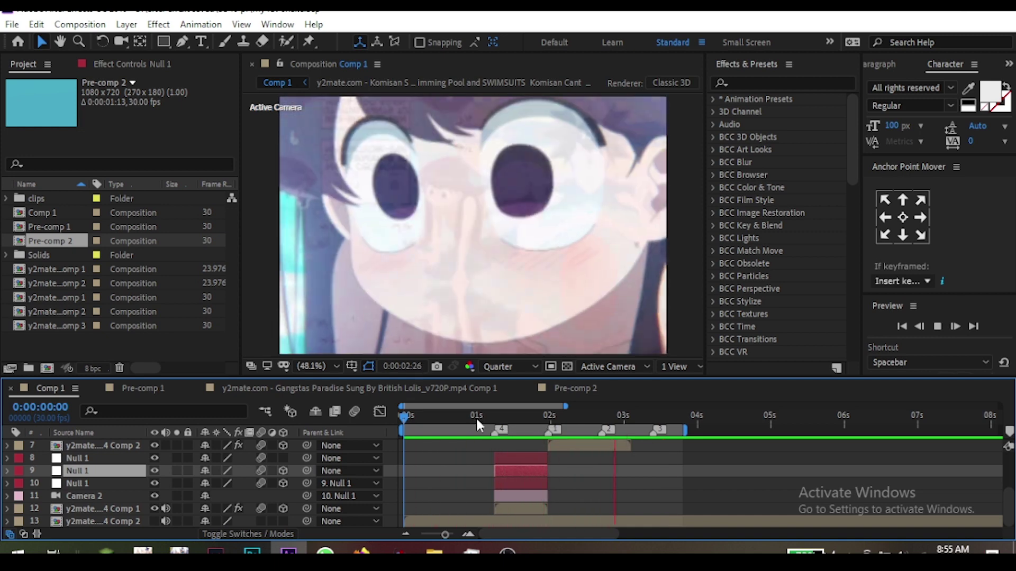
Add a null object directly below the topmost Null 1 layer in Comp 1, with the playhead at 0:00:01:07
{"action": "left_click_drag", "start_coordinate": [490, 418], "coordinate": [481, 443]}
{"action": "key", "text": "="}
{"action": "key", "text": "="}
{"action": "key", "text": "ctrl+alt+y"}
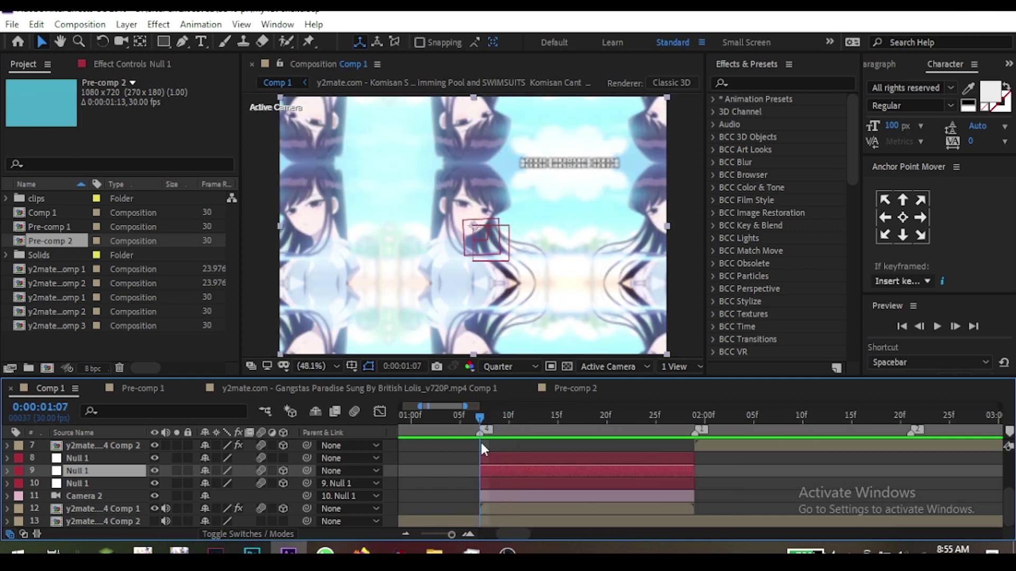
{"action": "key", "text": "Delete"}
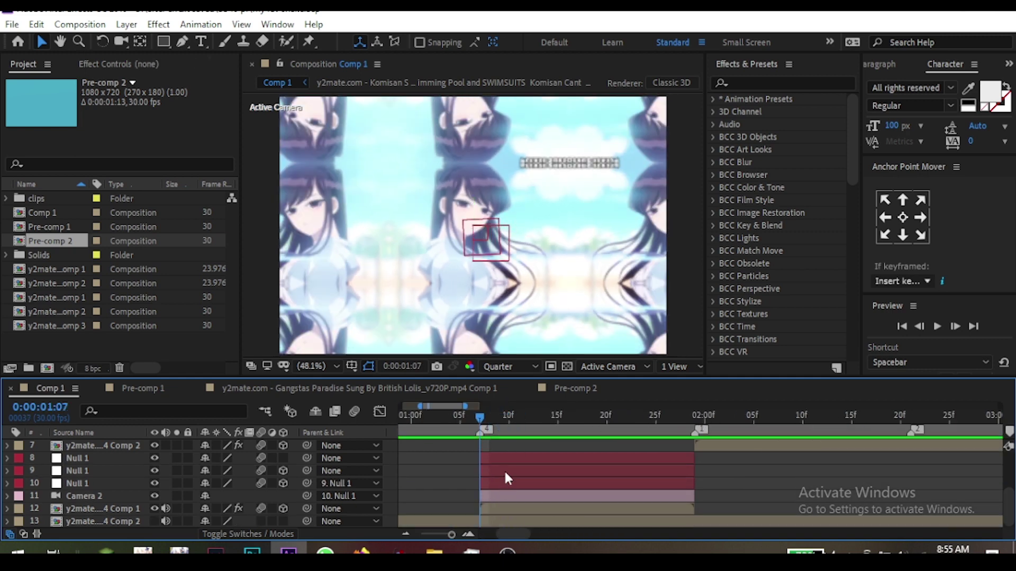
{"action": "key", "text": "ctrl+alt+shift+y"}
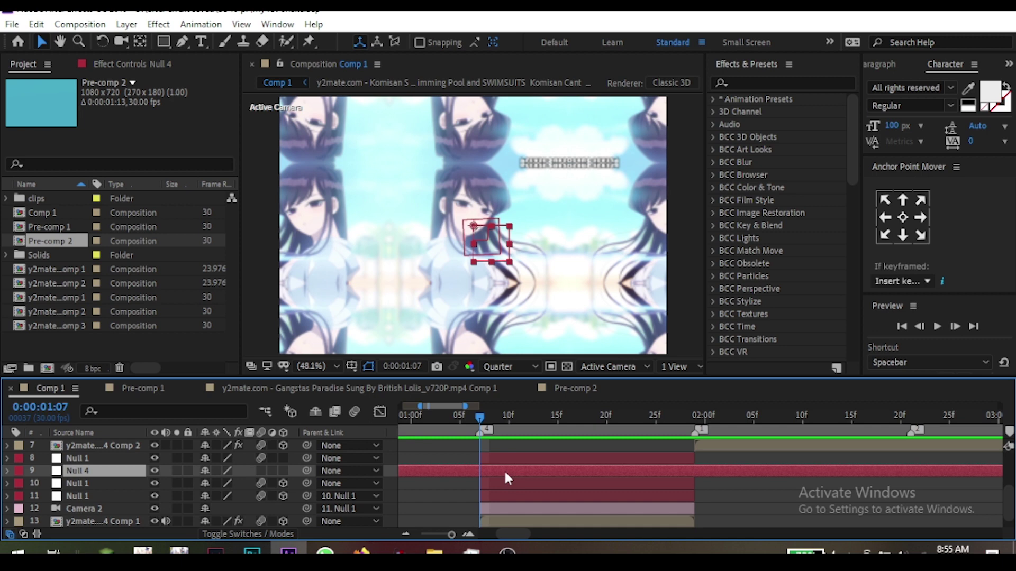
Trim Null 4 so it spans only from 0:00:01:07 to 0:00:01:29, removing the excess at both ends
{"action": "left_click", "coordinate": [469, 480]}
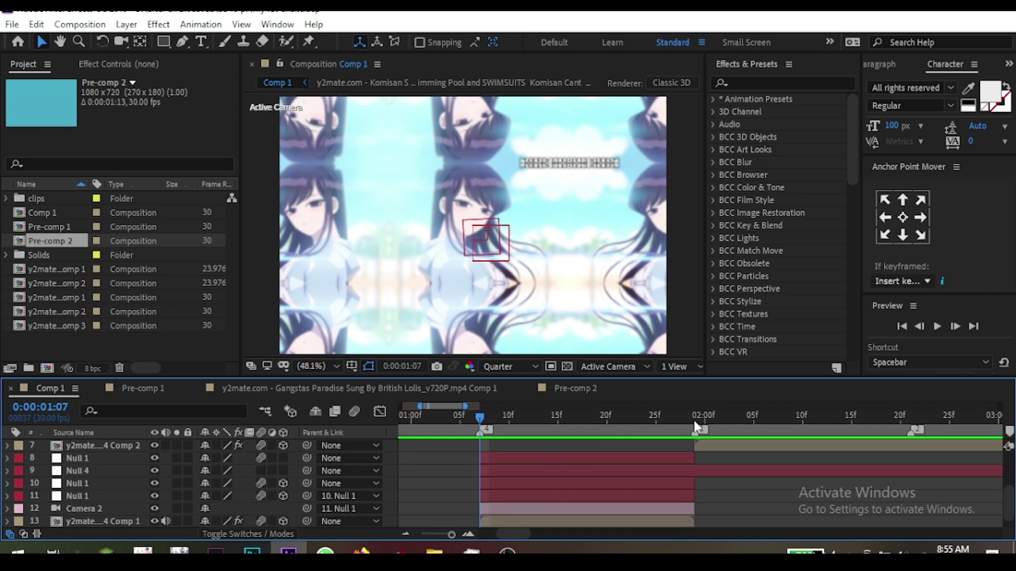
{"action": "left_click", "coordinate": [694, 421]}
{"action": "left_click", "coordinate": [700, 469]}
{"action": "key", "text": "ctrl+shift+d"}
{"action": "key", "text": "Delete"}
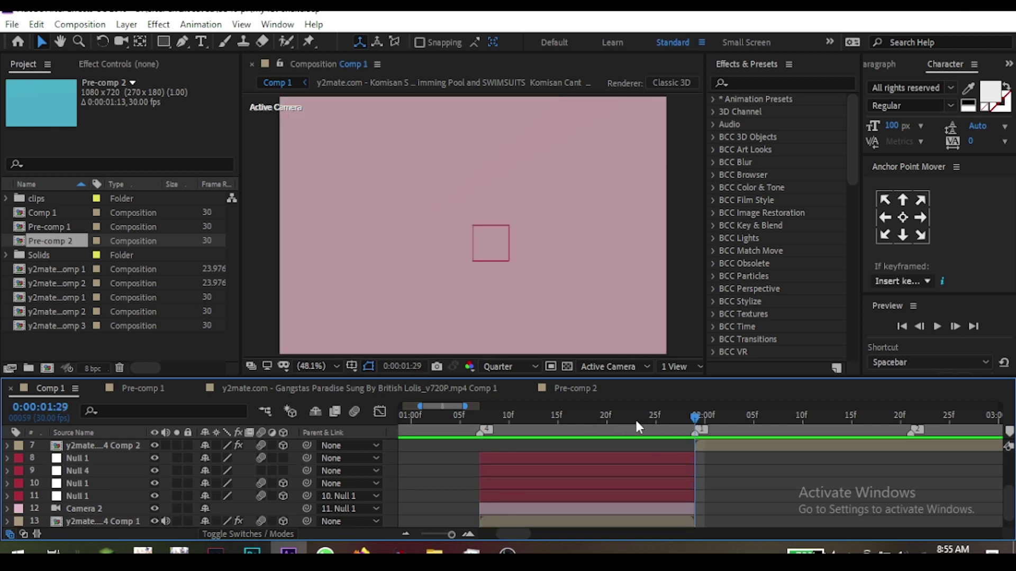
Parent the Null 1 layer beneath Null 4 to Null 4, and add a Position keyframe on Null 4 at 0:00:01:07
{"action": "left_click_drag", "start_coordinate": [636, 421], "coordinate": [536, 466]}
{"action": "left_click", "coordinate": [536, 467]}
{"action": "left_click", "coordinate": [479, 423]}
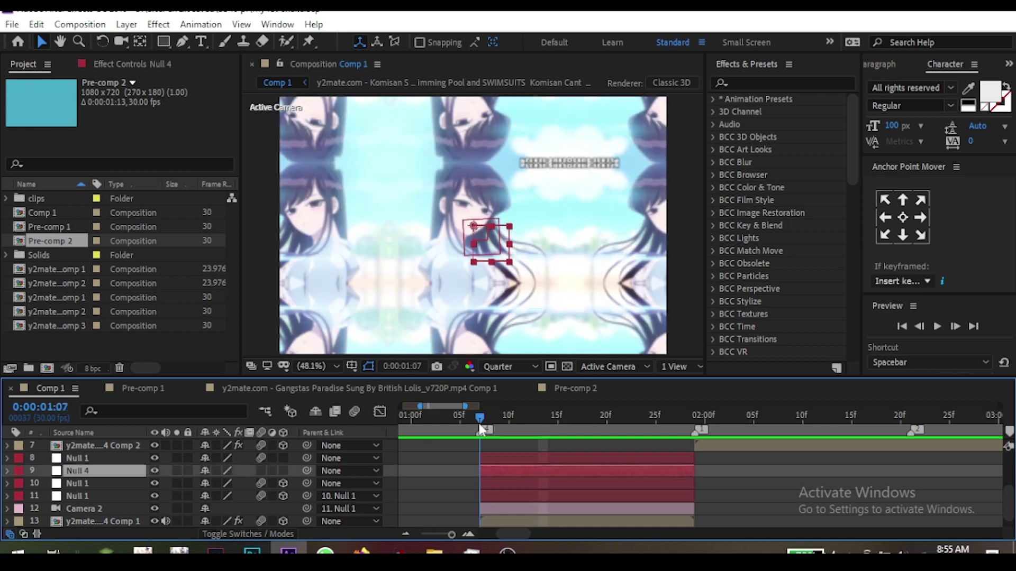
{"action": "key", "text": "p"}
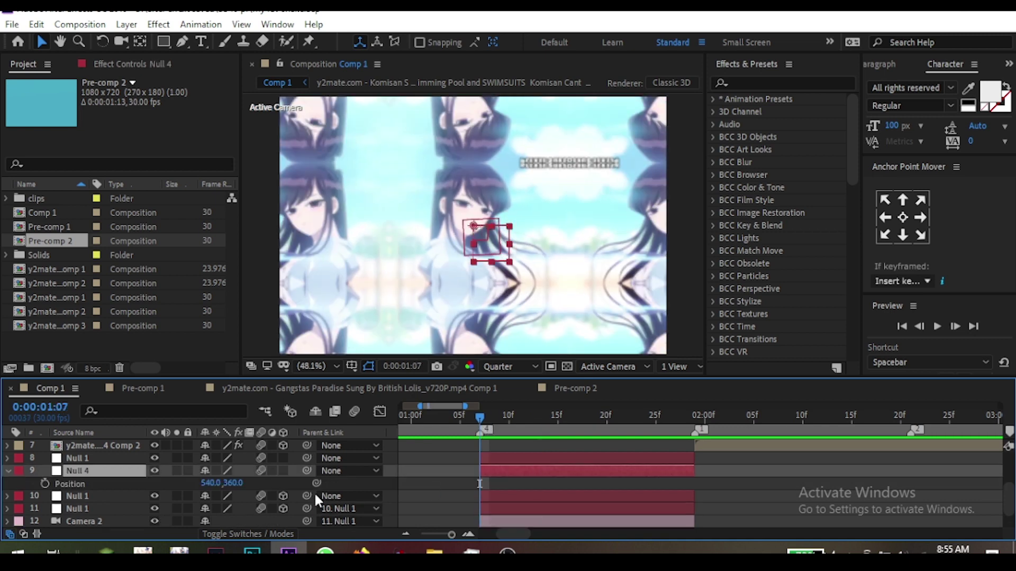
{"action": "left_click_drag", "start_coordinate": [313, 491], "coordinate": [270, 474]}
{"action": "key", "text": "alt+shift+p"}
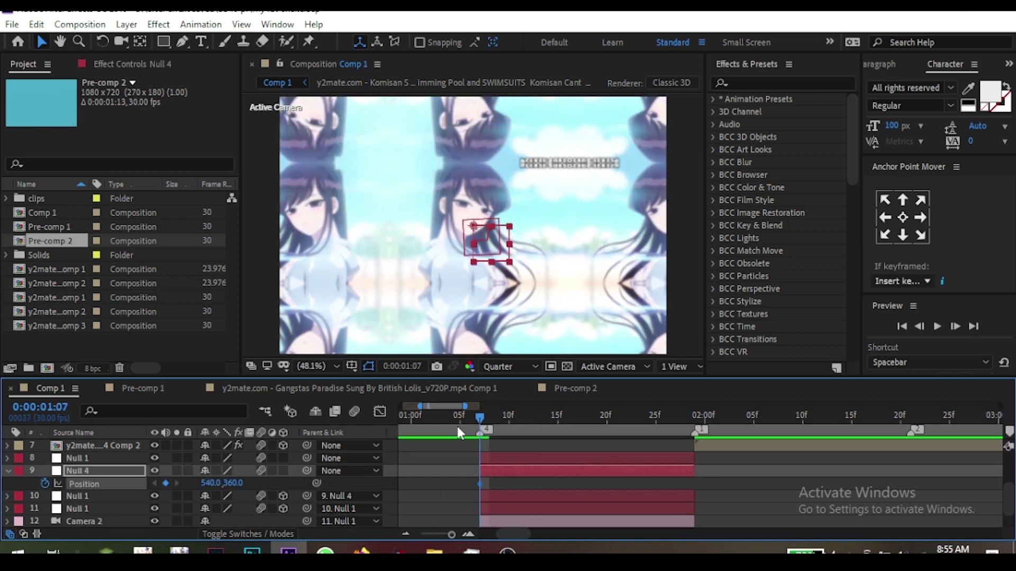
Add Position keyframes on Null 4 at 0:00:01:16 and 0:00:01:27, and separate the Position dimensions
{"action": "left_click_drag", "start_coordinate": [457, 426], "coordinate": [675, 430]}
{"action": "left_click", "coordinate": [166, 483]}
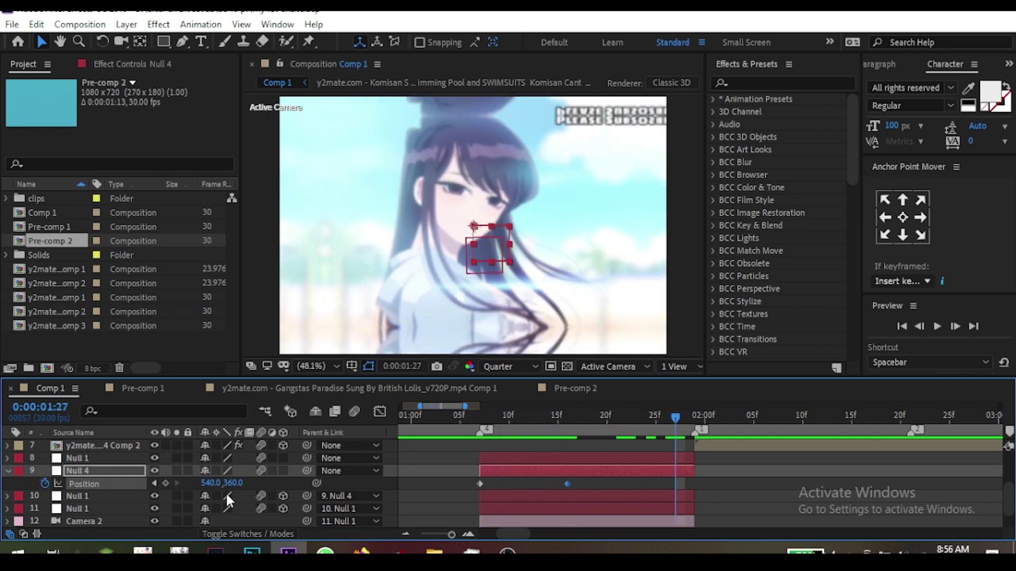
{"action": "right_click", "coordinate": [117, 484]}
{"action": "left_click", "coordinate": [149, 325]}
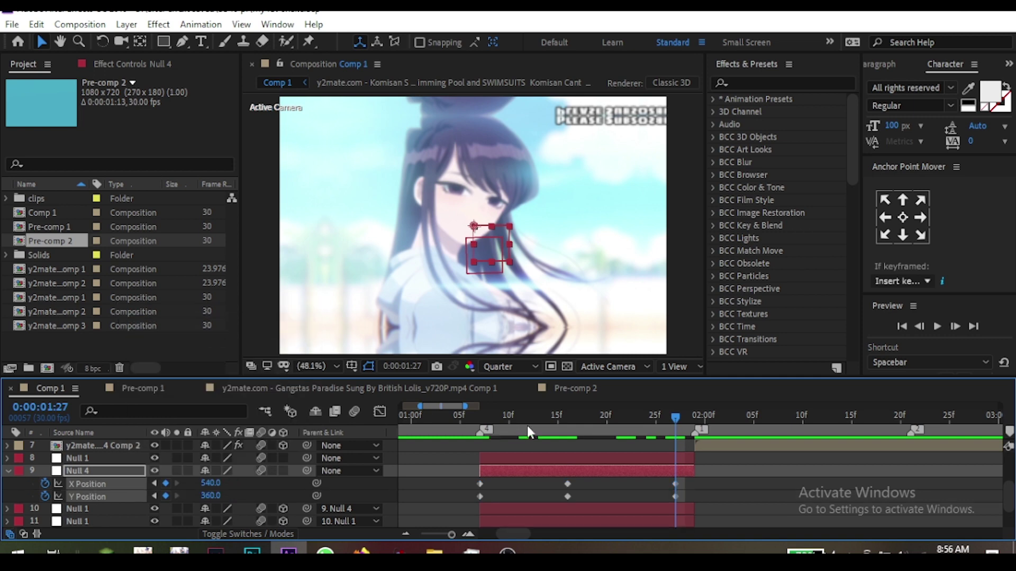
Set Null 4's Y Position to 433 at 0:00:01:07, 303 at 0:00:01:16 and about 405 at 0:00:01:27
{"action": "left_click_drag", "start_coordinate": [527, 425], "coordinate": [479, 445]}
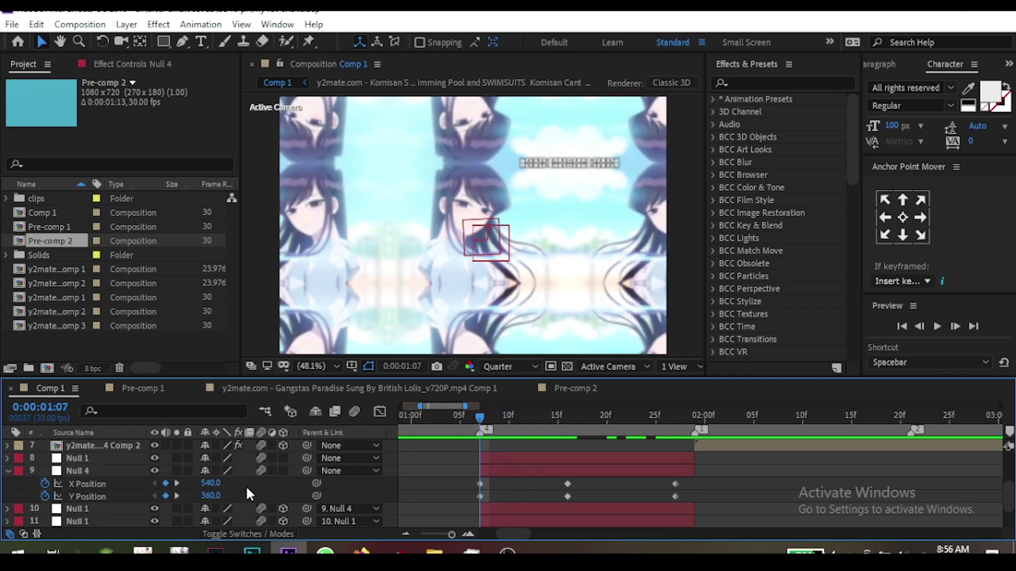
{"action": "left_click_drag", "start_coordinate": [210, 496], "coordinate": [271, 499]}
{"action": "left_click", "coordinate": [177, 496]}
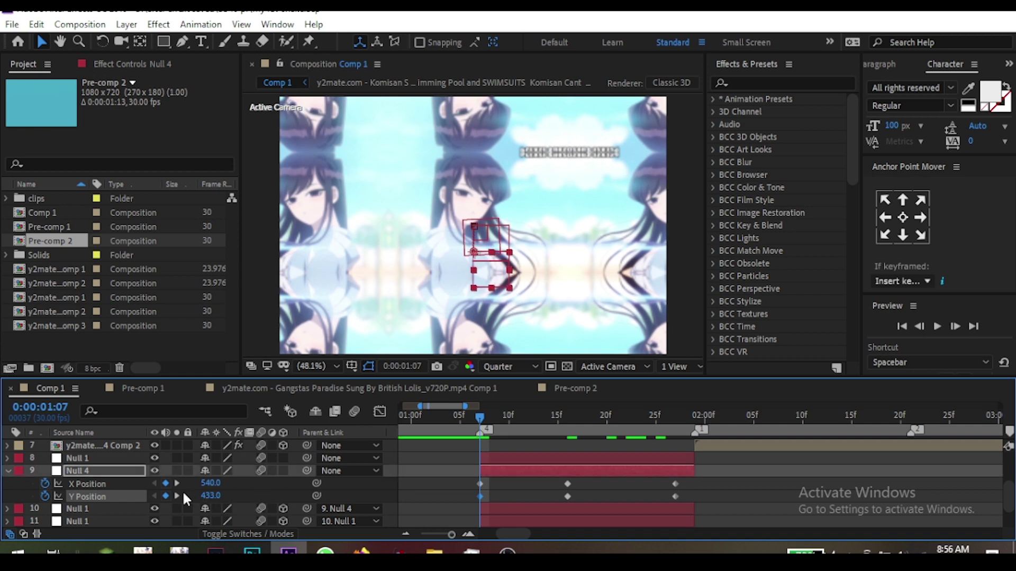
{"action": "left_click_drag", "start_coordinate": [204, 501], "coordinate": [167, 497]}
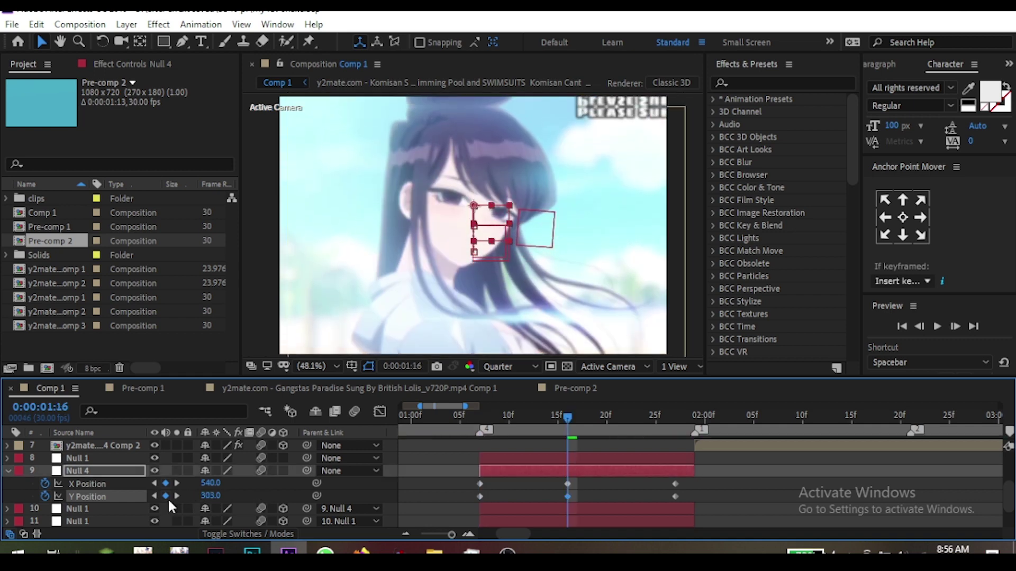
{"action": "left_click", "coordinate": [177, 497]}
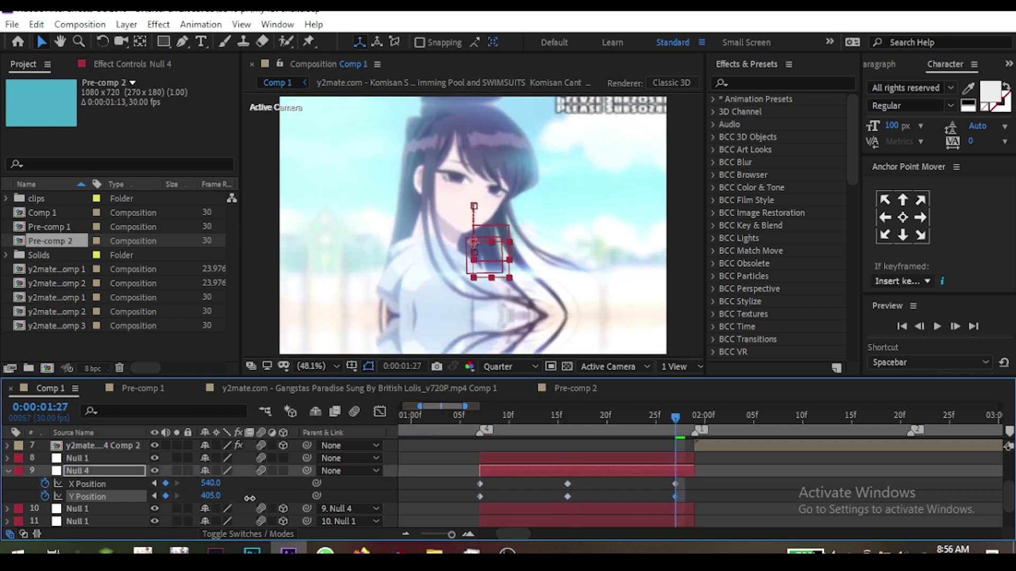
Apply Easy Ease to all of Null 4's Y Position keyframes
{"action": "right_click", "coordinate": [97, 497]}
{"action": "mouse_move", "coordinate": [212, 468]}
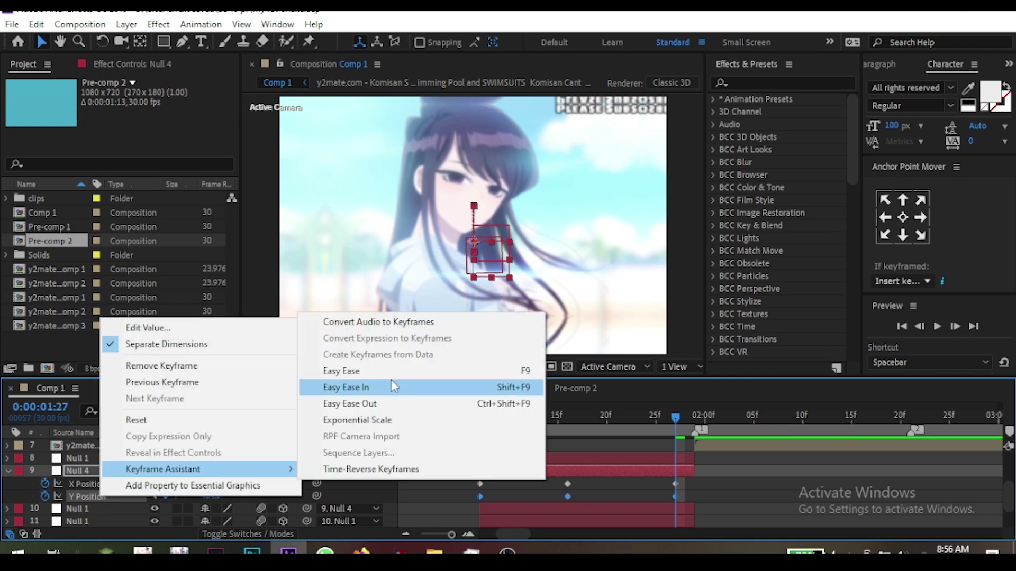
{"action": "left_click", "coordinate": [341, 370]}
Move Null 4's first Y Position keyframe to about 0:00:01:03 and its last to about 0:00:02:07, outside the layer's span
{"action": "left_click_drag", "start_coordinate": [475, 414], "coordinate": [440, 496]}
{"action": "left_click", "coordinate": [533, 487]}
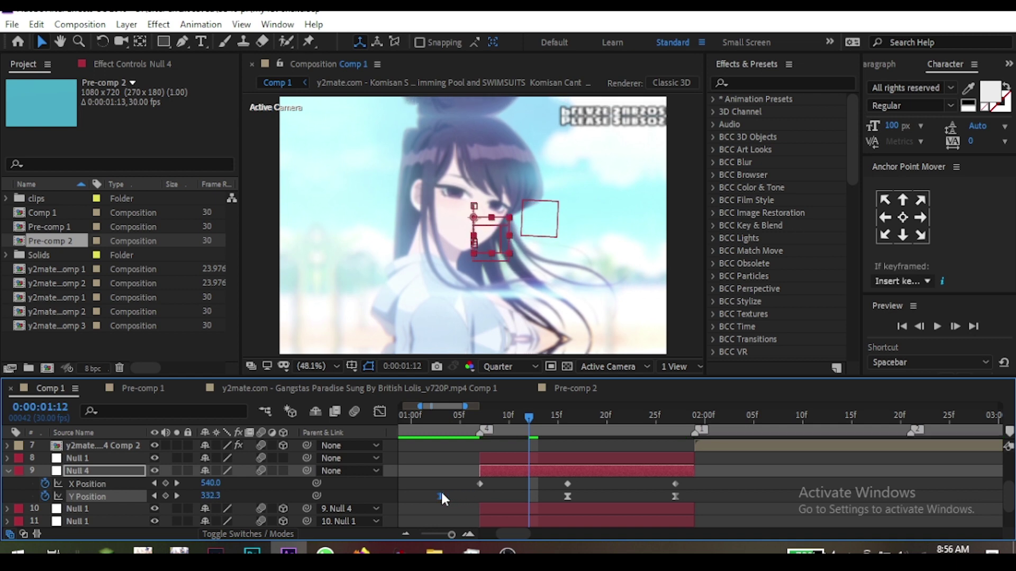
{"action": "left_click_drag", "start_coordinate": [568, 496], "coordinate": [558, 497]}
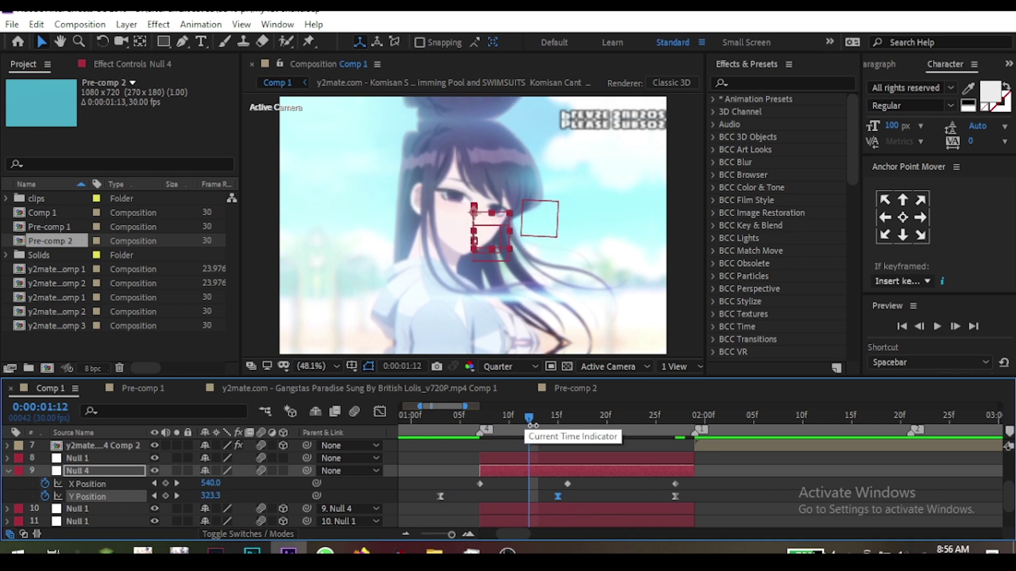
{"action": "key", "text": "ctrl+z"}
{"action": "left_click_drag", "start_coordinate": [675, 497], "coordinate": [779, 502]}
Reshape Null 4's Y Position curve in the Graph Editor by adjusting the handles of its first, middle and last keyframes
{"action": "left_click", "coordinate": [480, 416]}
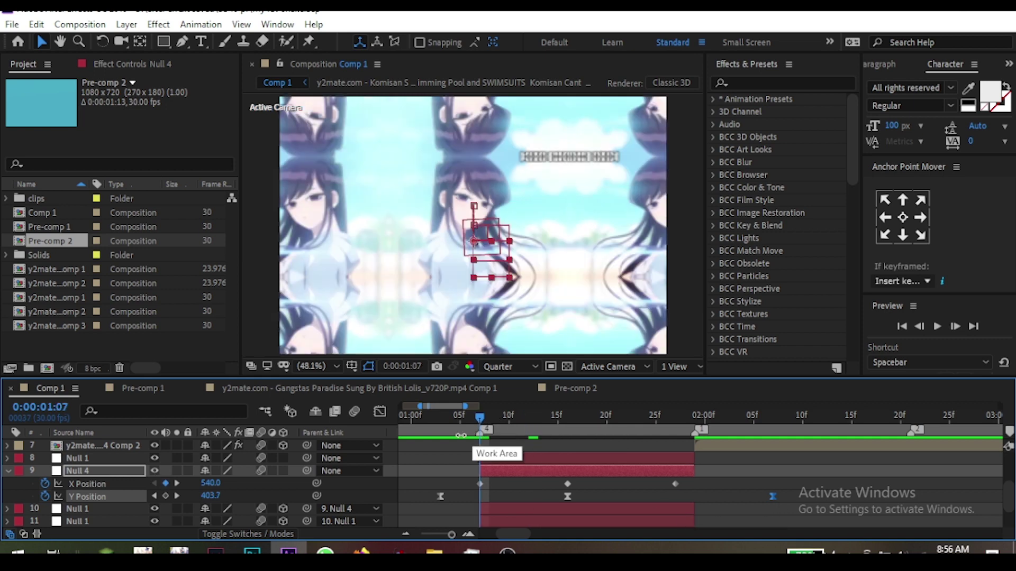
{"action": "left_click", "coordinate": [382, 415]}
{"action": "left_click_drag", "start_coordinate": [494, 454], "coordinate": [410, 437]}
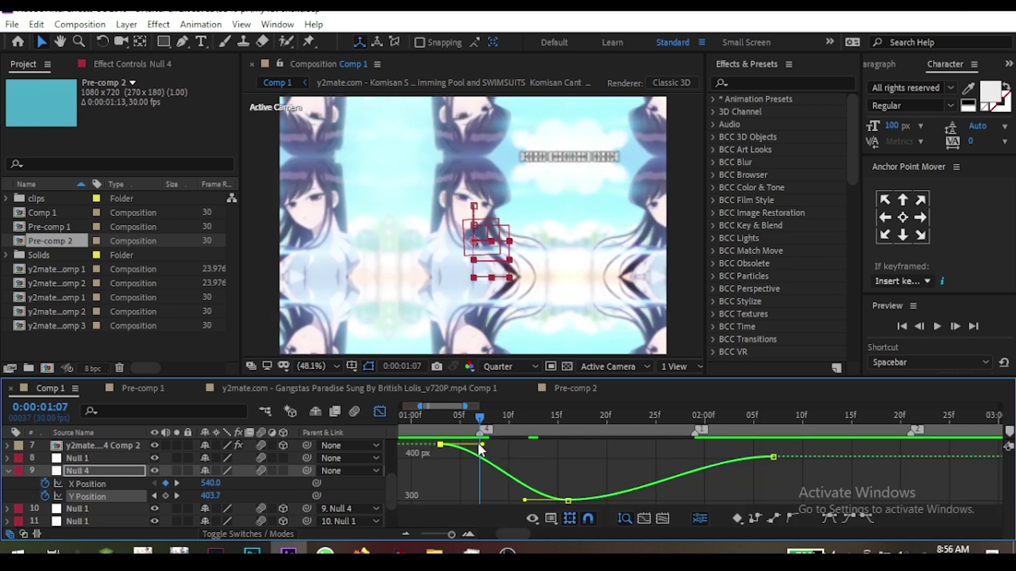
{"action": "left_click_drag", "start_coordinate": [479, 445], "coordinate": [477, 433]}
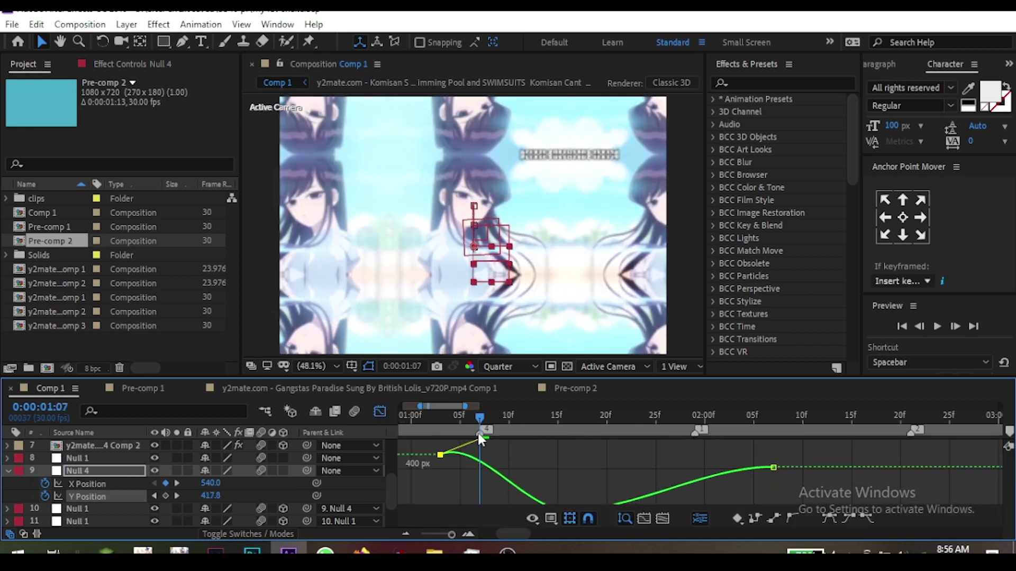
{"action": "left_click_drag", "start_coordinate": [525, 501], "coordinate": [477, 498]}
{"action": "left_click_drag", "start_coordinate": [495, 415], "coordinate": [625, 475]}
{"action": "left_click_drag", "start_coordinate": [617, 420], "coordinate": [626, 476]}
{"action": "left_click_drag", "start_coordinate": [704, 463], "coordinate": [708, 448]}
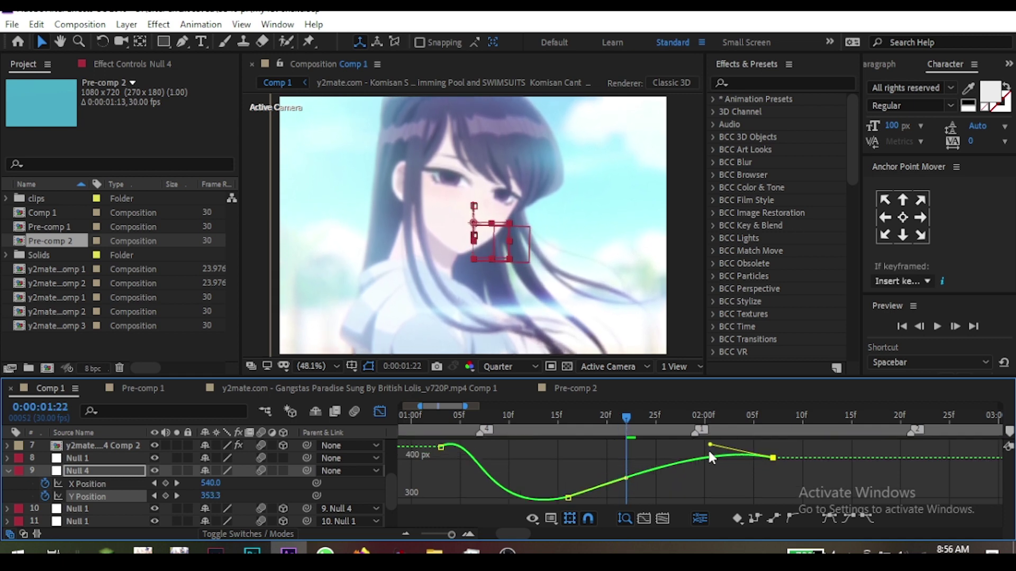
Preview the motion, raise the last Y Position keyframe's incoming handle, and reshape the middle keyframe's incoming handle
{"action": "key", "text": "space"}
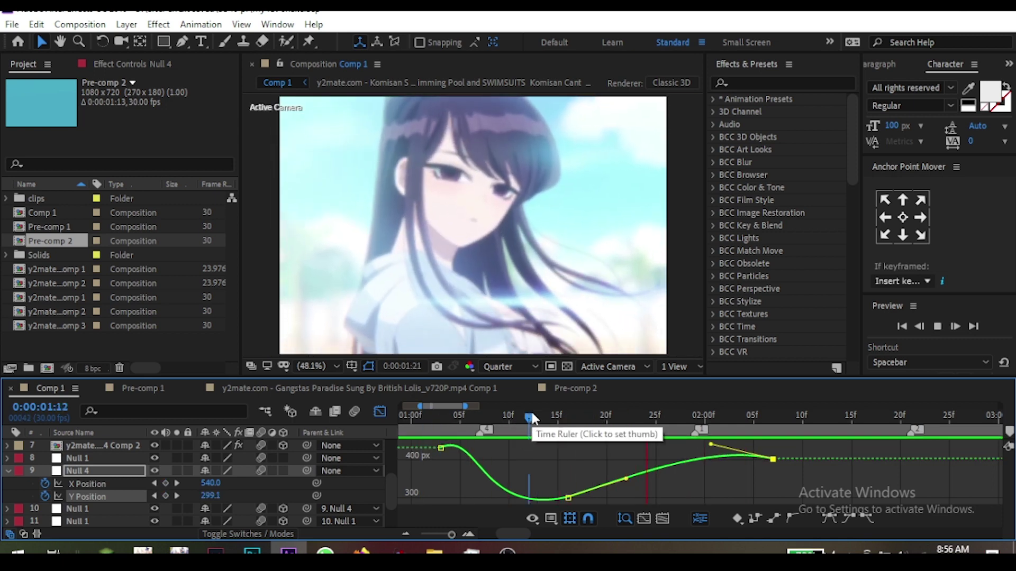
{"action": "left_click", "coordinate": [559, 416]}
{"action": "left_click_drag", "start_coordinate": [570, 418], "coordinate": [640, 432]}
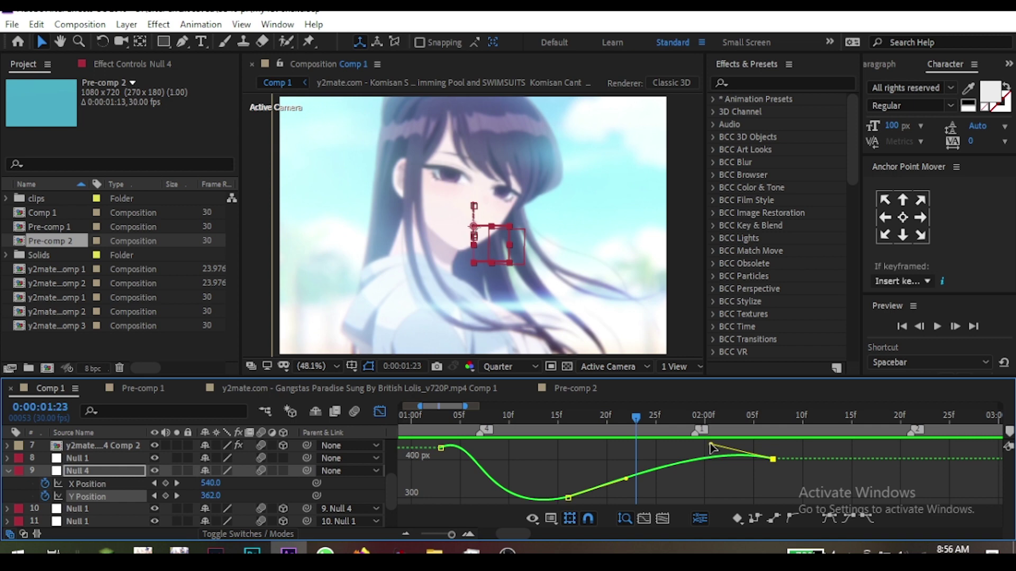
{"action": "left_click_drag", "start_coordinate": [709, 445], "coordinate": [714, 428]}
{"action": "left_click", "coordinate": [561, 419]}
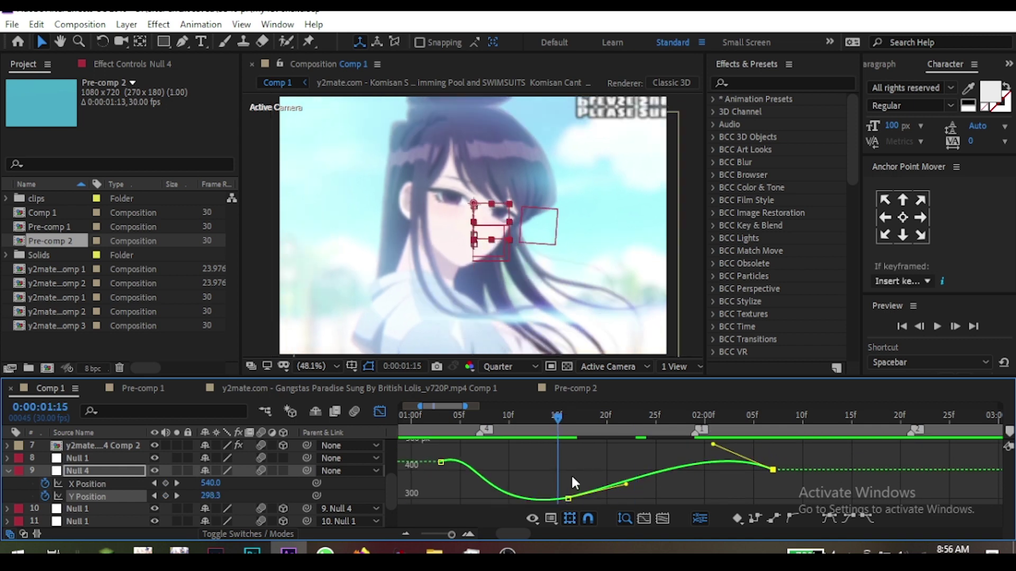
{"action": "left_click_drag", "start_coordinate": [573, 473], "coordinate": [516, 507]}
Play back the revised motion and fine-tune the middle Y Position keyframe's incoming handle on the curve
{"action": "left_click_drag", "start_coordinate": [624, 418], "coordinate": [450, 418]}
{"action": "key", "text": "space"}
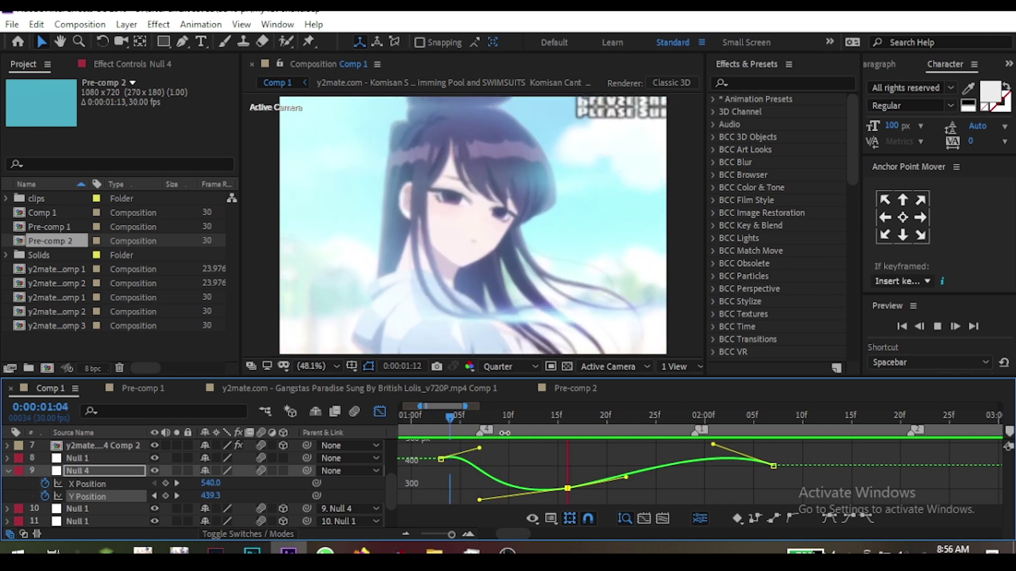
{"action": "left_click_drag", "start_coordinate": [515, 415], "coordinate": [428, 437]}
{"action": "key", "text": "space"}
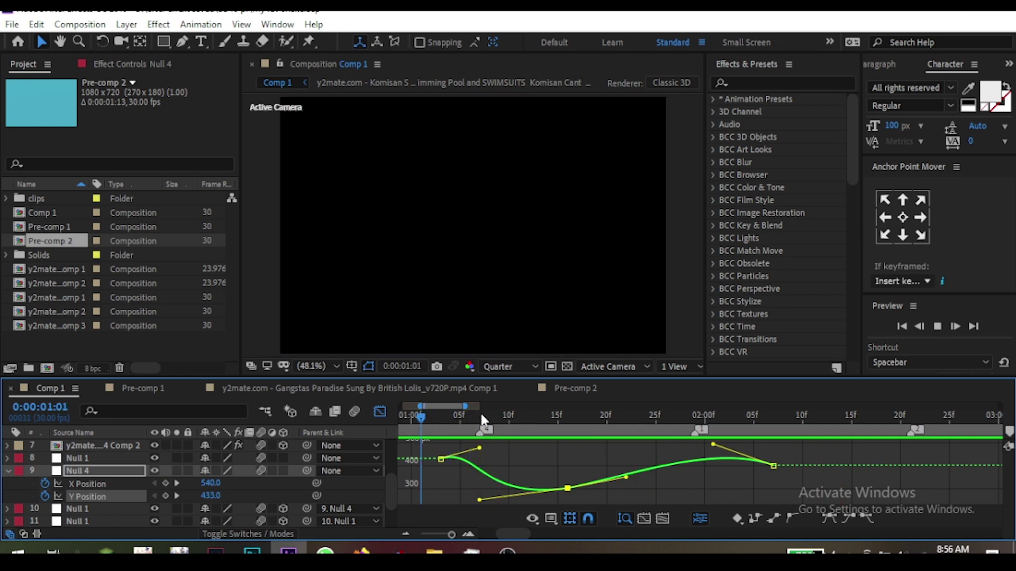
{"action": "left_click", "coordinate": [563, 420]}
{"action": "left_click_drag", "start_coordinate": [563, 424], "coordinate": [548, 427]}
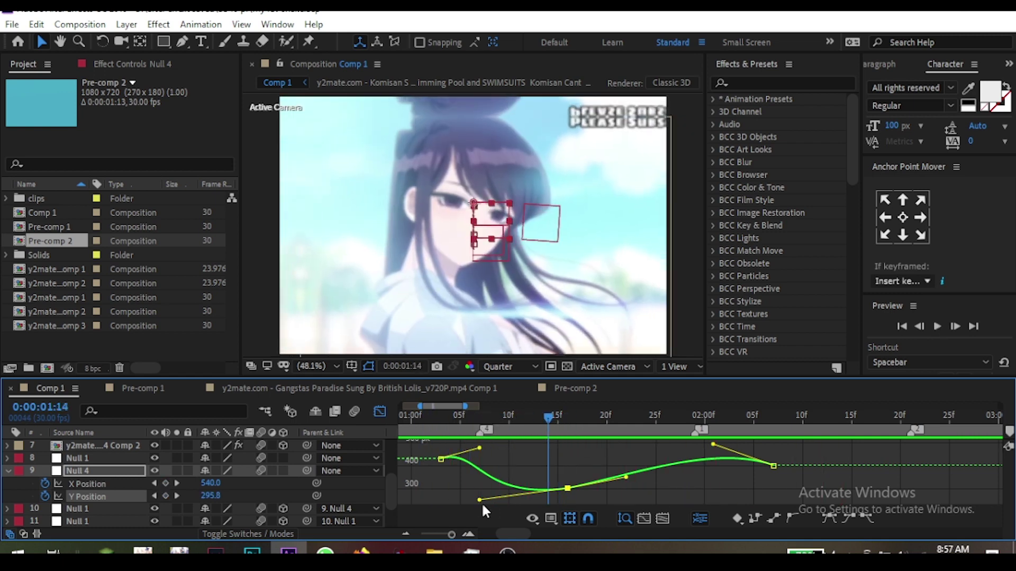
{"action": "mouse_move", "coordinate": [480, 501]}
{"action": "left_mouse_down"}
{"action": "mouse_move", "coordinate": [480, 511]}
{"action": "mouse_move", "coordinate": [484, 494]}
{"action": "left_mouse_up"}
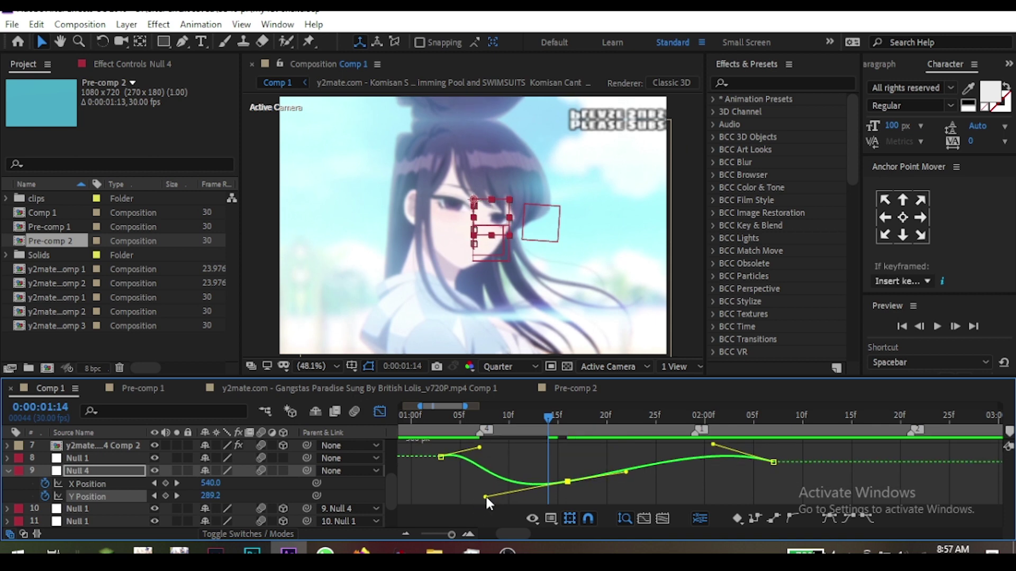
Preview the shot's motion from about 0:00:01:00 and return from the Graph Editor to the layer bars
{"action": "key", "text": "space"}
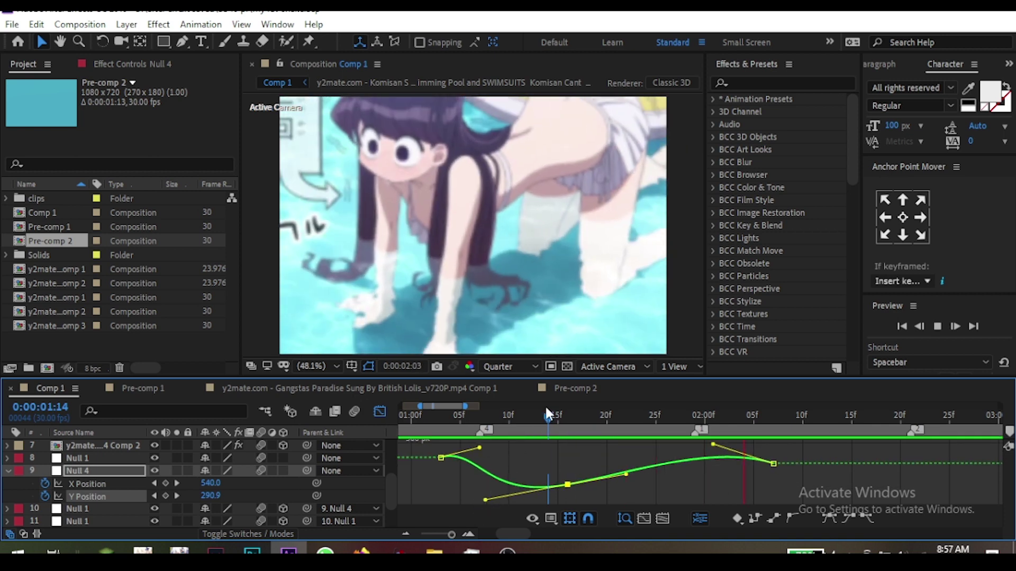
{"action": "left_click", "coordinate": [402, 418]}
{"action": "key", "text": "space"}
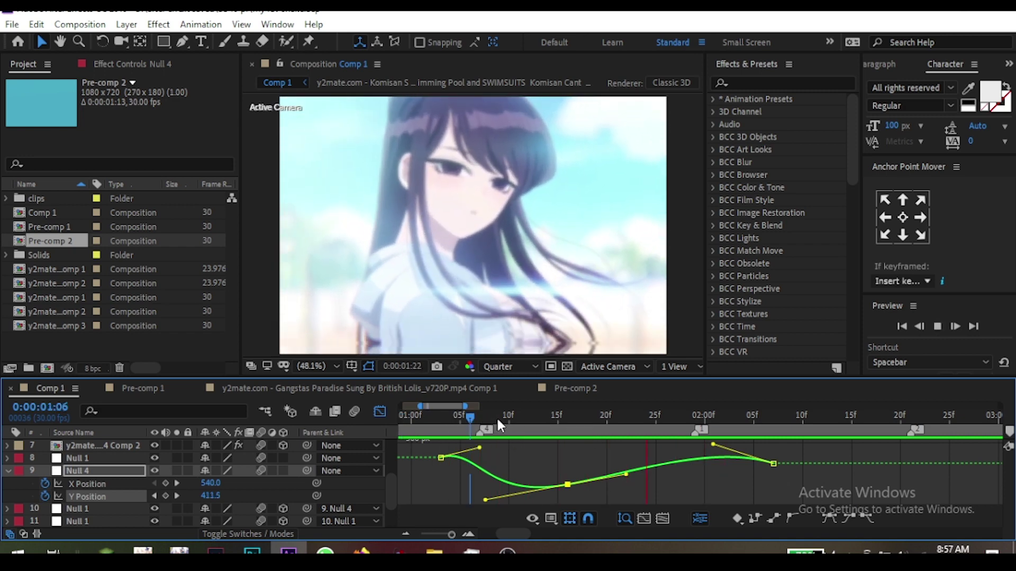
{"action": "left_click_drag", "start_coordinate": [499, 418], "coordinate": [411, 430]}
{"action": "key", "text": "space"}
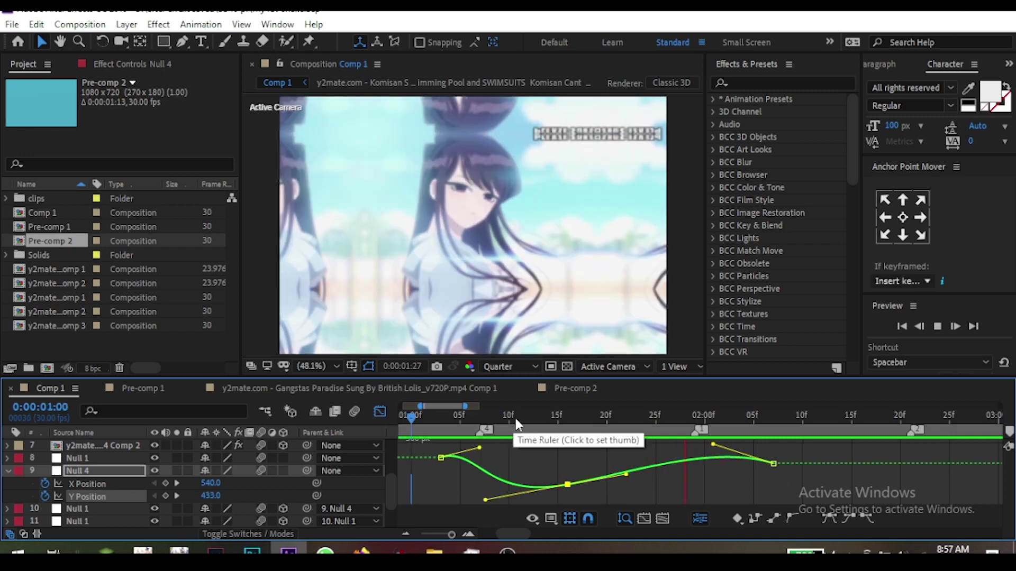
{"action": "left_click", "coordinate": [380, 412]}
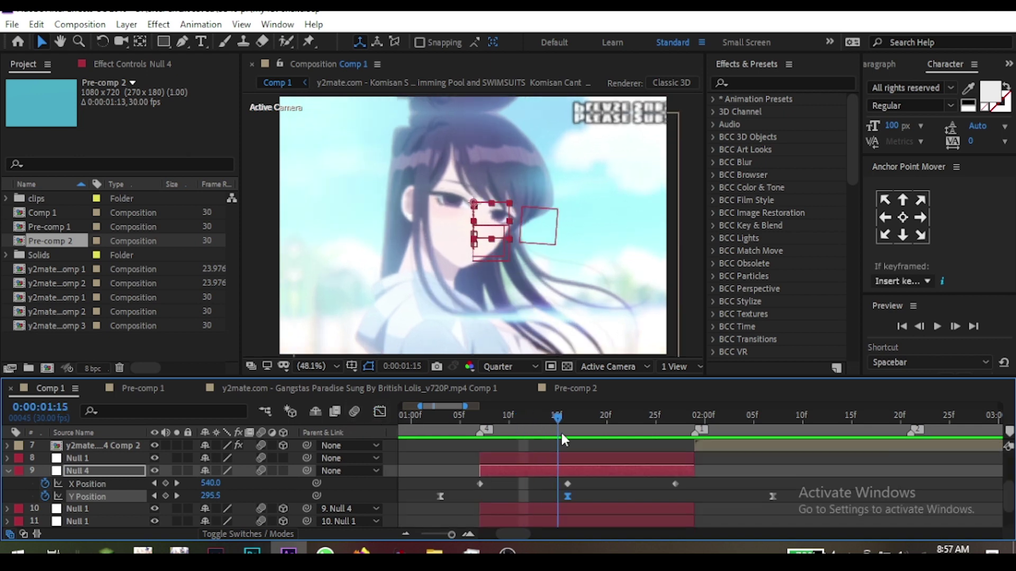
Set Null 4's X Position to 468 at 0:00:01:07, 609 at 0:00:01:16 and about 498 at 0:00:01:27
{"action": "left_click", "coordinate": [559, 417]}
{"action": "left_click", "coordinate": [481, 415]}
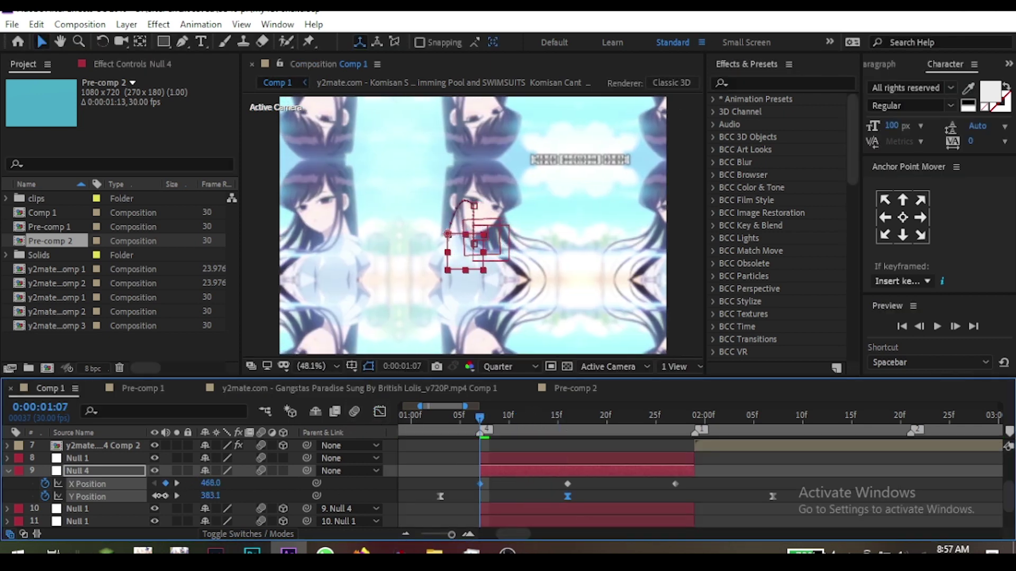
{"action": "left_click", "coordinate": [520, 416]}
{"action": "left_click_drag", "start_coordinate": [526, 423], "coordinate": [566, 434]}
{"action": "left_click_drag", "start_coordinate": [248, 480], "coordinate": [266, 480]}
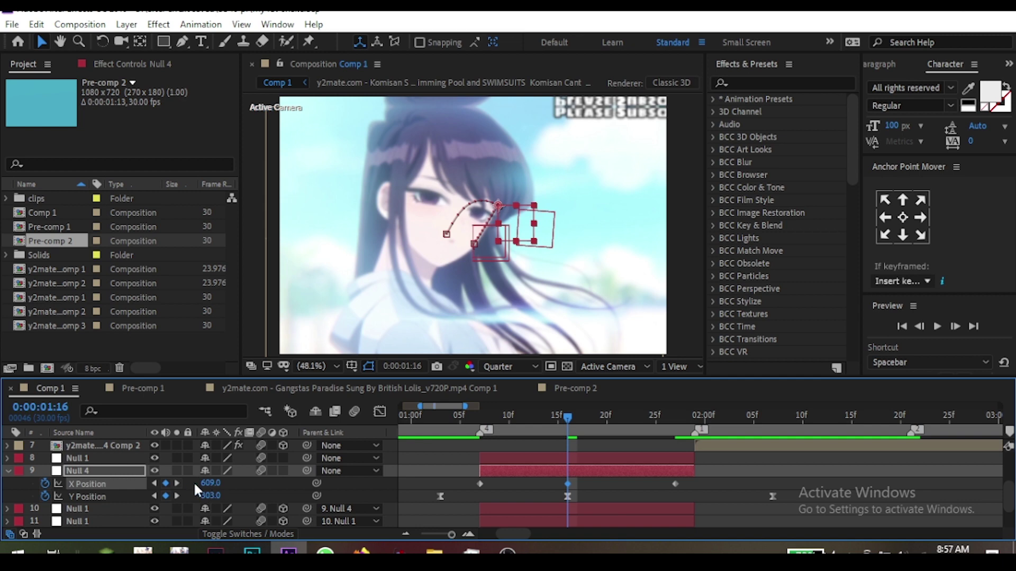
{"action": "left_click", "coordinate": [177, 483]}
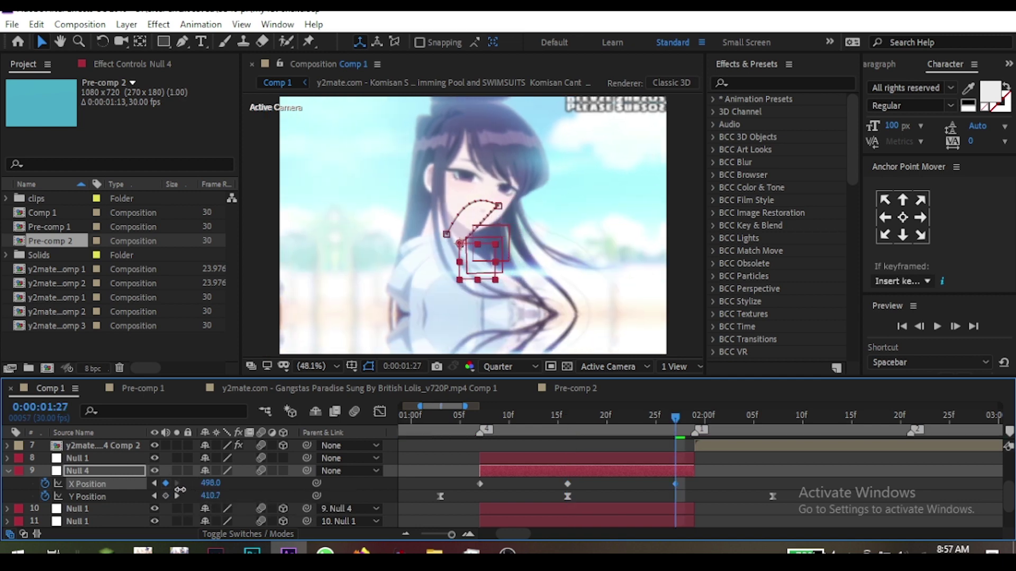
Lower the last X Position keyframe to 477 and retime the three keyframes to about 0:00:01:04, 0:00:01:17 and 0:00:02:08
{"action": "left_click_drag", "start_coordinate": [180, 490], "coordinate": [168, 492]}
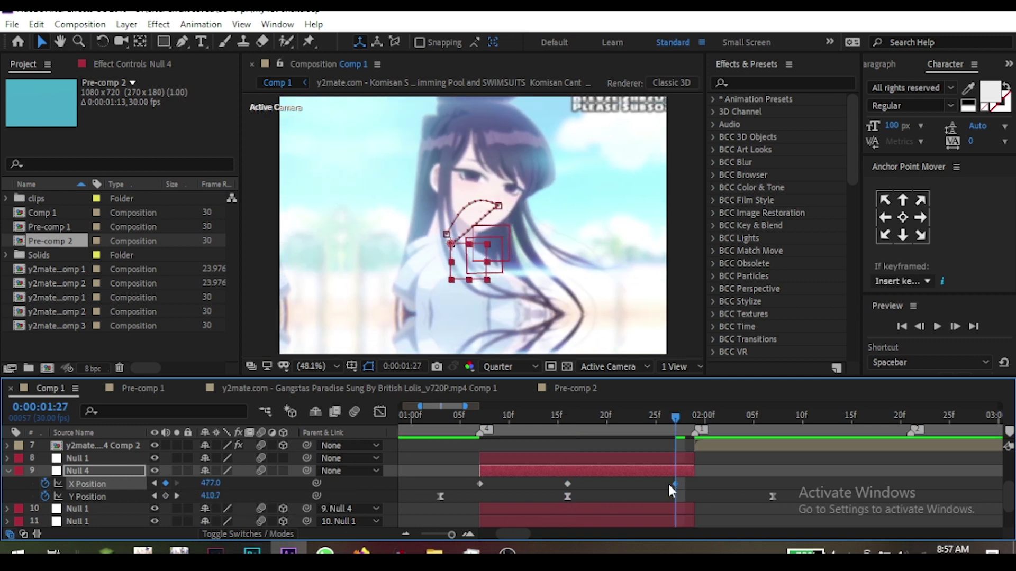
{"action": "left_click_drag", "start_coordinate": [675, 483], "coordinate": [783, 484]}
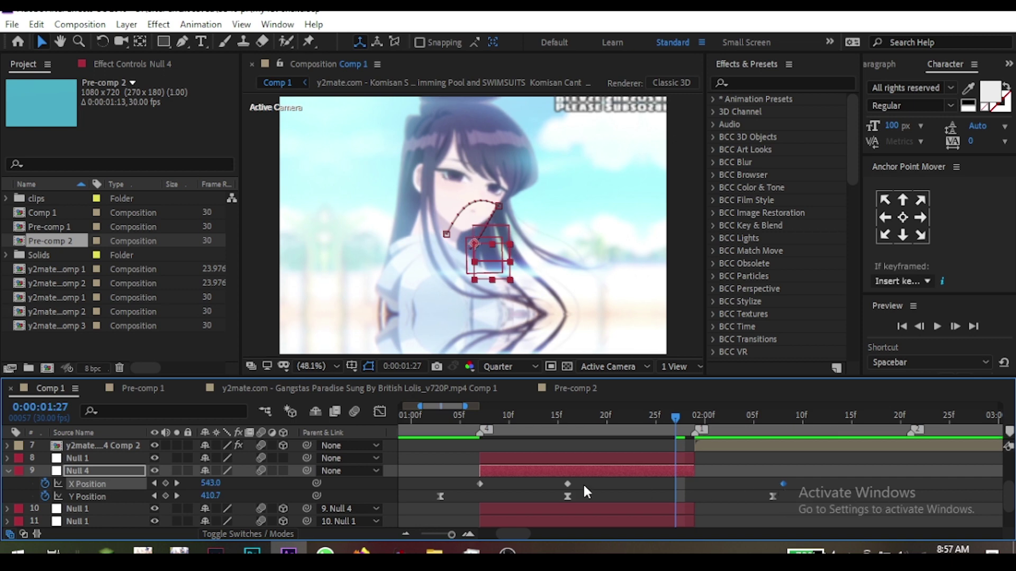
{"action": "left_click", "coordinate": [568, 483]}
{"action": "key", "text": "alt+Right"}
{"action": "left_click_drag", "start_coordinate": [479, 484], "coordinate": [450, 485]}
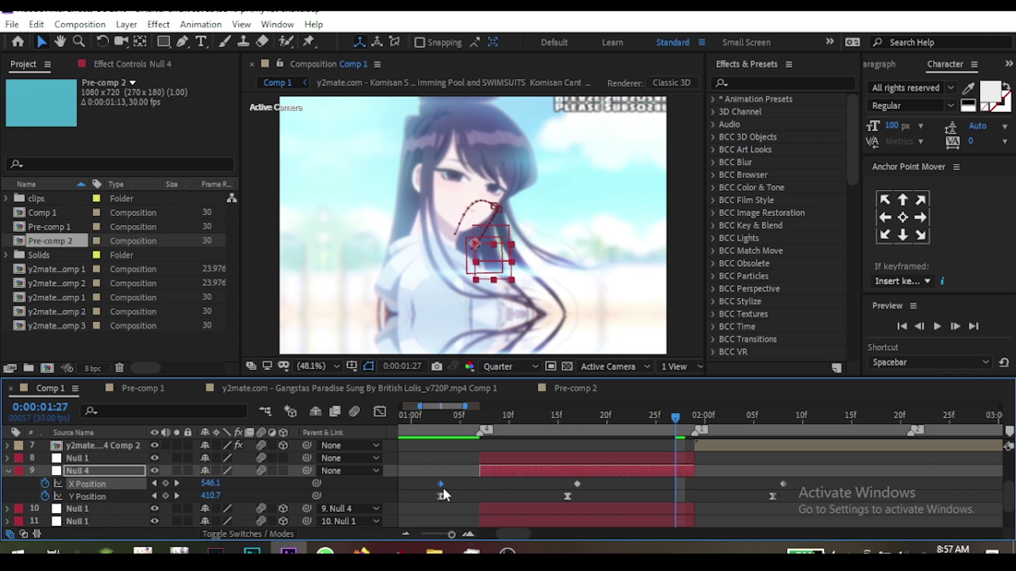
Apply Easy Ease to all of Null 4's X Position keyframes and show their curve in the Graph Editor
{"action": "right_click", "coordinate": [116, 484]}
{"action": "mouse_move", "coordinate": [151, 466]}
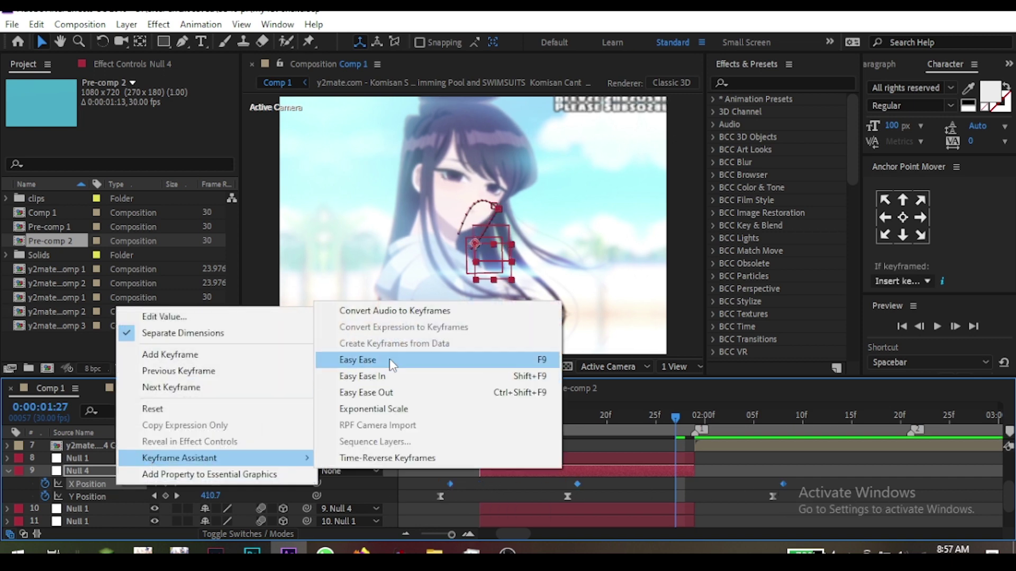
{"action": "left_click", "coordinate": [386, 358]}
{"action": "left_click_drag", "start_coordinate": [465, 416], "coordinate": [497, 438]}
{"action": "left_click", "coordinate": [379, 411]}
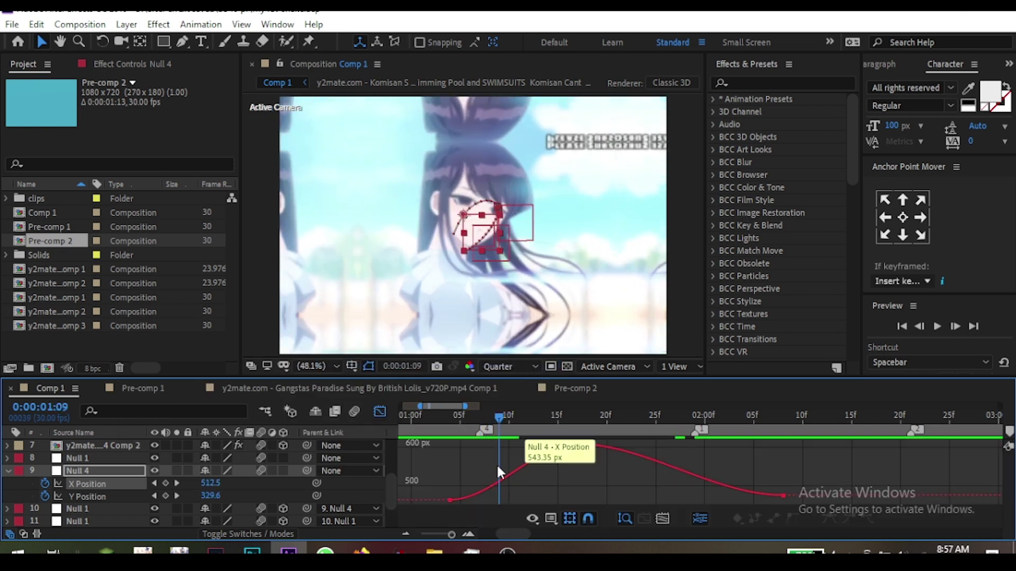
Reshape the X Position curve by adjusting the first keyframe's outgoing, middle keyframe's incoming and last keyframe's incoming handles
{"action": "left_click_drag", "start_coordinate": [494, 500], "coordinate": [499, 501]}
{"action": "left_click_drag", "start_coordinate": [535, 444], "coordinate": [510, 448]}
{"action": "left_click_drag", "start_coordinate": [499, 500], "coordinate": [492, 500]}
{"action": "left_click_drag", "start_coordinate": [493, 418], "coordinate": [608, 455]}
{"action": "left_click", "coordinate": [577, 453]}
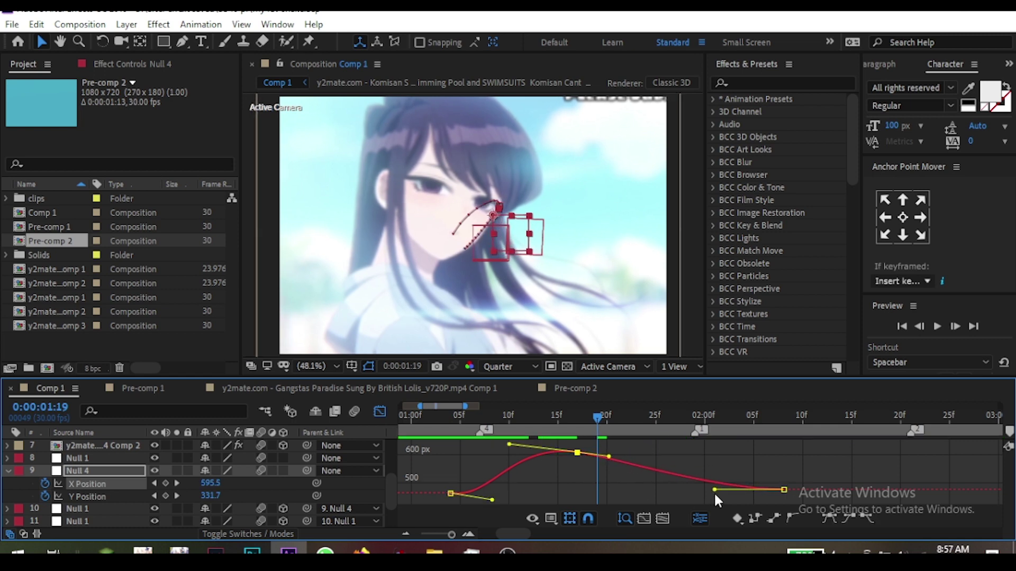
{"action": "left_click_drag", "start_coordinate": [714, 491], "coordinate": [713, 504]}
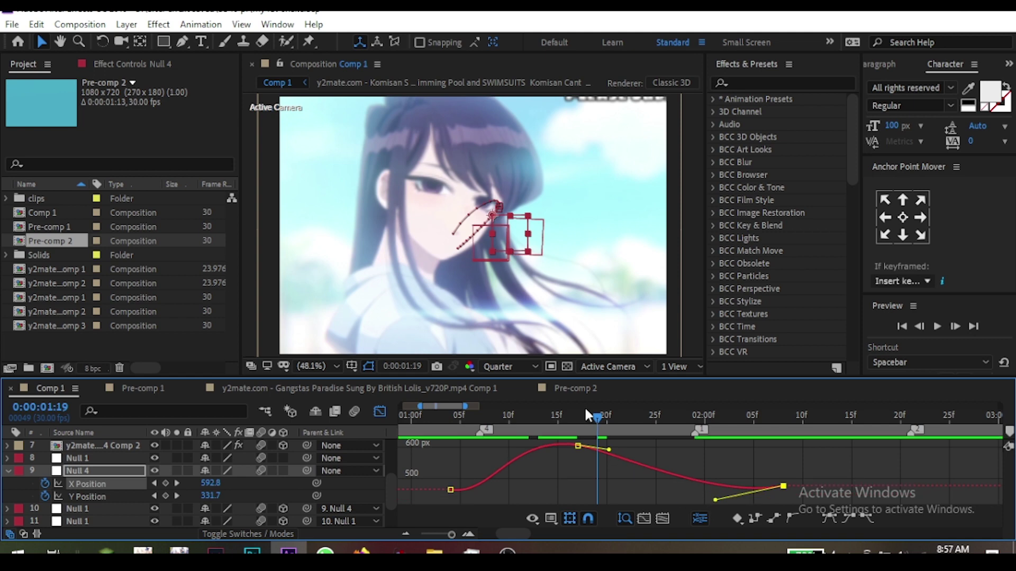
Preview the combined position motion from about 0:00:01:00 and return from the Graph Editor to the layer bars
{"action": "key", "text": "minus"}
{"action": "left_click_drag", "start_coordinate": [575, 417], "coordinate": [493, 439]}
{"action": "key", "text": "space"}
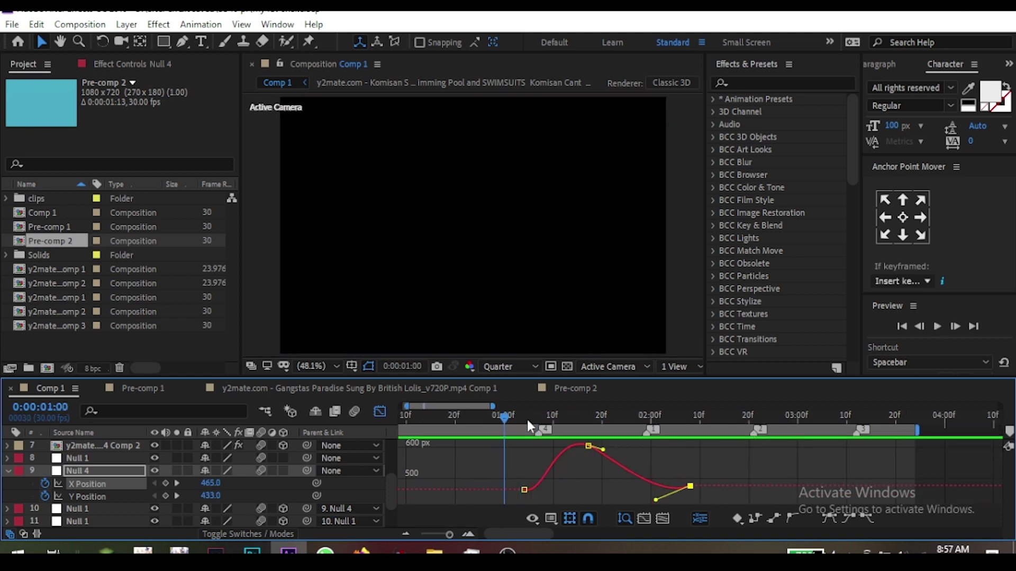
{"action": "left_click", "coordinate": [380, 412]}
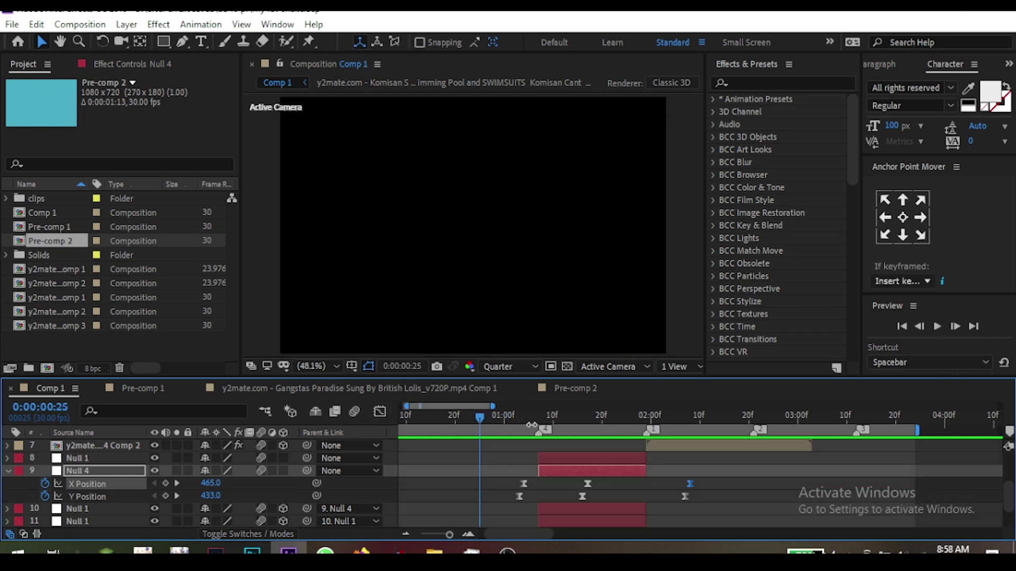
Reveal Null 4's Rotation alongside its position properties and add Rotation keyframes at 0:00:01:05 and 0:00:01:17
{"action": "left_click", "coordinate": [533, 418]}
{"action": "left_click_drag", "start_coordinate": [531, 417], "coordinate": [588, 426]}
{"action": "key", "text": "r"}
{"action": "left_click", "coordinate": [45, 484]}
{"action": "key", "text": "shift+p"}
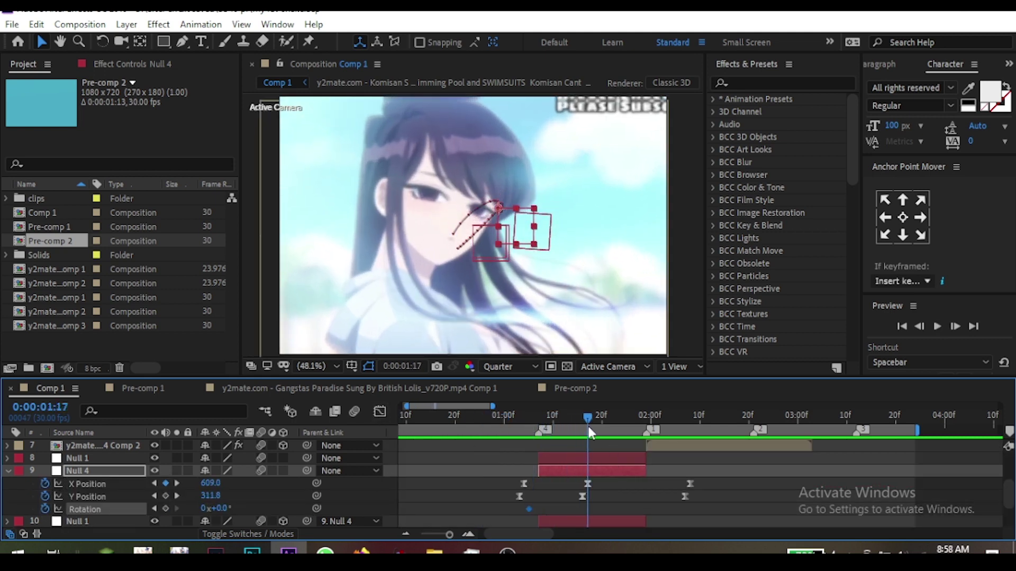
{"action": "left_click_drag", "start_coordinate": [222, 509], "coordinate": [225, 510]}
{"action": "key", "text": "shift+Page_Up"}
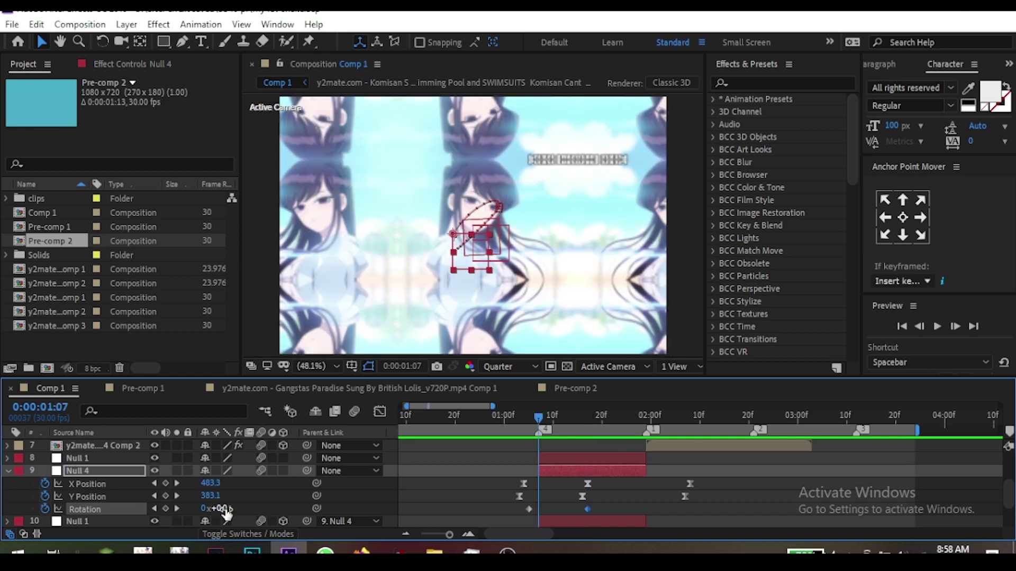
Set Null 4's Rotation to -4° at the 0:00:01:05 keyframe and 4° at the 0:00:01:17 keyframe
{"action": "left_click", "coordinate": [154, 509]}
{"action": "left_click", "coordinate": [216, 509]}
{"action": "type", "text": "-4"}
{"action": "key", "text": "Return"}
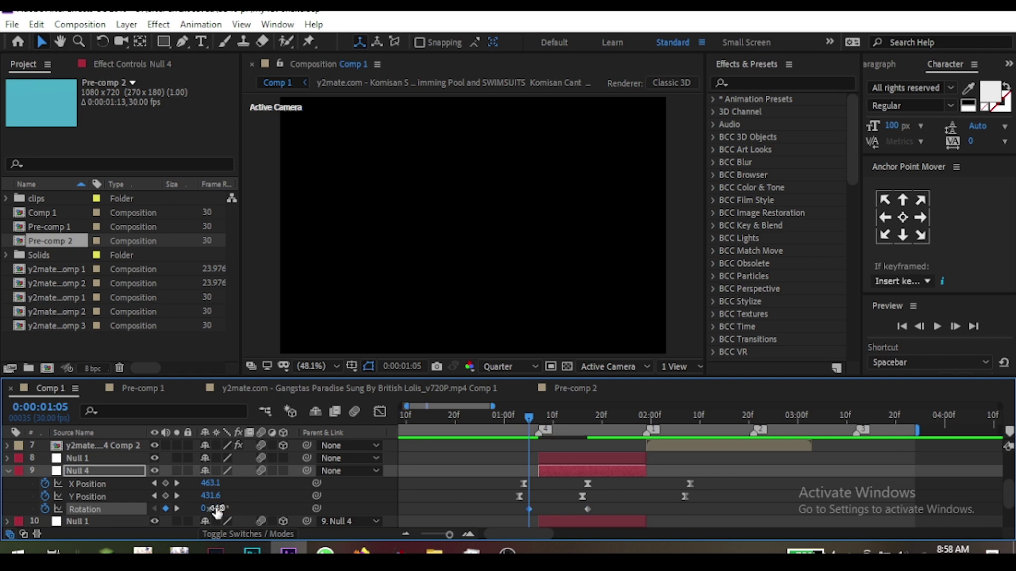
{"action": "left_click", "coordinate": [177, 509]}
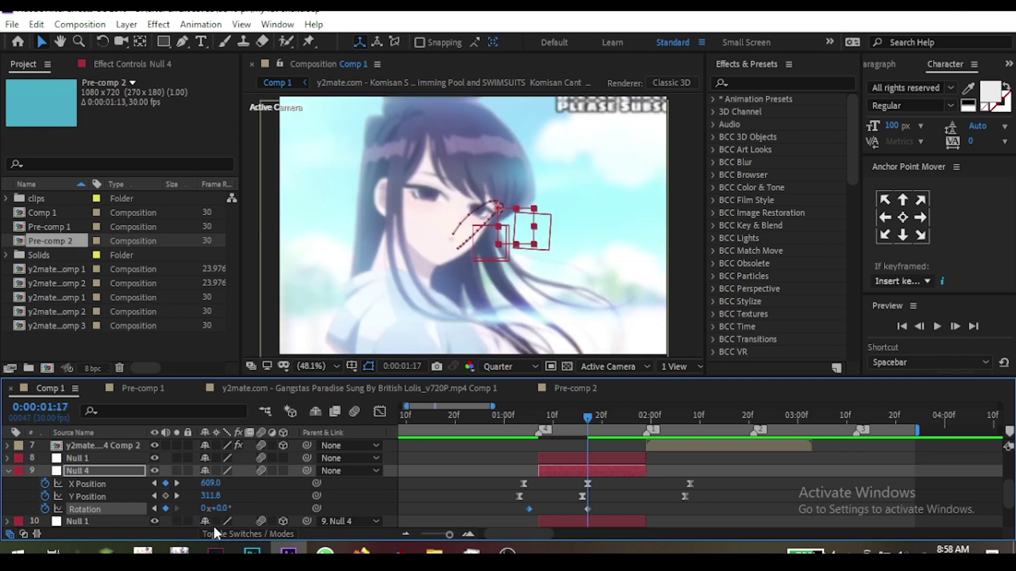
{"action": "left_click_drag", "start_coordinate": [214, 509], "coordinate": [225, 509]}
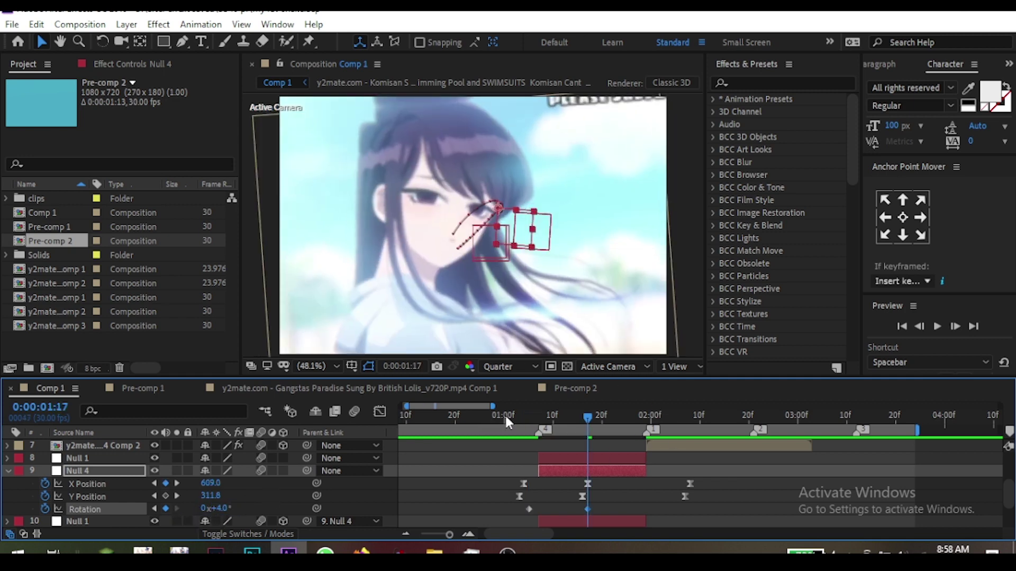
Copy the first Rotation keyframe to 0:00:02:02 and scrub through the shot to check the tilt
{"action": "left_click_drag", "start_coordinate": [505, 415], "coordinate": [660, 438]}
{"action": "left_click", "coordinate": [529, 509]}
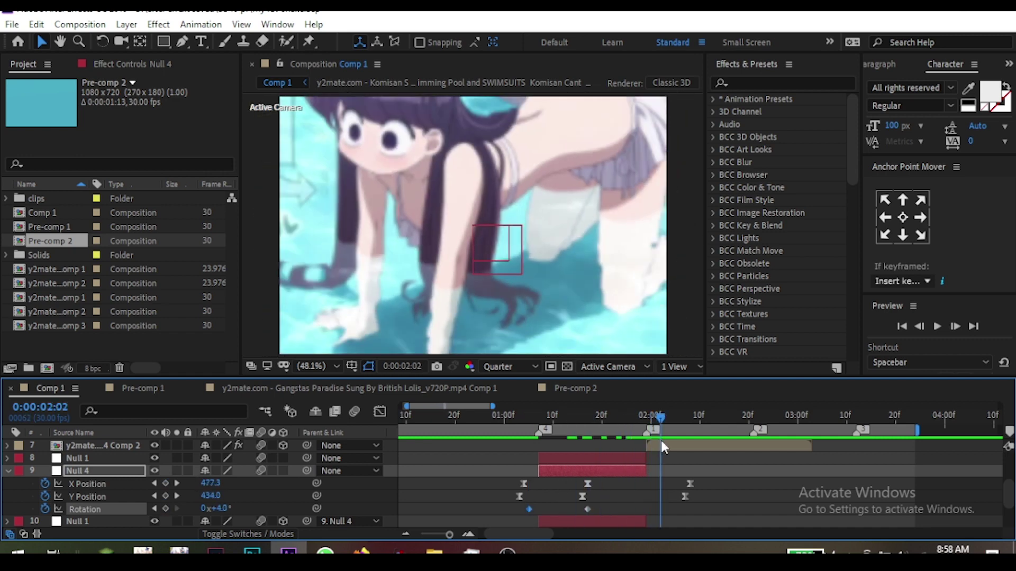
{"action": "key", "text": "ctrl+v"}
{"action": "left_click", "coordinate": [220, 509]}
{"action": "type", "text": "0"}
{"action": "key", "text": "Return"}
{"action": "left_click_drag", "start_coordinate": [558, 419], "coordinate": [632, 455]}
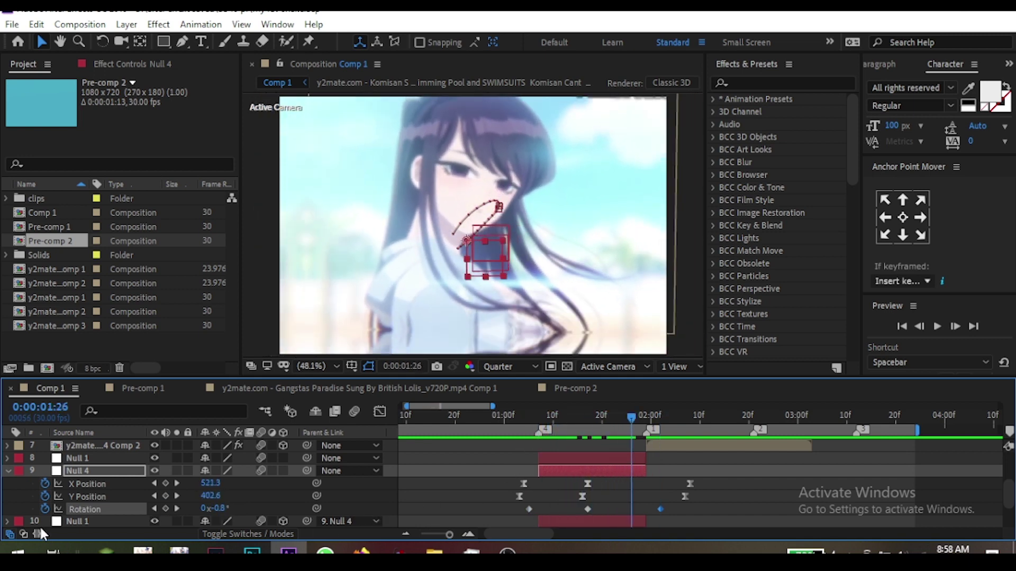
Apply Easy Ease to all Rotation keyframes and move the last one to about 0:00:02:09
{"action": "right_click", "coordinate": [76, 507]}
{"action": "mouse_move", "coordinate": [227, 481]}
{"action": "left_click", "coordinate": [402, 382]}
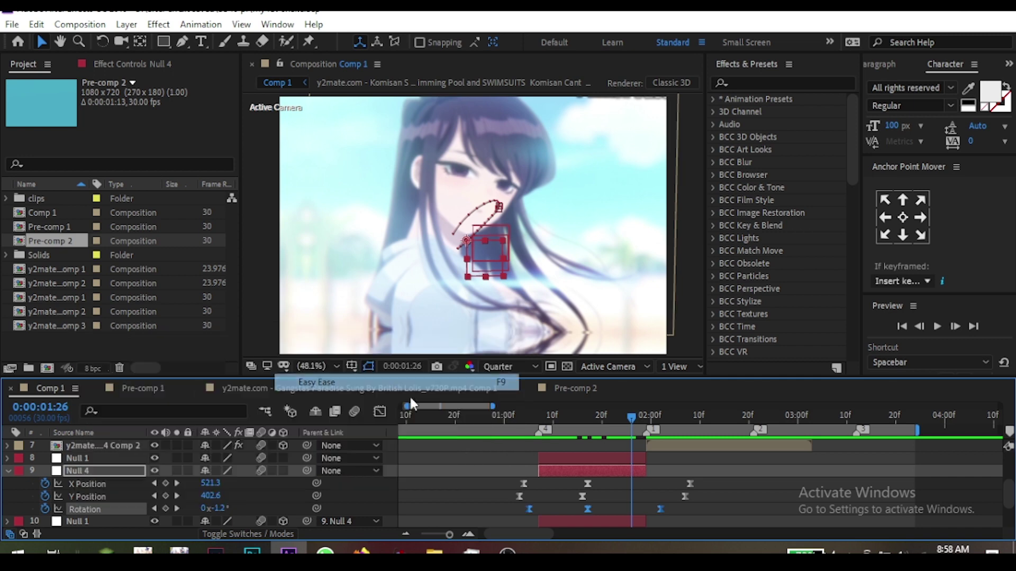
{"action": "key", "text": "equal"}
{"action": "left_click", "coordinate": [690, 509]}
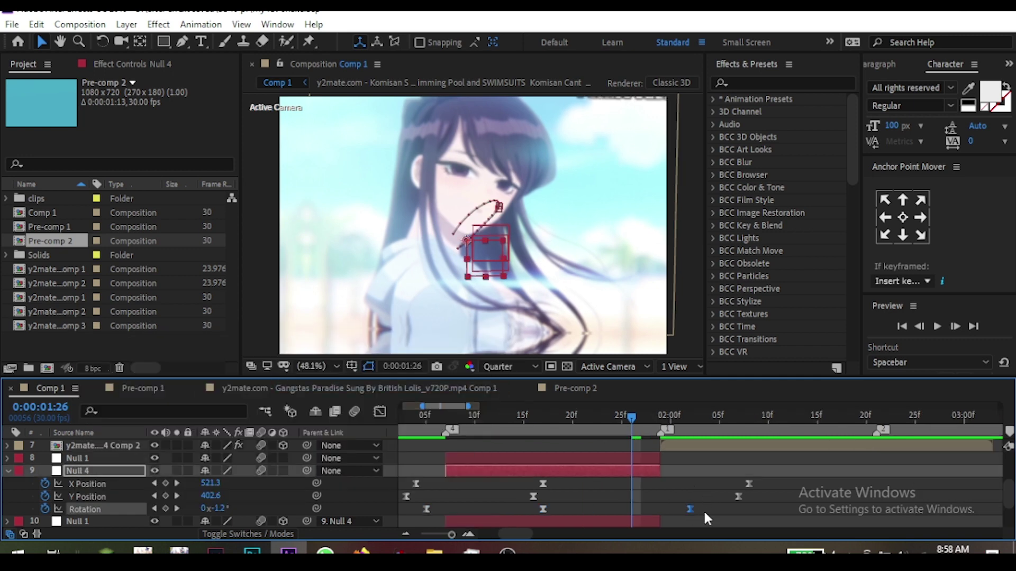
{"action": "left_click_drag", "start_coordinate": [690, 509], "coordinate": [759, 510]}
Shape the Rotation curve in the Graph Editor, lowering the outer keyframes' handles and tilting both middle handles downward over time
{"action": "left_click_drag", "start_coordinate": [528, 418], "coordinate": [444, 447]}
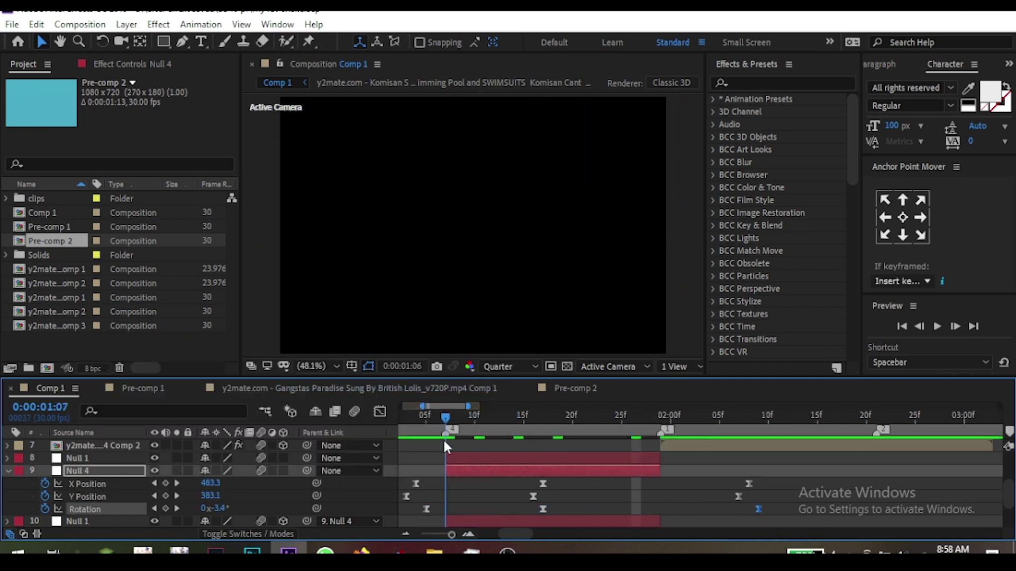
{"action": "key", "text": "Page_Down"}
{"action": "key", "text": "shift+F3"}
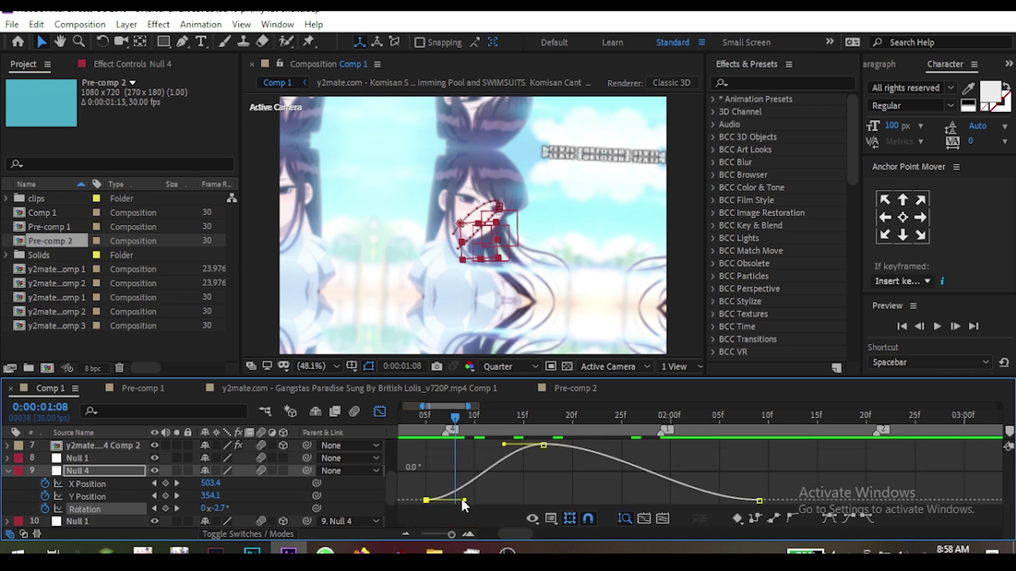
{"action": "left_click_drag", "start_coordinate": [464, 502], "coordinate": [461, 506]}
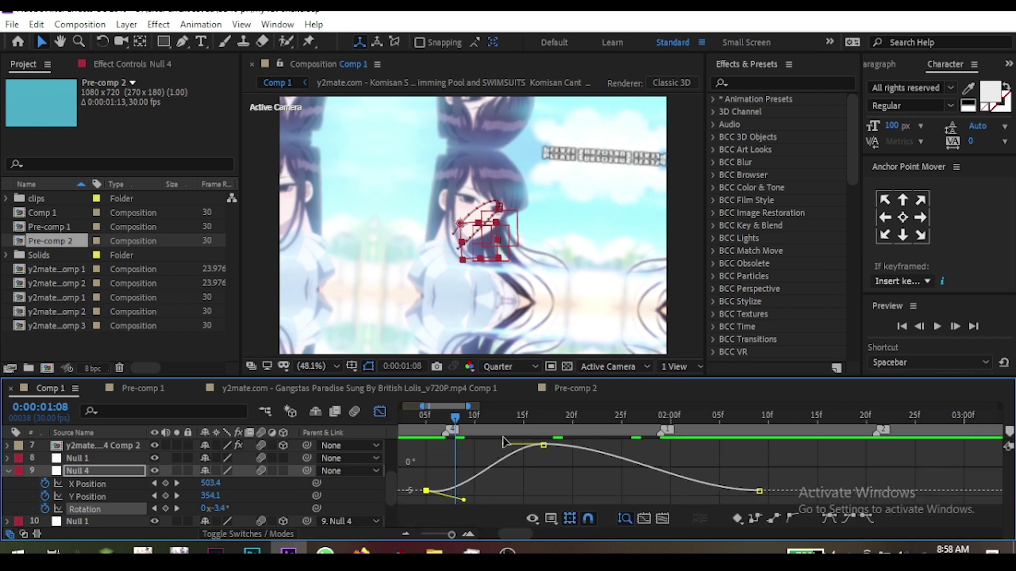
{"action": "left_click_drag", "start_coordinate": [504, 444], "coordinate": [503, 437]}
{"action": "left_click_drag", "start_coordinate": [614, 452], "coordinate": [592, 463]}
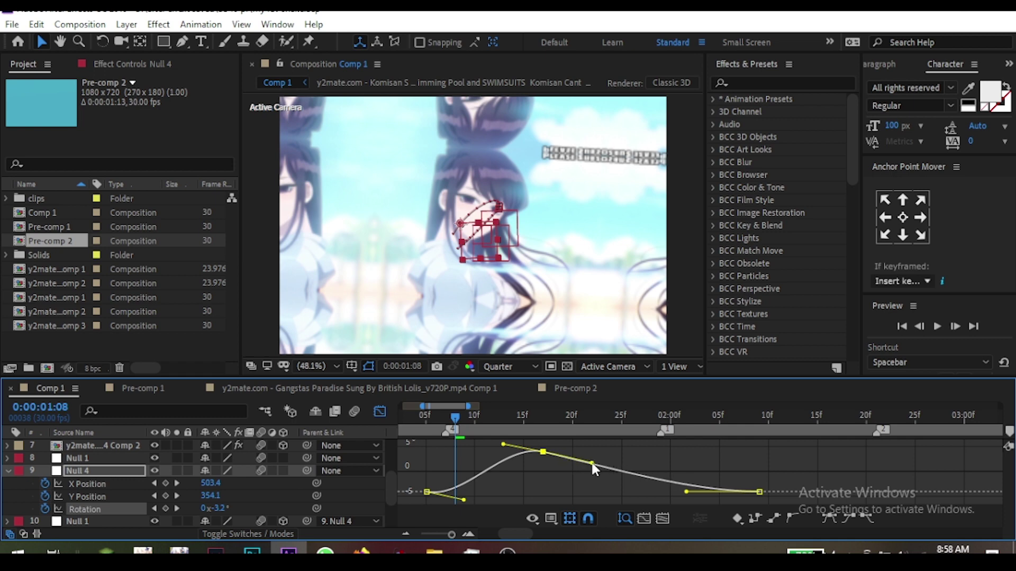
{"action": "left_click_drag", "start_coordinate": [534, 420], "coordinate": [622, 440]}
{"action": "left_click_drag", "start_coordinate": [685, 496], "coordinate": [686, 500]}
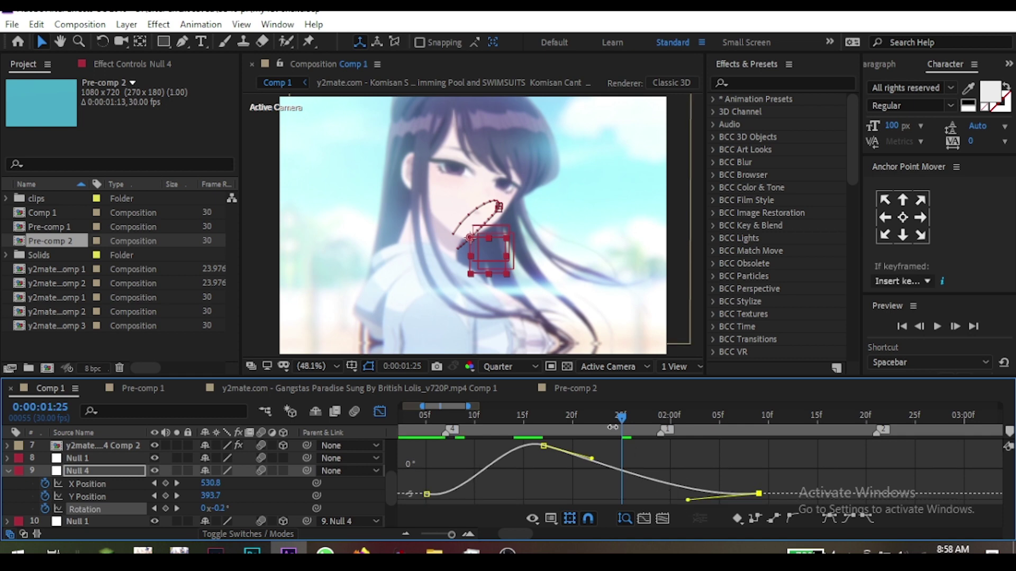
Preview the shot with its new rotation from about 0:00:01:03
{"action": "left_click_drag", "start_coordinate": [622, 418], "coordinate": [471, 425]}
{"action": "scroll", "coordinate": [523, 418], "scroll_direction": "down", "scroll_amount": 1}
{"action": "key", "text": "space"}
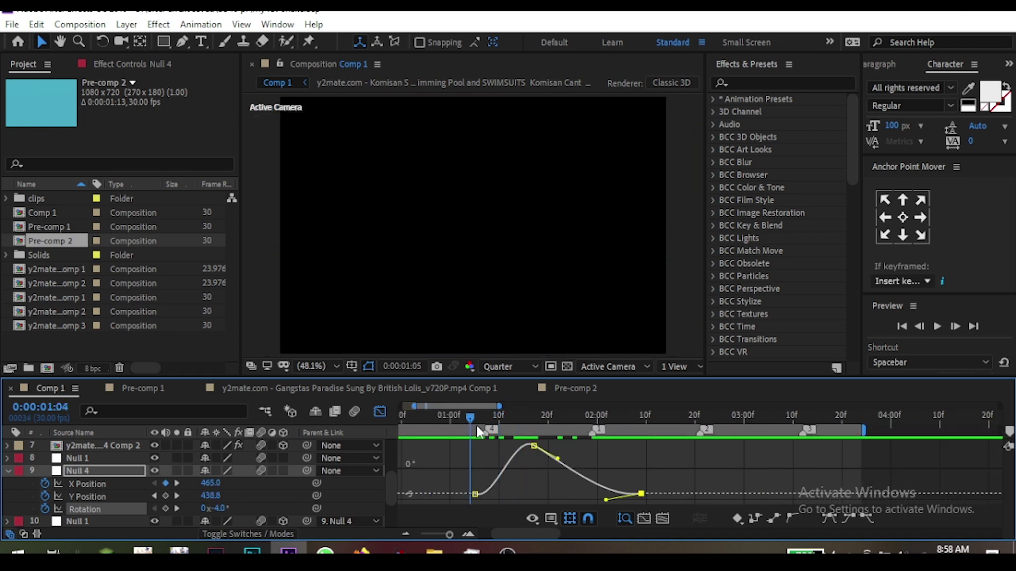
{"action": "left_click", "coordinate": [466, 426]}
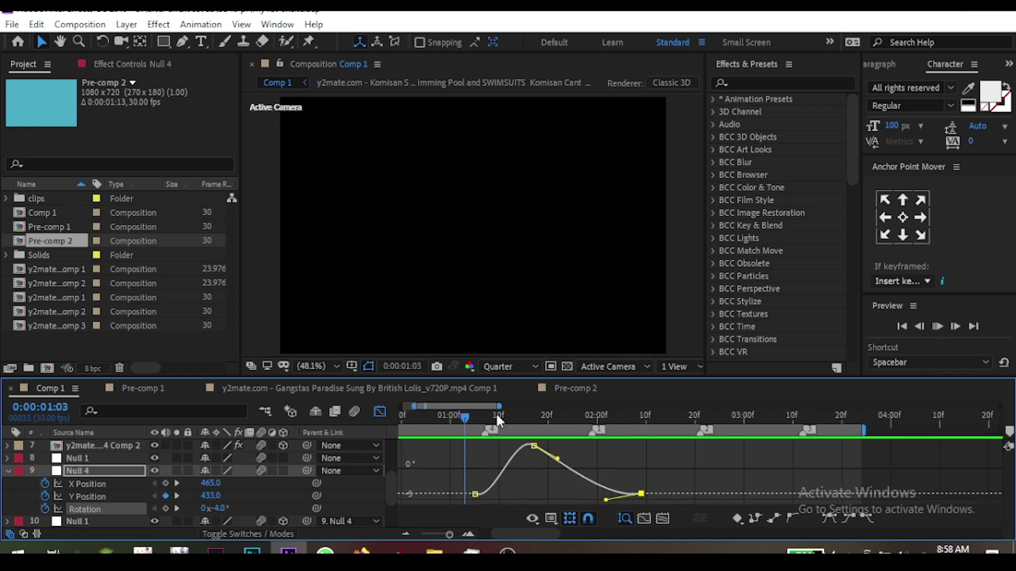
Fine-tune the Rotation curve's first outgoing handle and the middle keyframe's handles around 0:00:01:14
{"action": "left_click", "coordinate": [516, 415]}
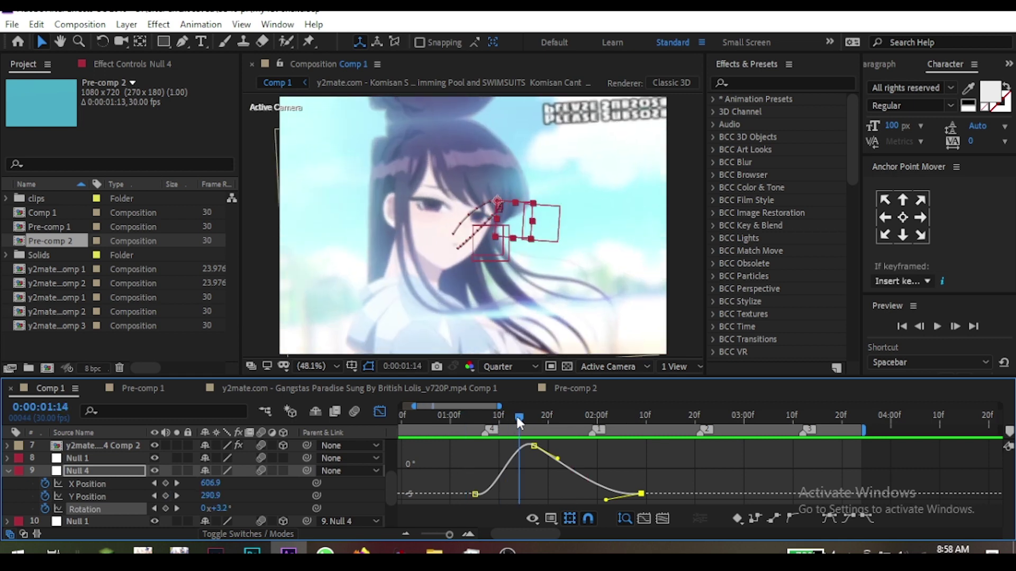
{"action": "scroll", "coordinate": [545, 481], "scroll_direction": "up", "scroll_amount": 3}
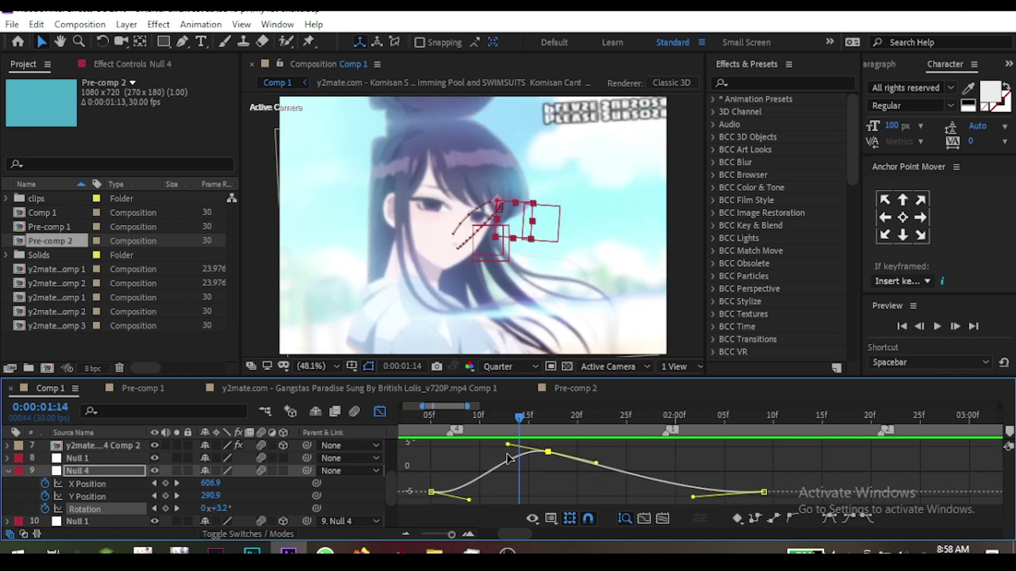
{"action": "left_click_drag", "start_coordinate": [507, 457], "coordinate": [507, 450]}
{"action": "left_click_drag", "start_coordinate": [470, 500], "coordinate": [470, 492]}
{"action": "left_click", "coordinate": [484, 491]}
{"action": "left_click", "coordinate": [549, 451]}
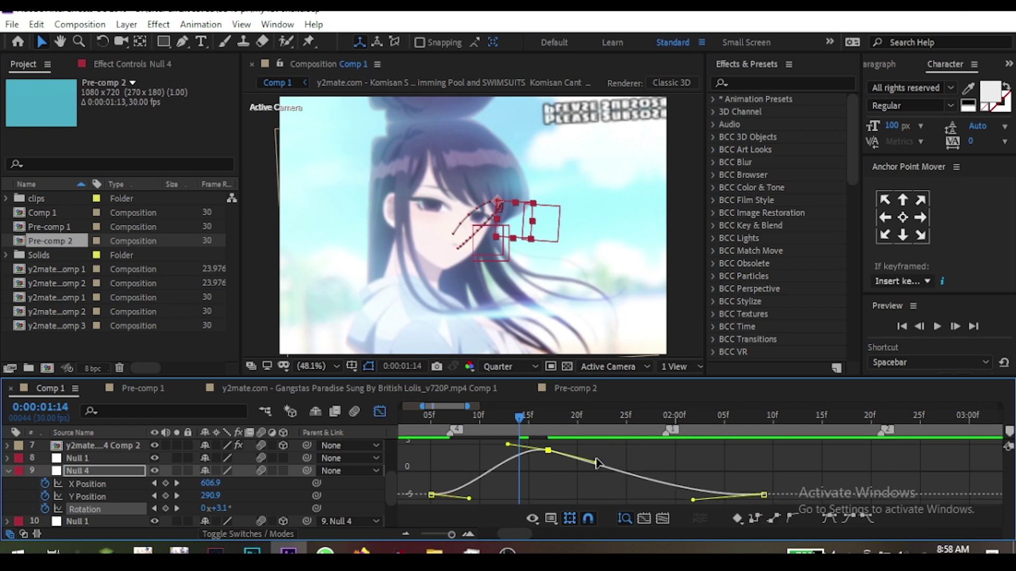
Play back the refined rotation, return to the layer bars and scrub the shot to 0:00:01:25
{"action": "key", "text": "space"}
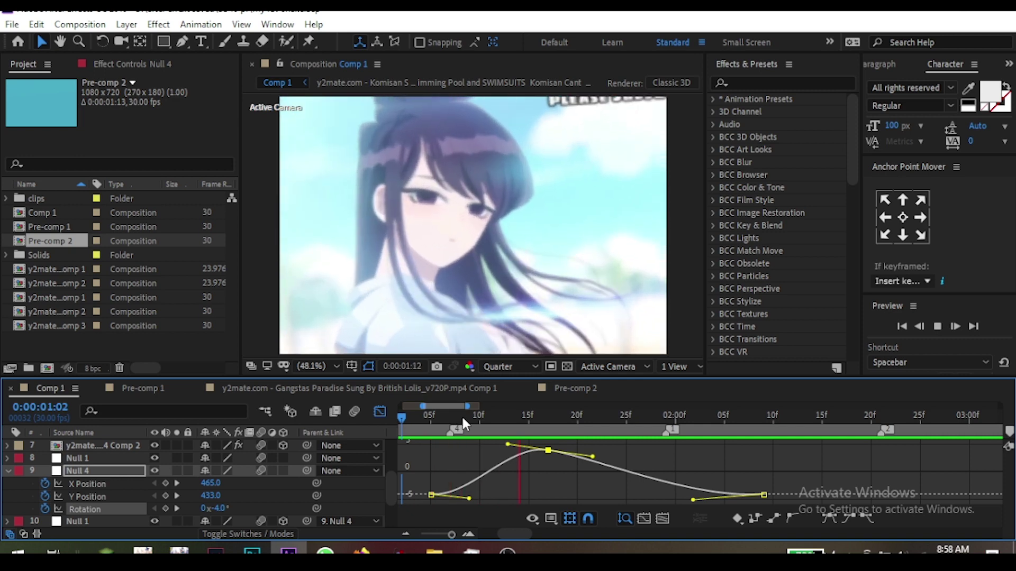
{"action": "left_click", "coordinate": [380, 411]}
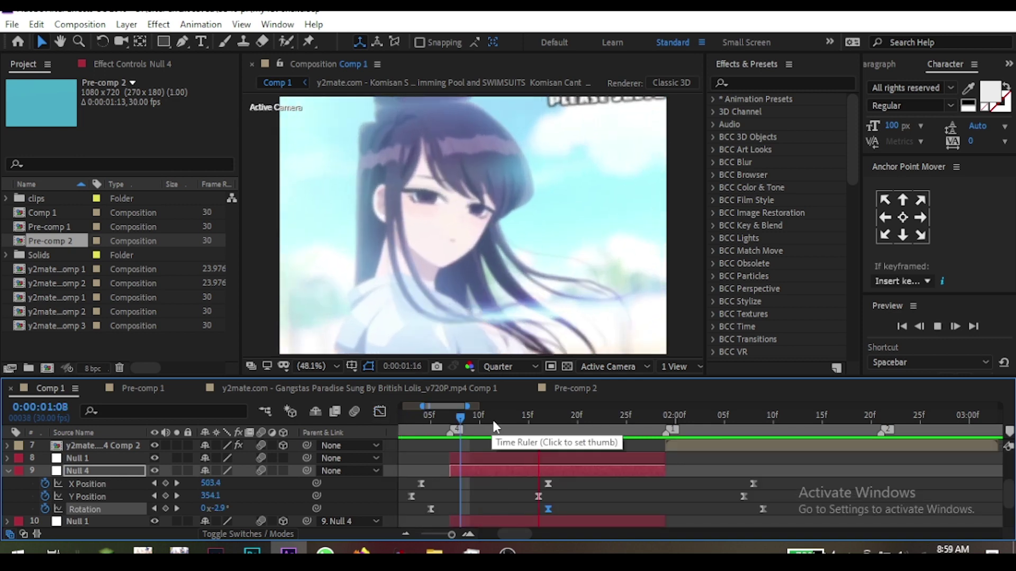
{"action": "left_click_drag", "start_coordinate": [503, 419], "coordinate": [625, 438]}
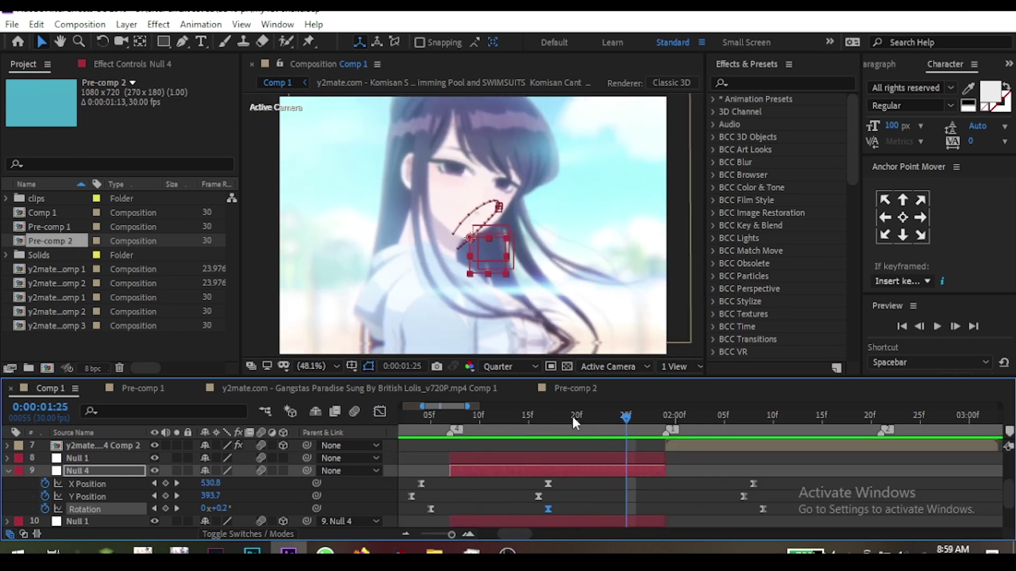
Pre-compose the first shot's nulls, Camera 2 and clip as Pre-comp 3, fitting the duration to the selected layers
{"action": "key", "text": "minus"}
{"action": "left_click", "coordinate": [548, 420]}
{"action": "left_click", "coordinate": [556, 462]}
{"action": "scroll", "coordinate": [560, 497], "scroll_direction": "down", "scroll_amount": 2}
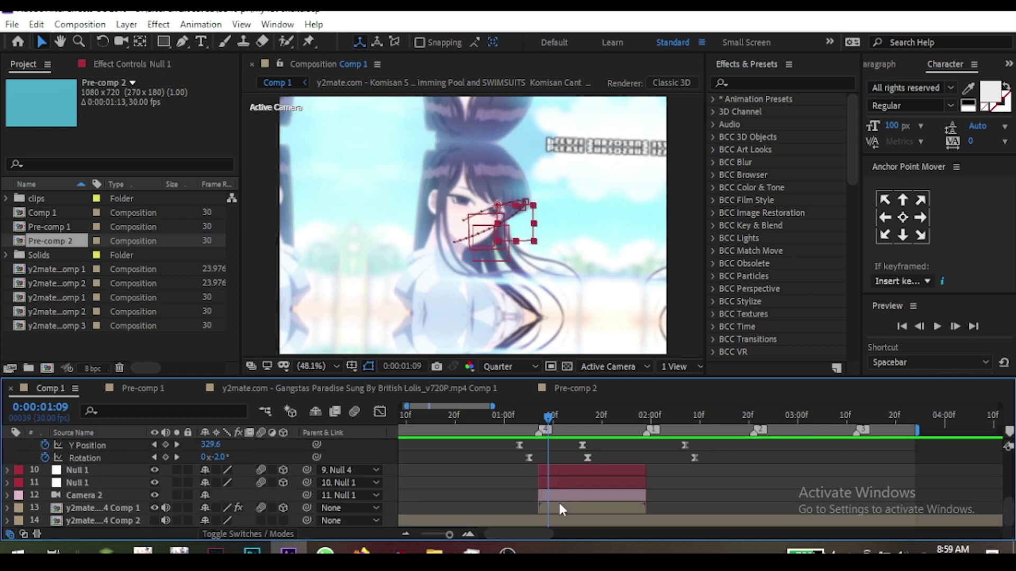
{"action": "left_click", "coordinate": [561, 507]}
{"action": "scroll", "coordinate": [564, 498], "scroll_direction": "up", "scroll_amount": 3}
{"action": "key", "text": "Caps_Lock"}
{"action": "scroll", "coordinate": [569, 498], "scroll_direction": "up", "scroll_amount": 2}
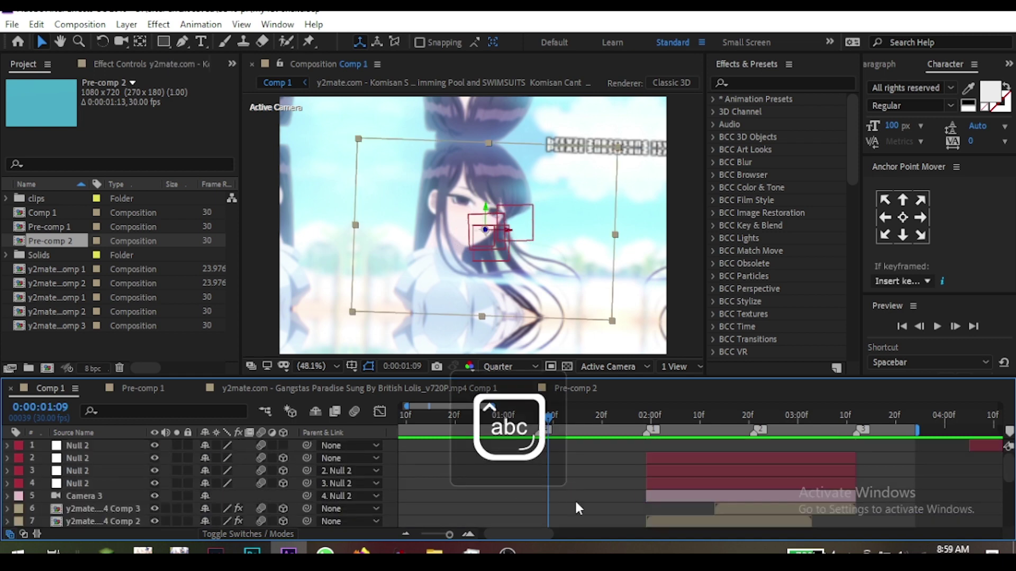
{"action": "scroll", "coordinate": [574, 492], "scroll_direction": "down", "scroll_amount": 3}
{"action": "left_click", "coordinate": [576, 459], "text": "shift"}
{"action": "scroll", "coordinate": [576, 456], "scroll_direction": "down", "scroll_amount": 2}
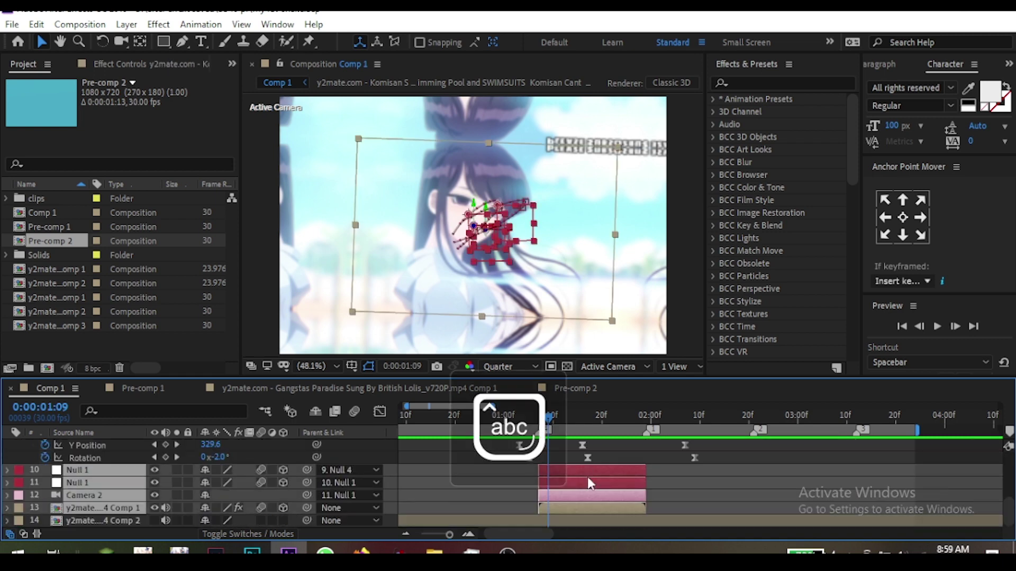
{"action": "key", "text": "ctrl+shift+c"}
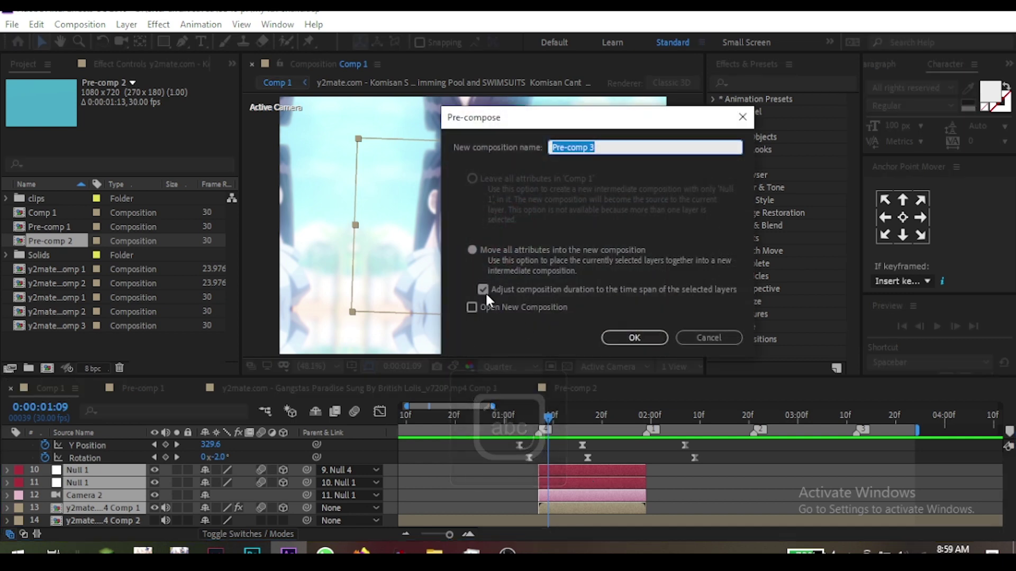
{"action": "left_click", "coordinate": [617, 338]}
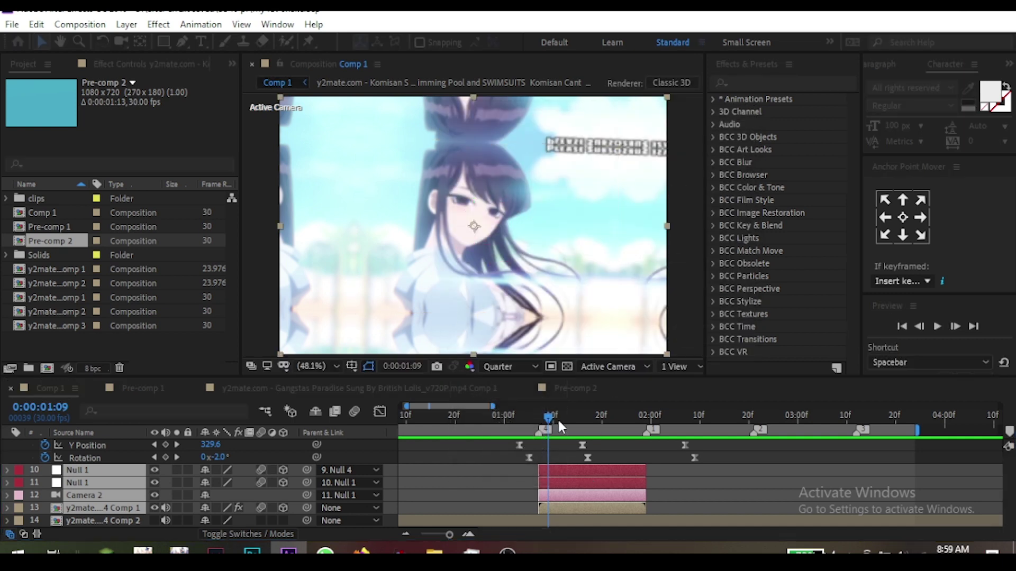
Add a new null object above the second shot's 3D nulls and remove its part before 0:00:01:29
{"action": "left_click", "coordinate": [657, 458]}
{"action": "left_click", "coordinate": [591, 458]}
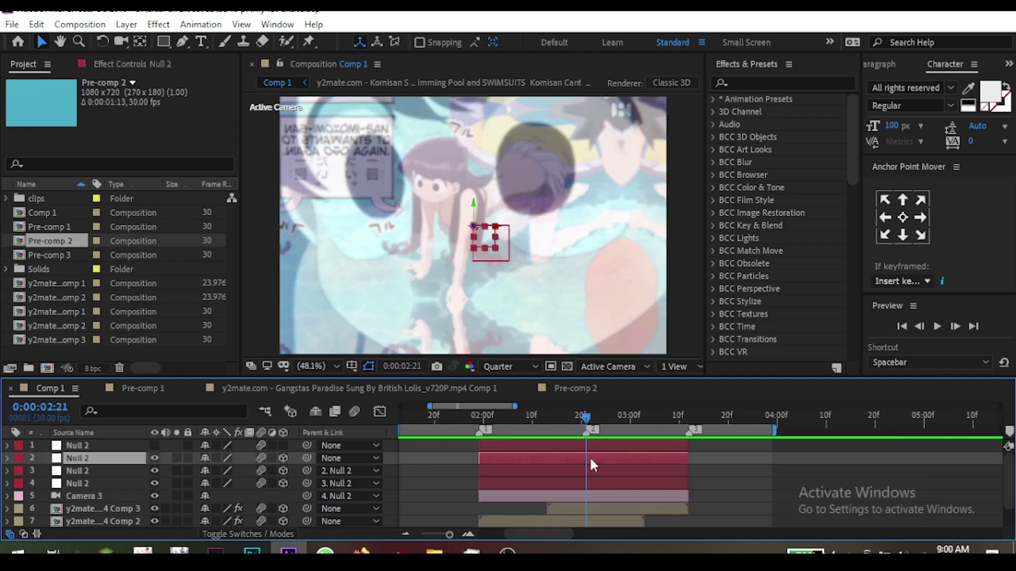
{"action": "key", "text": "ctrl+alt+shift+y"}
{"action": "left_click_drag", "start_coordinate": [496, 415], "coordinate": [475, 451]}
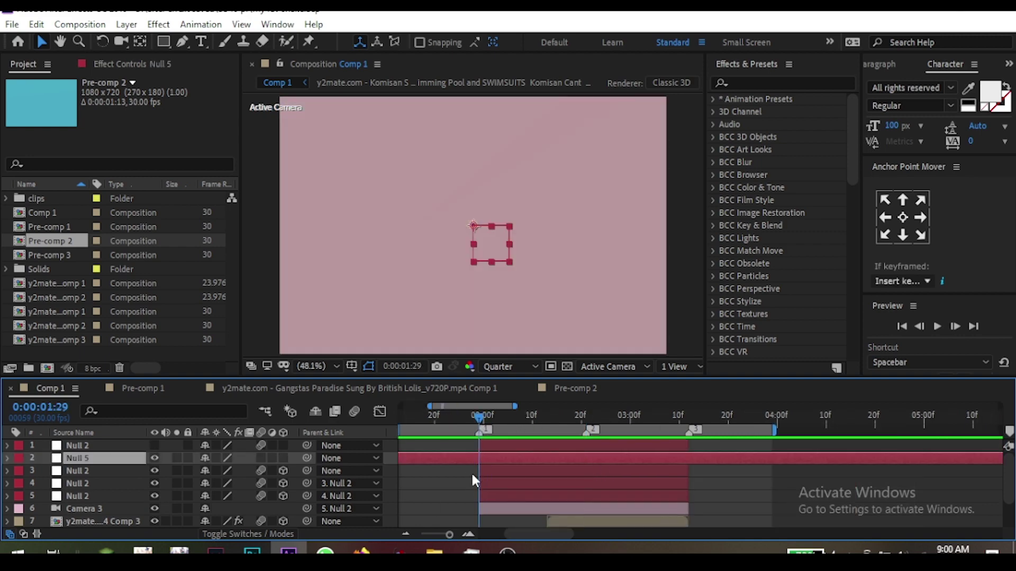
{"action": "key", "text": "ctrl+shift+d"}
{"action": "left_click", "coordinate": [472, 472]}
{"action": "key", "text": "Delete"}
Trim the new null's end to 0:00:03:12 and parent the second shot's top 3D null to it
{"action": "left_click", "coordinate": [510, 550]}
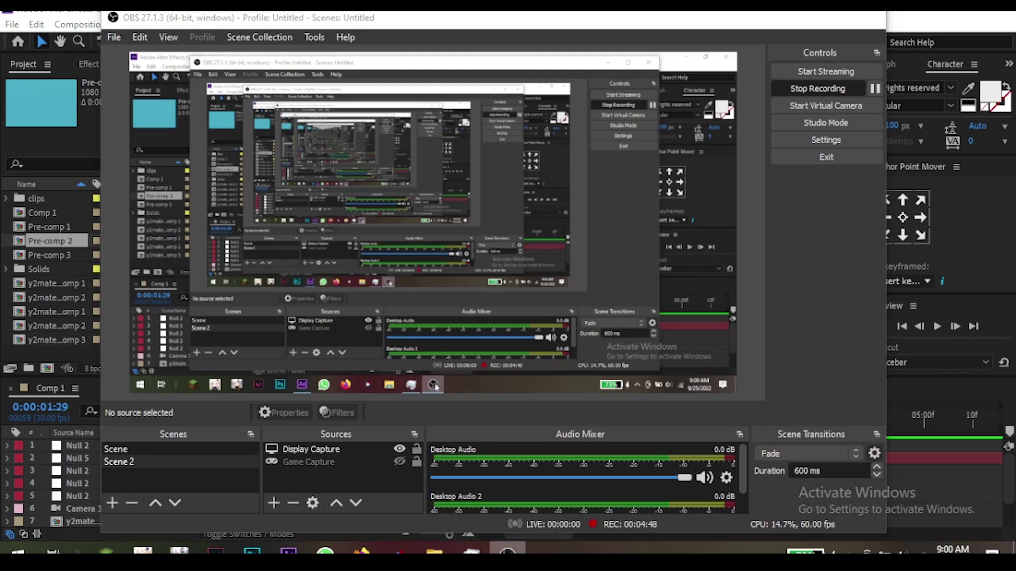
{"action": "left_click", "coordinate": [508, 552]}
{"action": "left_click", "coordinate": [693, 418]}
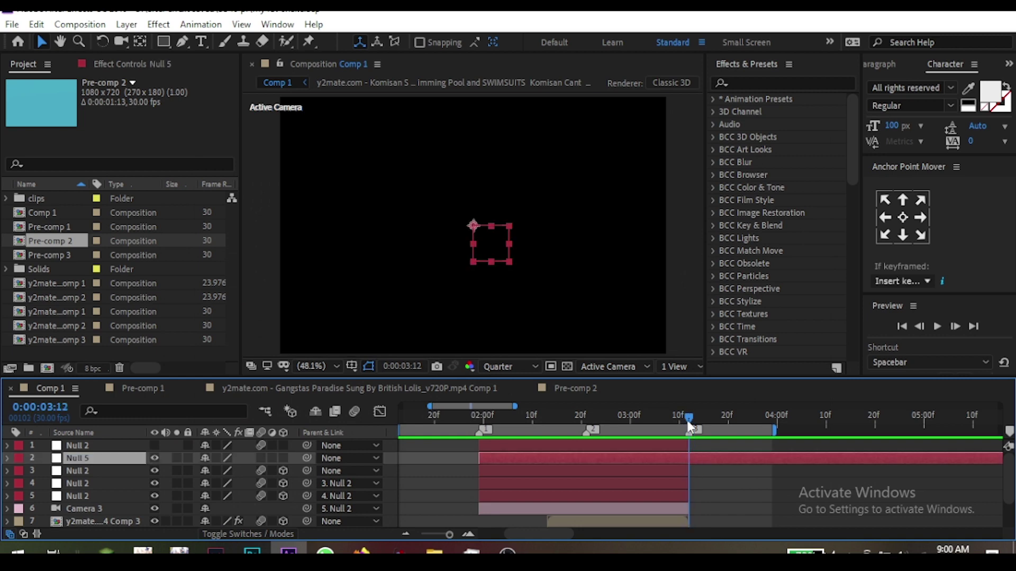
{"action": "key", "text": "alt+bracketright"}
{"action": "left_click_drag", "start_coordinate": [687, 421], "coordinate": [551, 452]}
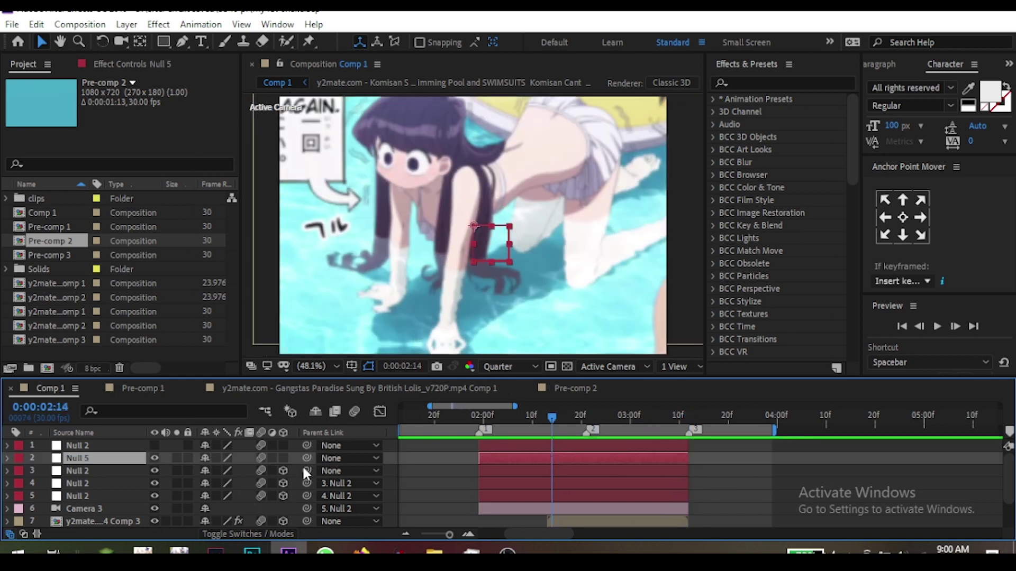
{"action": "left_click_drag", "start_coordinate": [306, 471], "coordinate": [100, 458]}
Keyframe the null's Position at 0:00:01:29, 0:00:02:18, 0:00:03:05 and 0:00:03:10, and separate its dimensions
{"action": "left_click", "coordinate": [478, 417]}
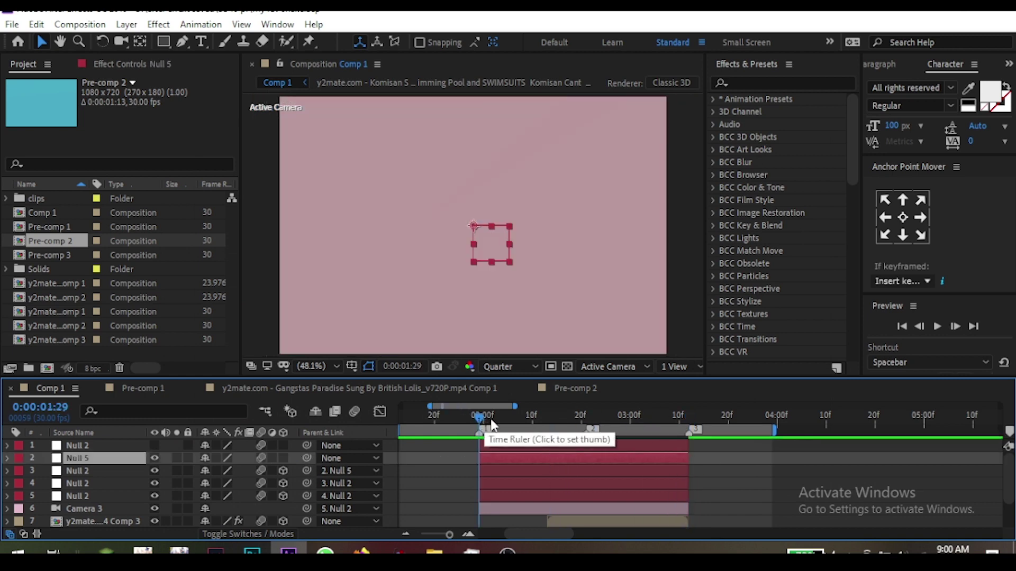
{"action": "key", "text": "p"}
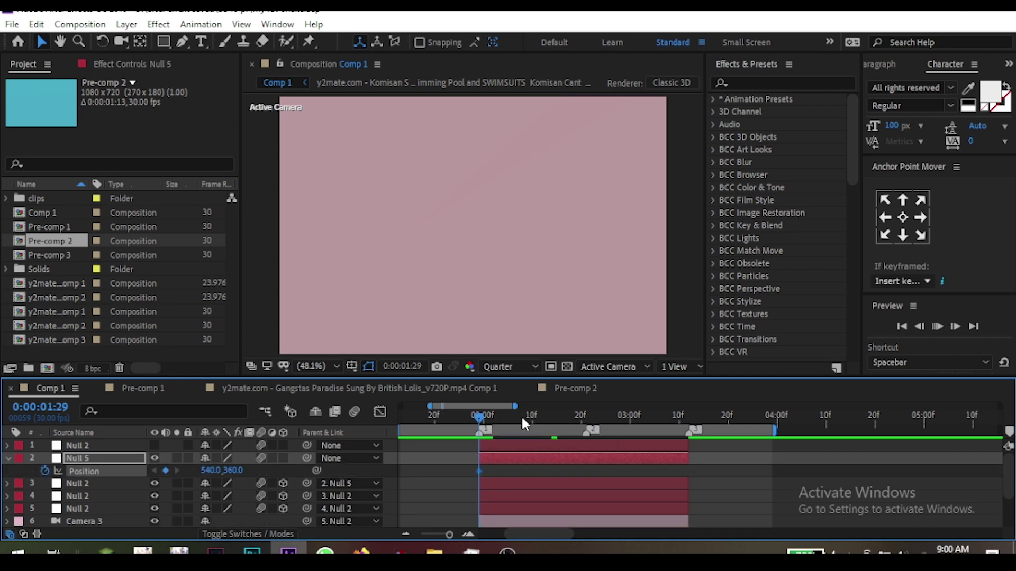
{"action": "left_click", "coordinate": [570, 420]}
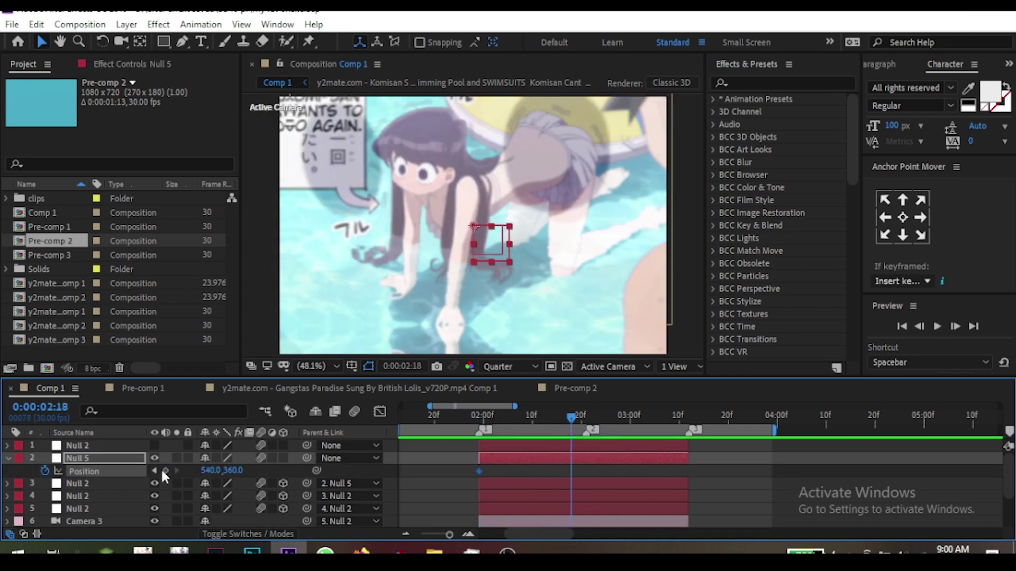
{"action": "left_click", "coordinate": [655, 416]}
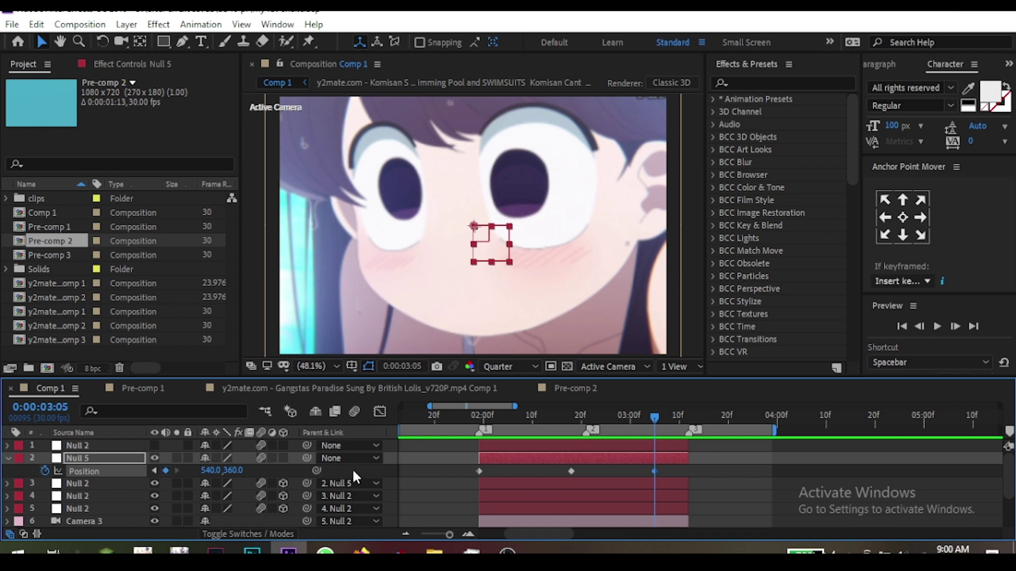
{"action": "left_click", "coordinate": [677, 417]}
{"action": "right_click", "coordinate": [103, 471]}
{"action": "left_click", "coordinate": [149, 315]}
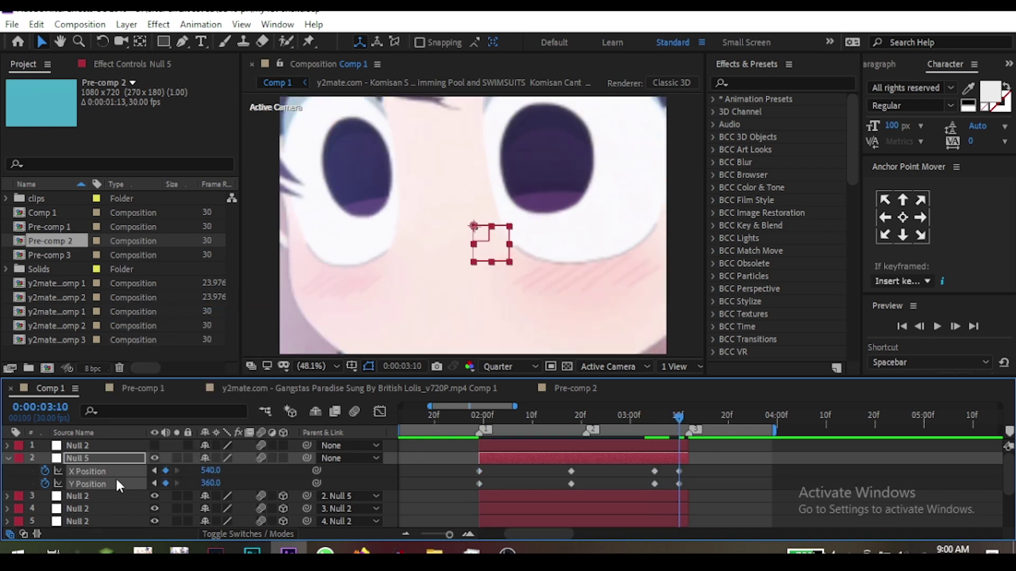
Set the null's four Y Position keyframes in order to about 453, 295, 426 and 314
{"action": "left_click", "coordinate": [480, 418]}
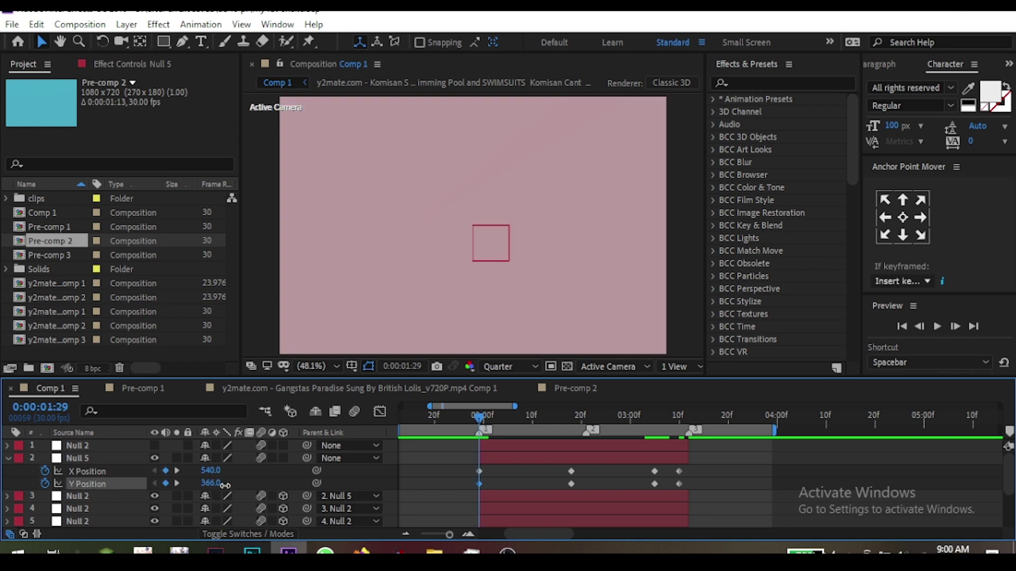
{"action": "left_click_drag", "start_coordinate": [225, 486], "coordinate": [265, 485]}
{"action": "left_click_drag", "start_coordinate": [468, 437], "coordinate": [571, 460]}
{"action": "left_click_drag", "start_coordinate": [211, 483], "coordinate": [163, 483]}
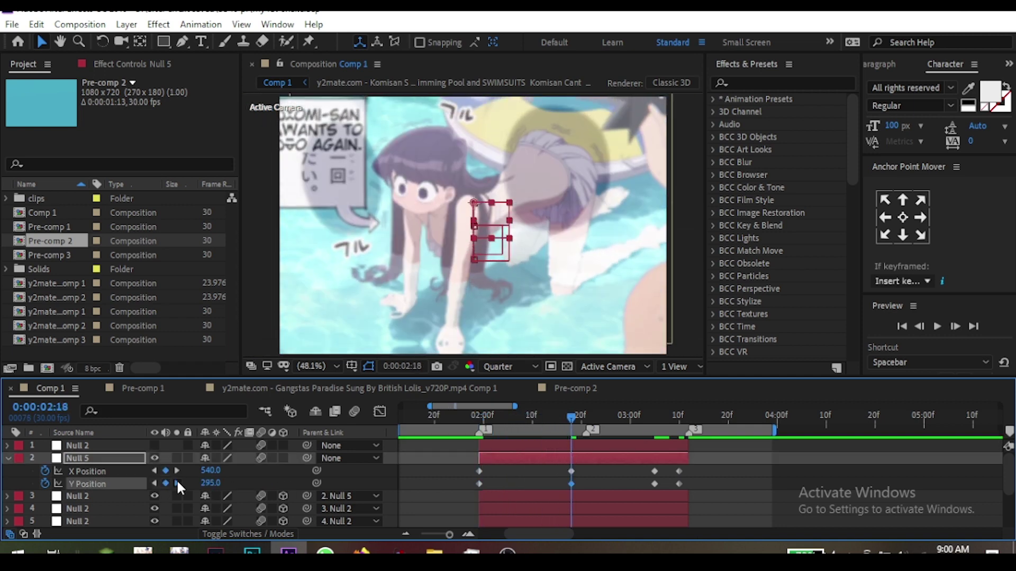
{"action": "left_click", "coordinate": [177, 484]}
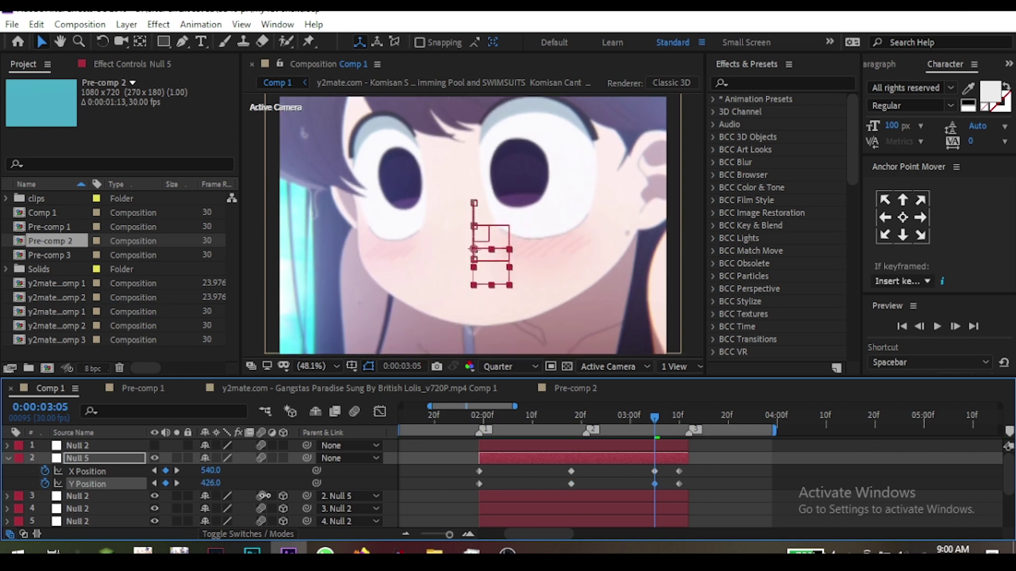
{"action": "left_click", "coordinate": [177, 483]}
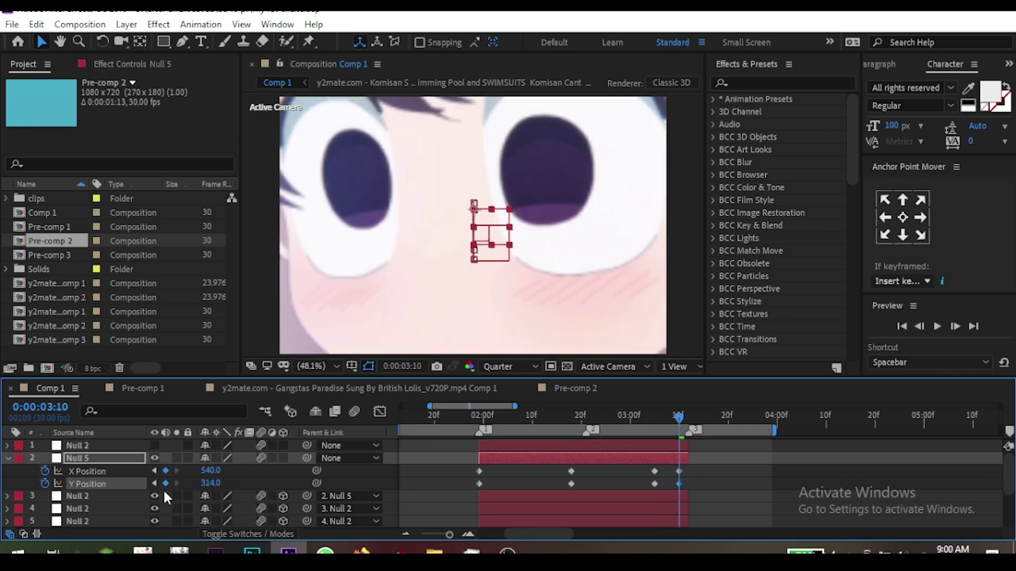
Apply Easy Ease to the Y Position keyframes and spread them from about 0:00:01:26 to 0:00:03:26
{"action": "right_click", "coordinate": [162, 489]}
{"action": "mouse_move", "coordinate": [177, 460]}
{"action": "left_click", "coordinate": [368, 357]}
{"action": "mouse_move", "coordinate": [679, 484]}
{"action": "left_mouse_down"}
{"action": "mouse_move", "coordinate": [756, 484]}
{"action": "mouse_move", "coordinate": [665, 485]}
{"action": "left_mouse_up"}
{"action": "left_click_drag", "start_coordinate": [580, 418], "coordinate": [483, 466]}
{"action": "left_click_drag", "start_coordinate": [480, 485], "coordinate": [464, 488]}
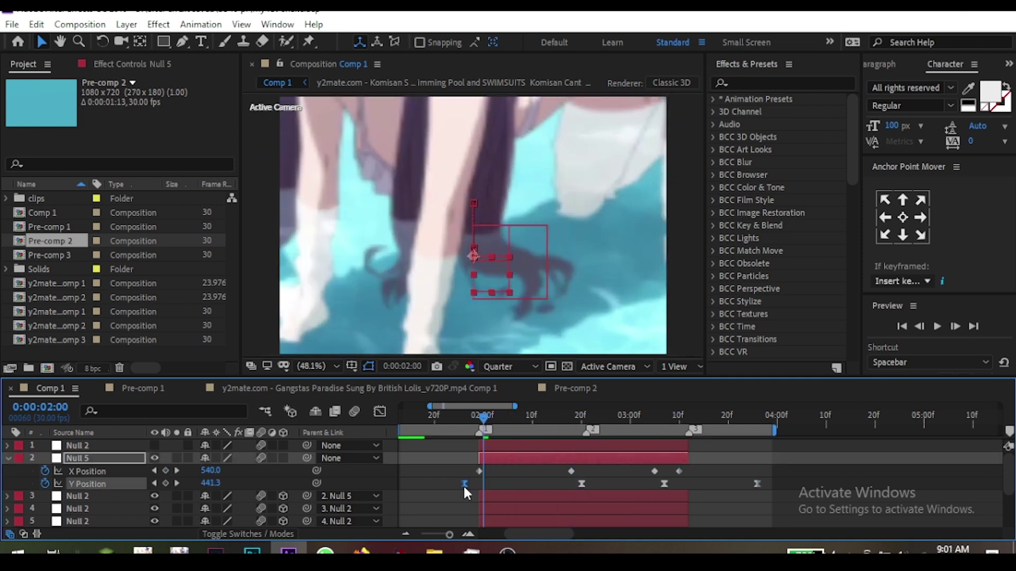
Shape the Y Position curve in the Graph Editor, raising the first handle and lowering the second keyframe's incoming handle for a smooth swing
{"action": "left_click", "coordinate": [379, 411]}
{"action": "left_click_drag", "start_coordinate": [483, 418], "coordinate": [523, 432]}
{"action": "left_click_drag", "start_coordinate": [543, 500], "coordinate": [512, 509]}
{"action": "left_click_drag", "start_coordinate": [515, 419], "coordinate": [518, 463]}
{"action": "left_click_drag", "start_coordinate": [509, 506], "coordinate": [510, 509]}
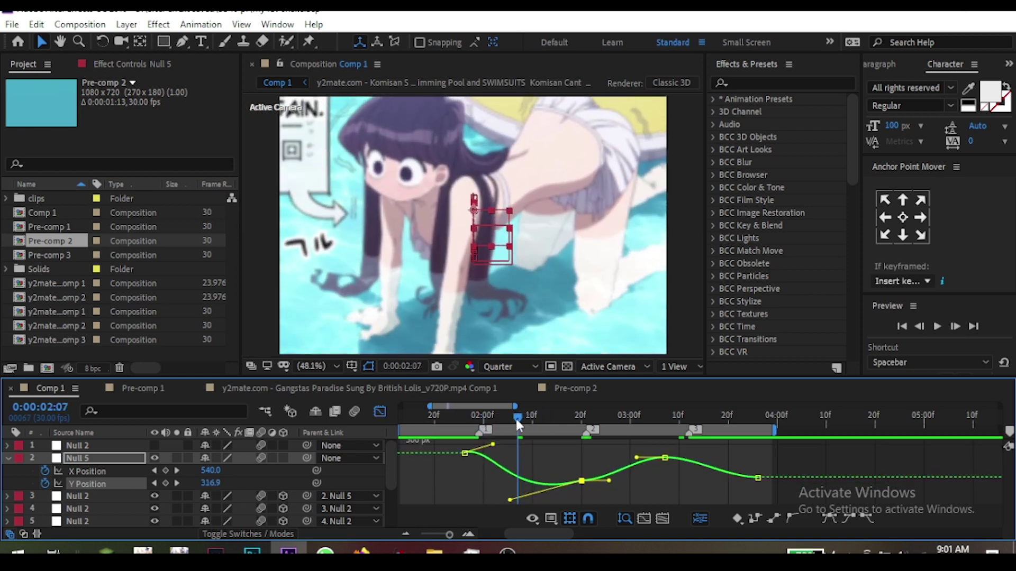
{"action": "left_click_drag", "start_coordinate": [513, 431], "coordinate": [684, 465]}
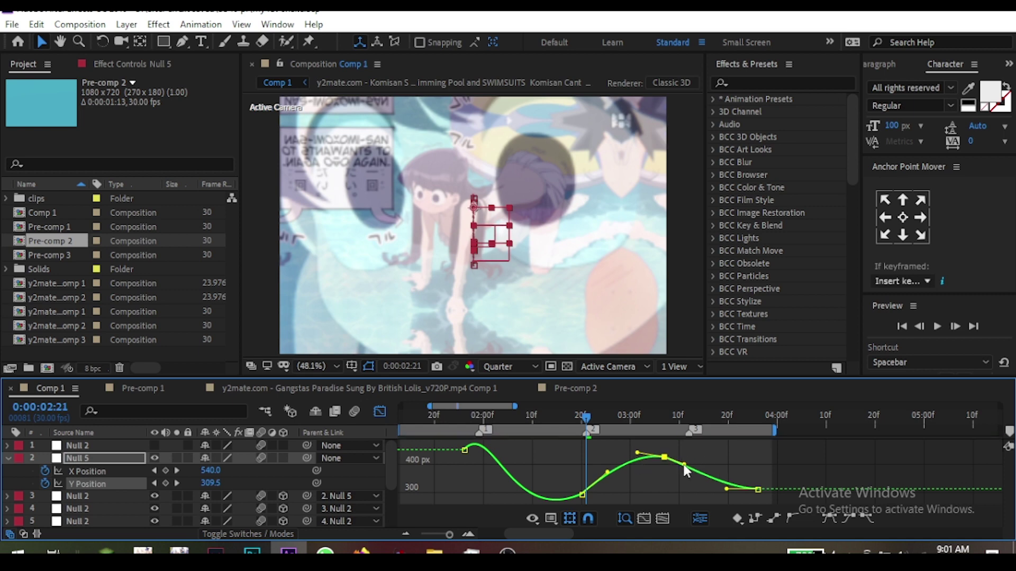
Preview the movement, then increase Y Position at 0:00:03:07 and set it to 235 at 0:00:02:20
{"action": "key", "text": "space"}
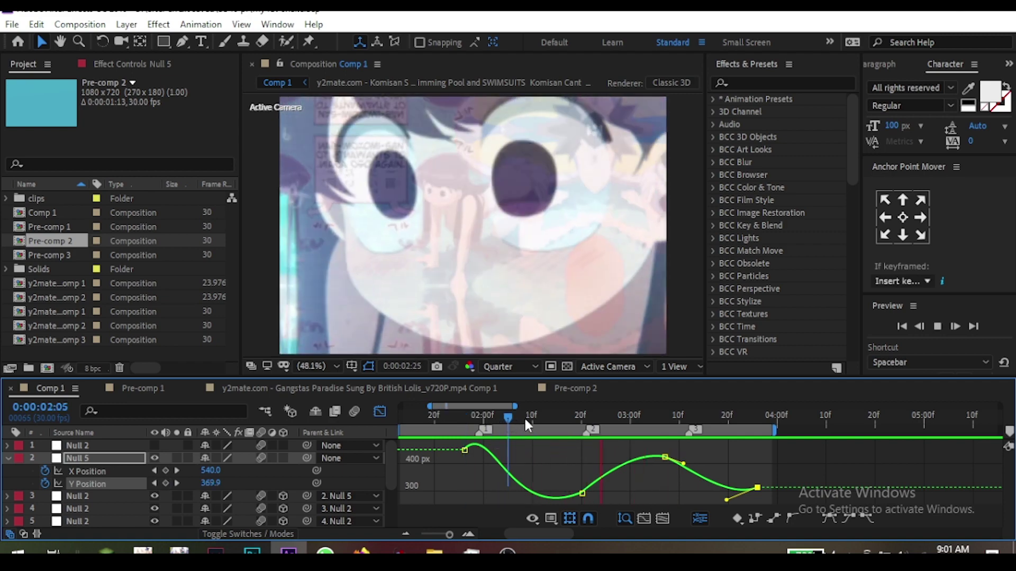
{"action": "left_click_drag", "start_coordinate": [524, 420], "coordinate": [663, 478]}
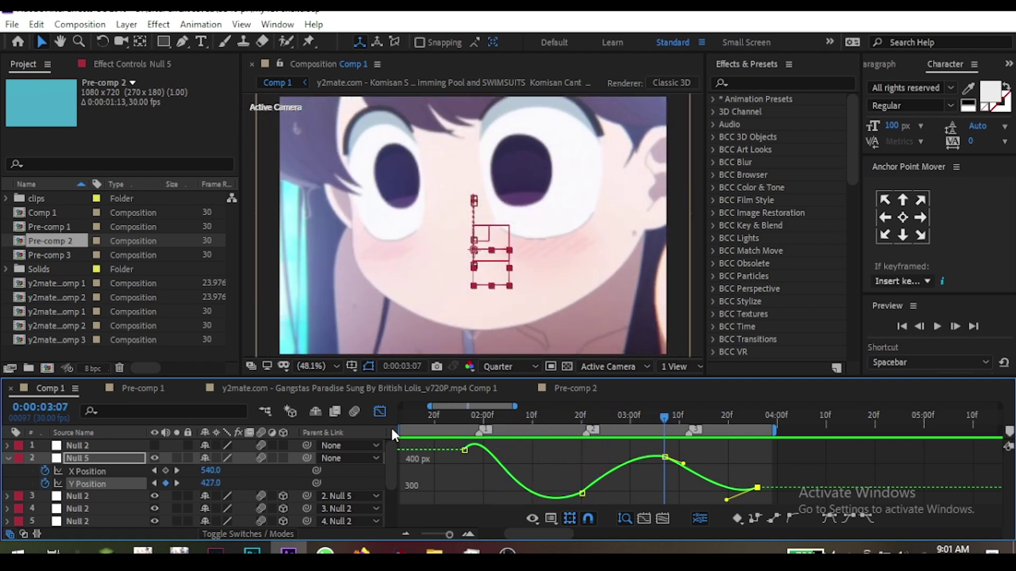
{"action": "left_click", "coordinate": [380, 412]}
{"action": "key", "text": "Page_Down"}
{"action": "left_click_drag", "start_coordinate": [267, 480], "coordinate": [179, 483]}
{"action": "left_click", "coordinate": [583, 423]}
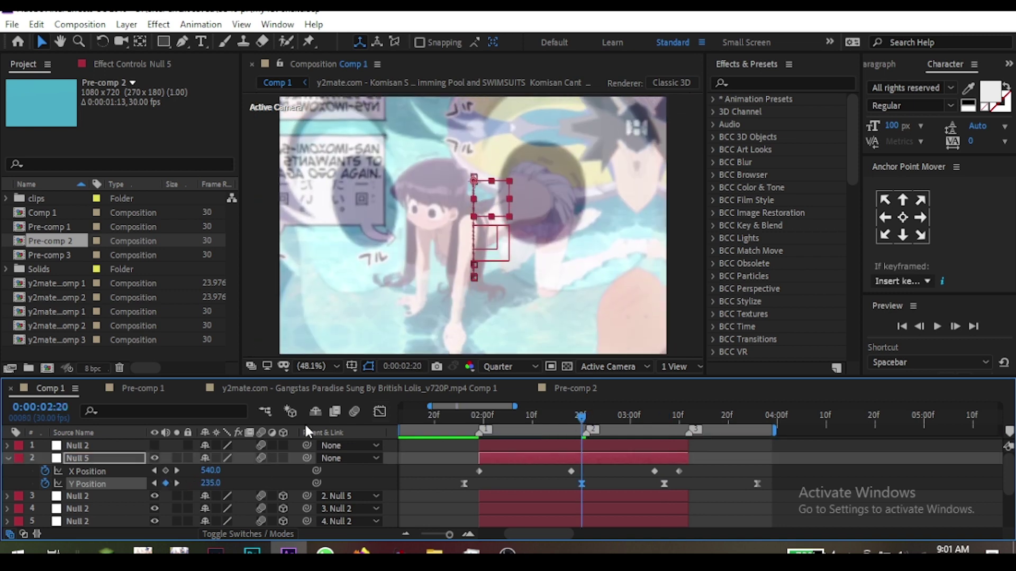
Readjust the Y Position curve handles around the 0:00:02:20 keyframe in the Graph Editor and preview the shot
{"action": "left_click", "coordinate": [380, 411]}
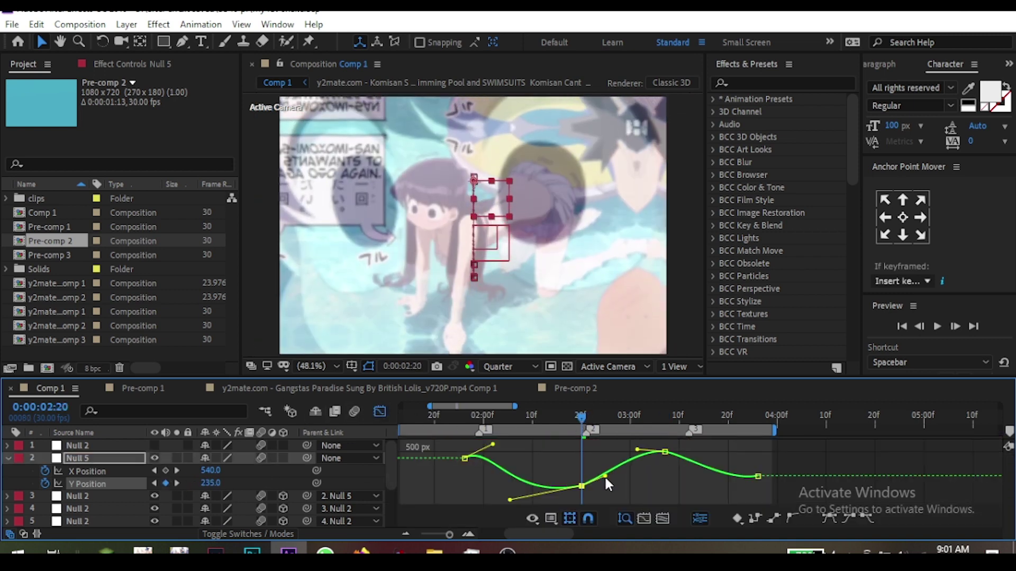
{"action": "left_click_drag", "start_coordinate": [604, 470], "coordinate": [605, 472]}
{"action": "left_click_drag", "start_coordinate": [509, 498], "coordinate": [511, 509]}
{"action": "key", "text": "space"}
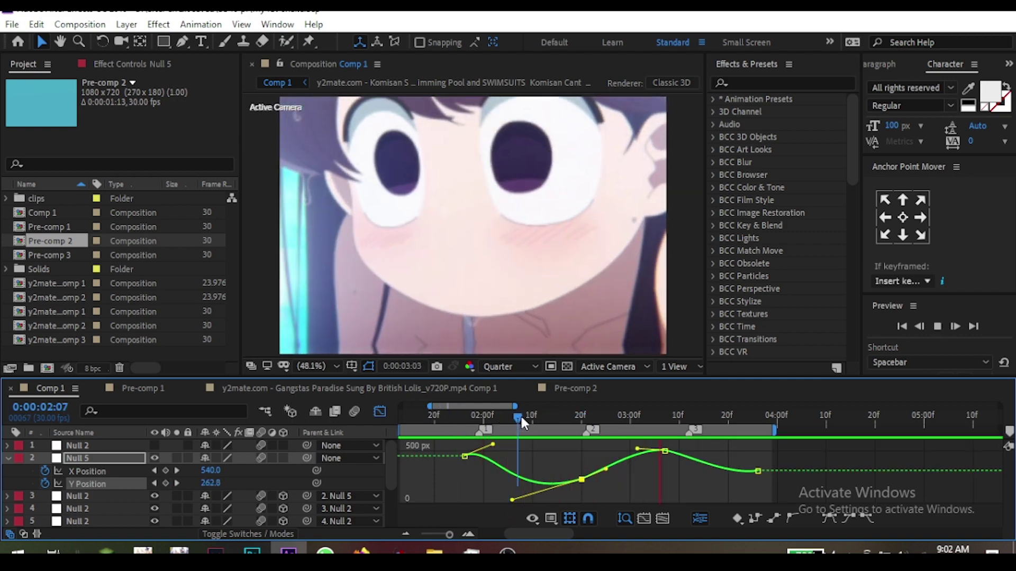
{"action": "key", "text": "space"}
Tilt the third Y Position keyframe's incoming handle upward, play from 0:00:01:25 and scrub through the shot
{"action": "left_click_drag", "start_coordinate": [526, 470], "coordinate": [638, 445]}
{"action": "left_click", "coordinate": [459, 418]}
{"action": "key", "text": "space"}
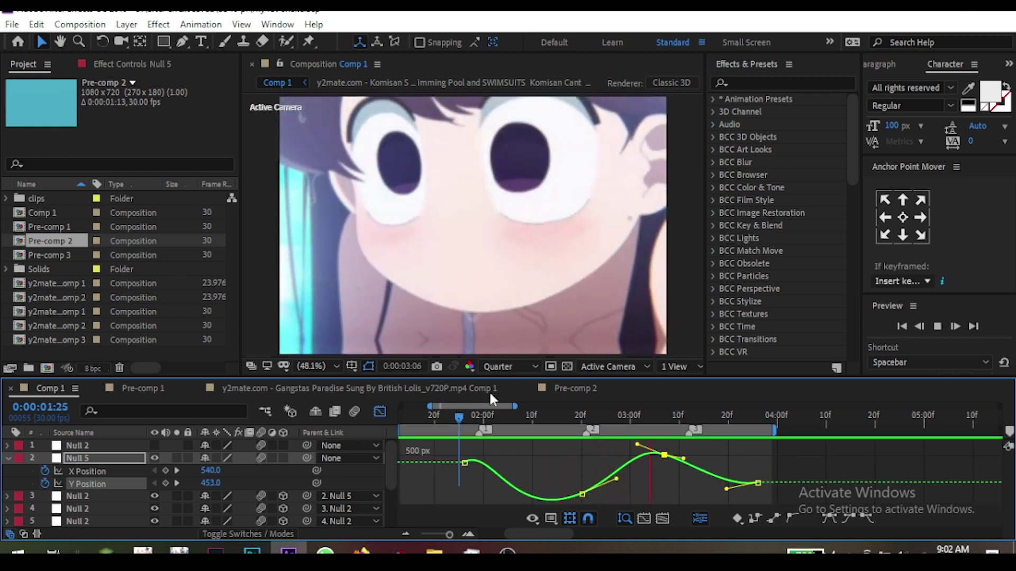
{"action": "left_click_drag", "start_coordinate": [536, 416], "coordinate": [586, 423]}
Shorten the second Y Position keyframe's outgoing handle and refine the third keyframe's incoming handle
{"action": "key", "text": "shift+F3"}
{"action": "left_click", "coordinate": [380, 411]}
{"action": "key", "text": "equal"}
{"action": "left_click_drag", "start_coordinate": [624, 462], "coordinate": [574, 515]}
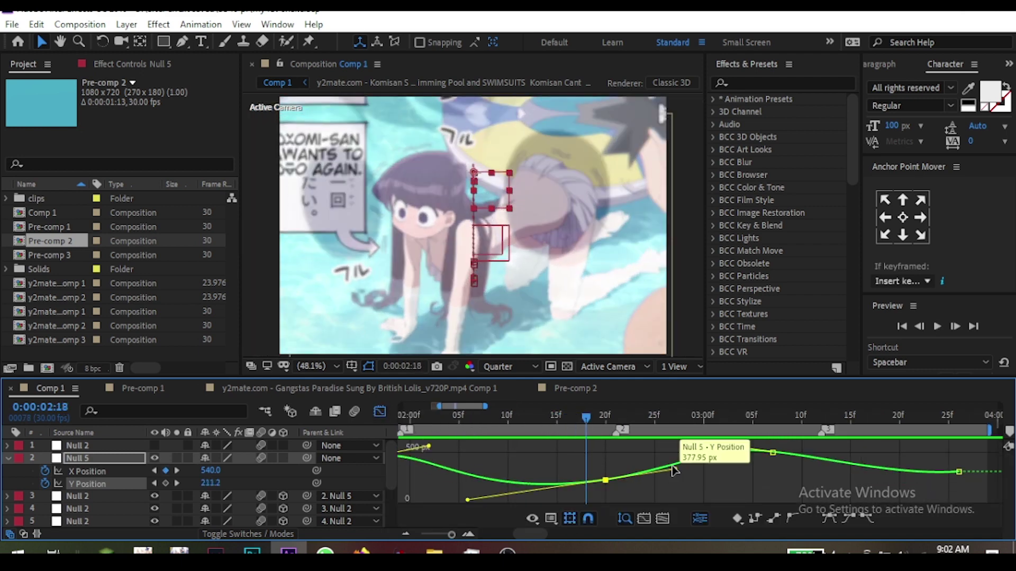
{"action": "left_click_drag", "start_coordinate": [672, 465], "coordinate": [652, 471]}
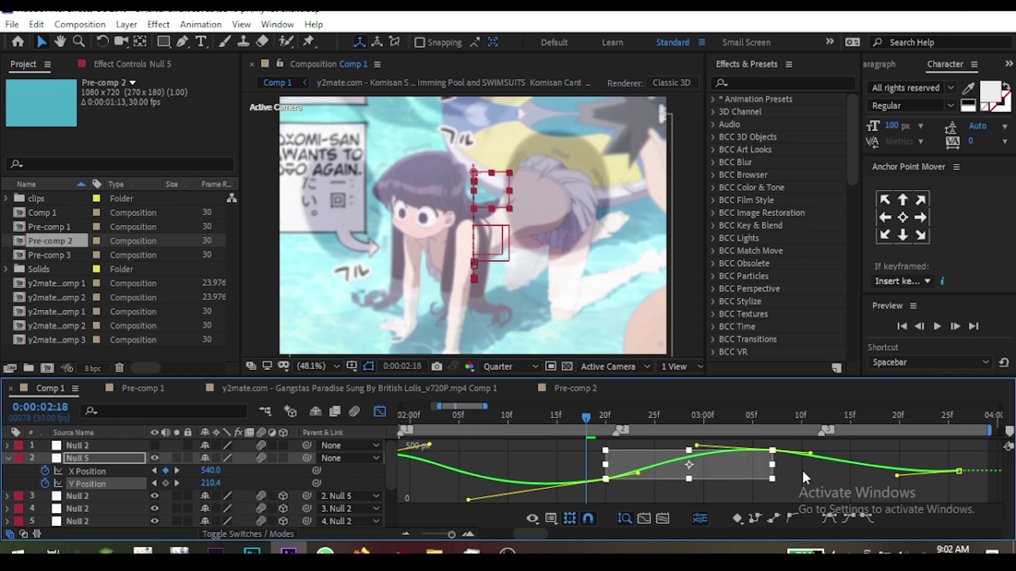
{"action": "left_click", "coordinate": [803, 474]}
{"action": "left_click_drag", "start_coordinate": [711, 444], "coordinate": [709, 442]}
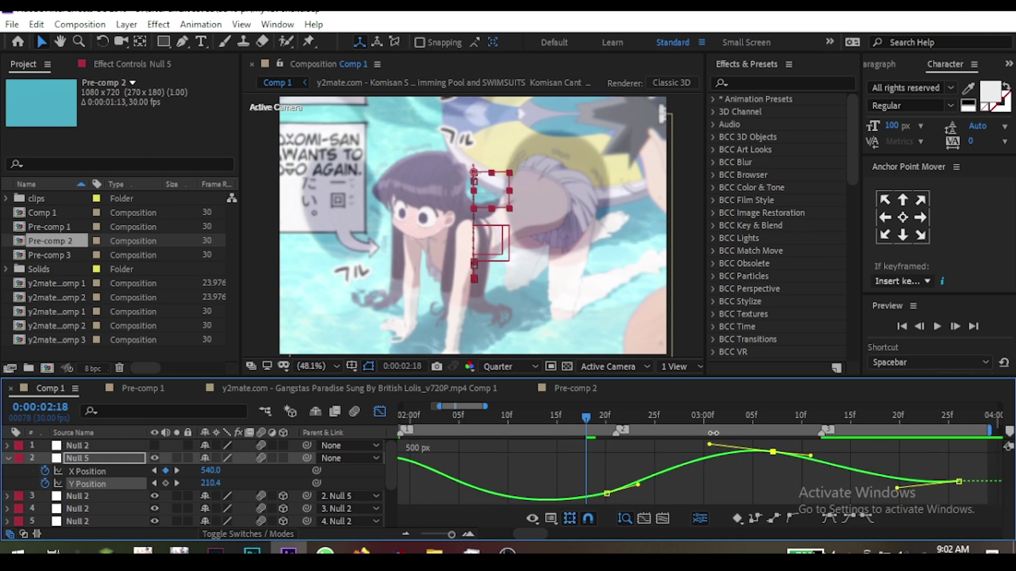
Preview the transition from the first shot into the second shot
{"action": "key", "text": "minus"}
{"action": "key", "text": "minus"}
{"action": "left_click_drag", "start_coordinate": [617, 421], "coordinate": [519, 422]}
{"action": "key", "text": "space"}
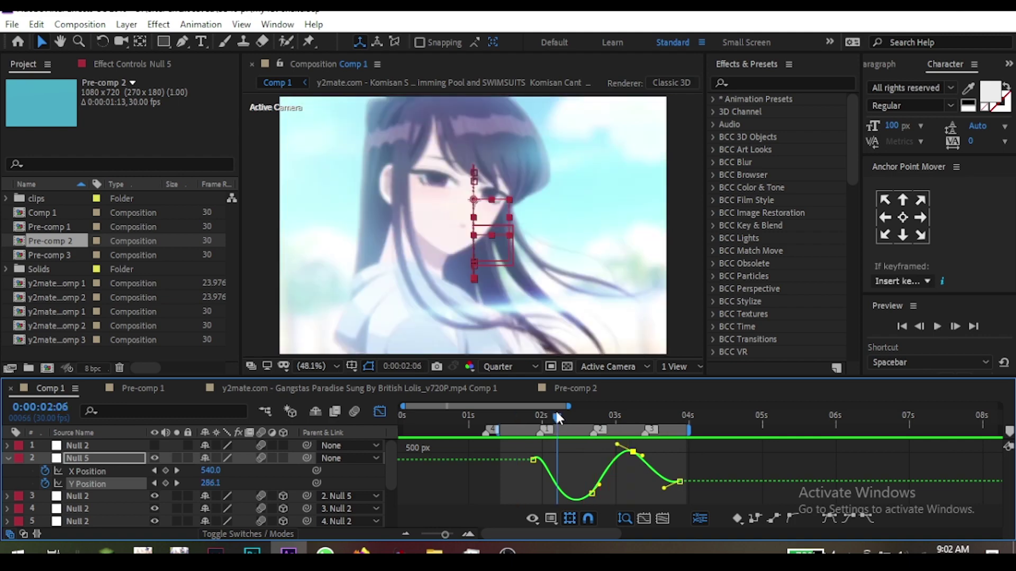
{"action": "key", "text": "space"}
Fine-tune the first Y Position keyframe's outgoing handle and the second keyframe's handles, checking the motion around 0:00:02:05
{"action": "key", "text": "equal"}
{"action": "key", "text": "equal"}
{"action": "left_click_drag", "start_coordinate": [554, 444], "coordinate": [496, 469]}
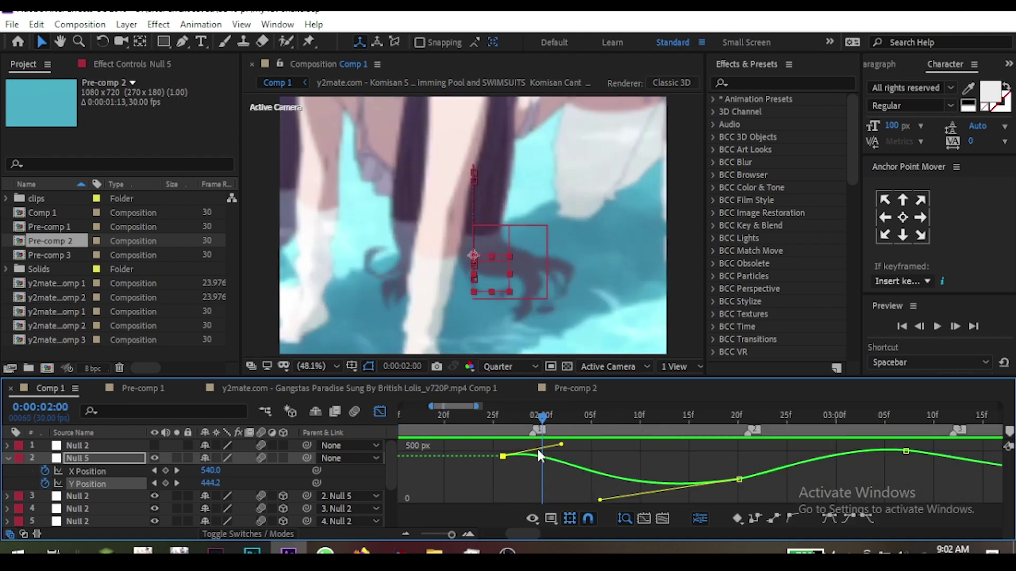
{"action": "left_click_drag", "start_coordinate": [542, 419], "coordinate": [588, 430]}
{"action": "key", "text": "space"}
{"action": "key", "text": "minus"}
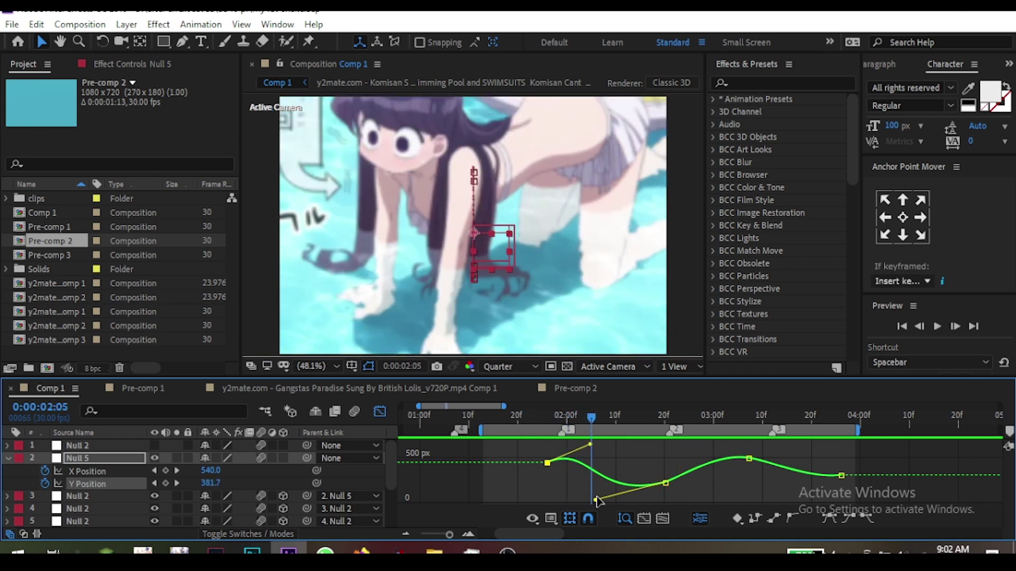
{"action": "key", "text": "space"}
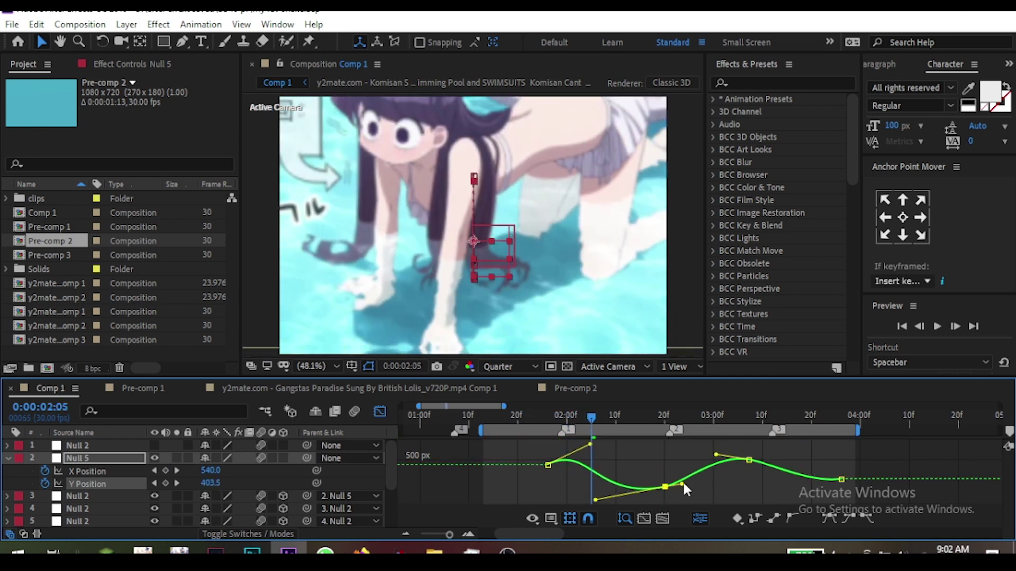
Raise the second Y Position keyframe's outgoing handle slightly, previewing the shot before and after the adjustment
{"action": "key", "text": "space"}
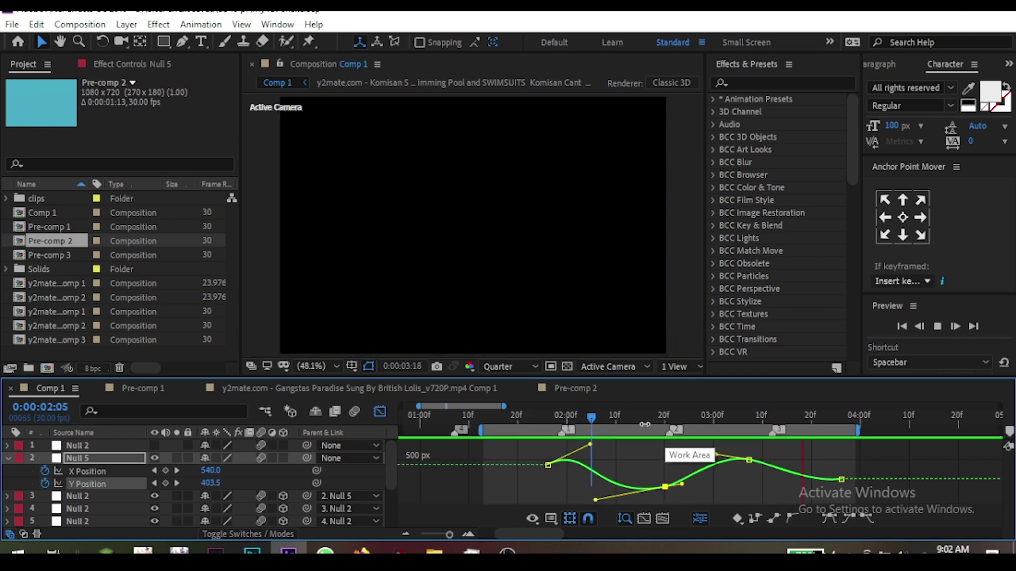
{"action": "left_click", "coordinate": [601, 416]}
{"action": "left_click_drag", "start_coordinate": [612, 418], "coordinate": [664, 445]}
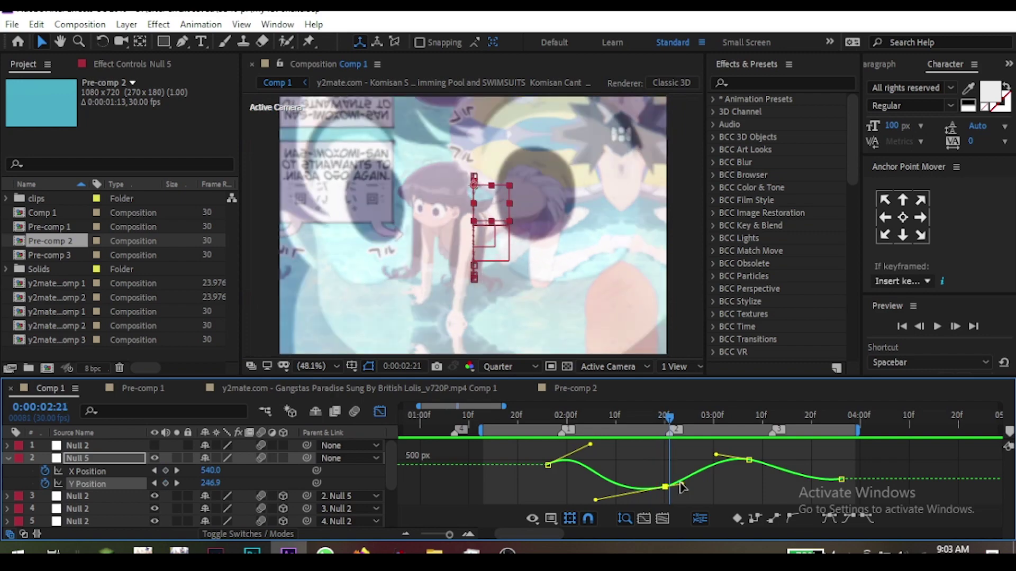
{"action": "left_click_drag", "start_coordinate": [682, 479], "coordinate": [682, 481]}
{"action": "key", "text": "space"}
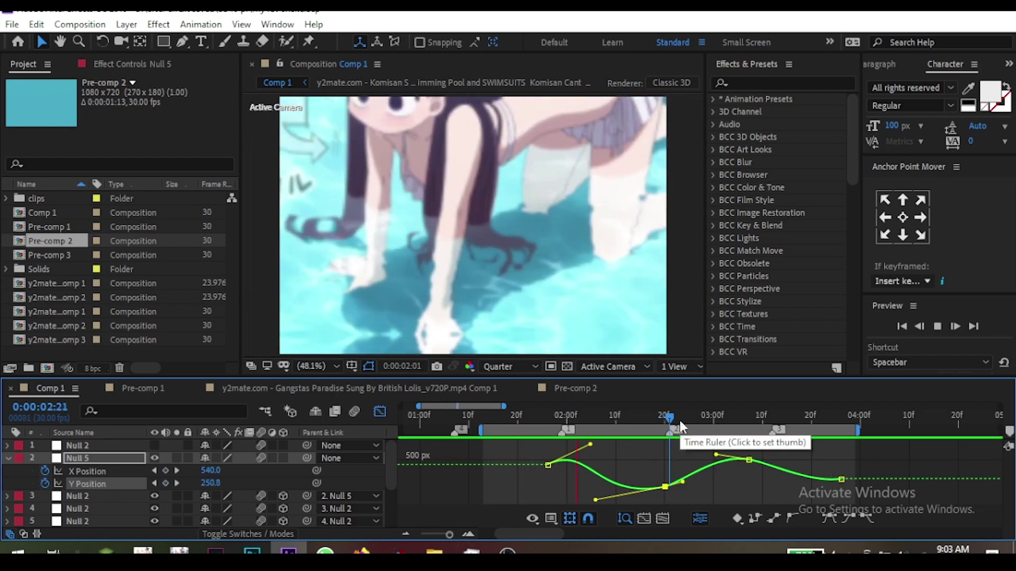
{"action": "left_click", "coordinate": [563, 417]}
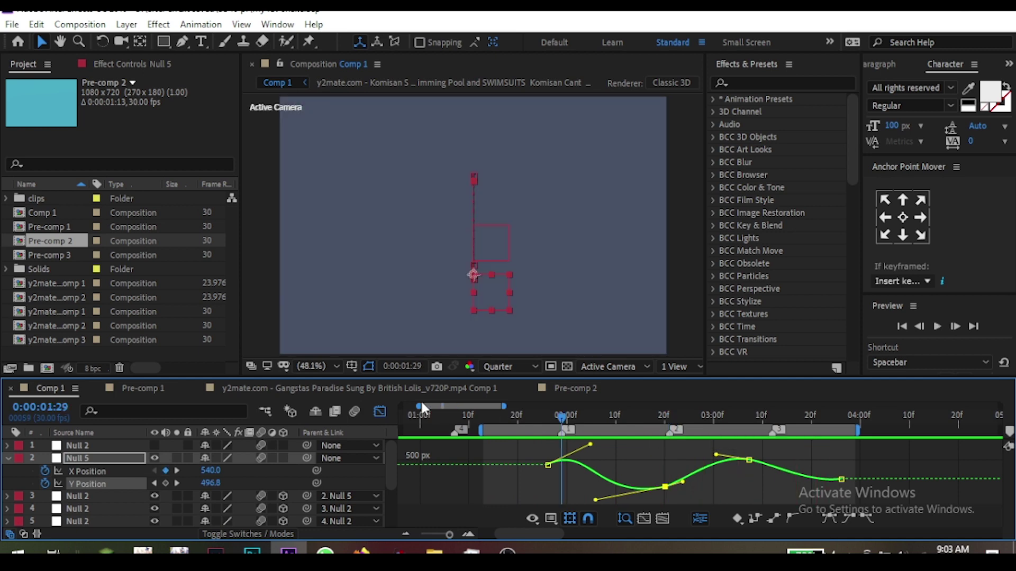
Alternate Null 5's X Position keyframe values, with 442 at 0:00:01:29 and 657 at 0:00:03:10, and apply Easy Ease to all four
{"action": "left_click", "coordinate": [379, 412]}
{"action": "left_click_drag", "start_coordinate": [492, 428], "coordinate": [561, 429]}
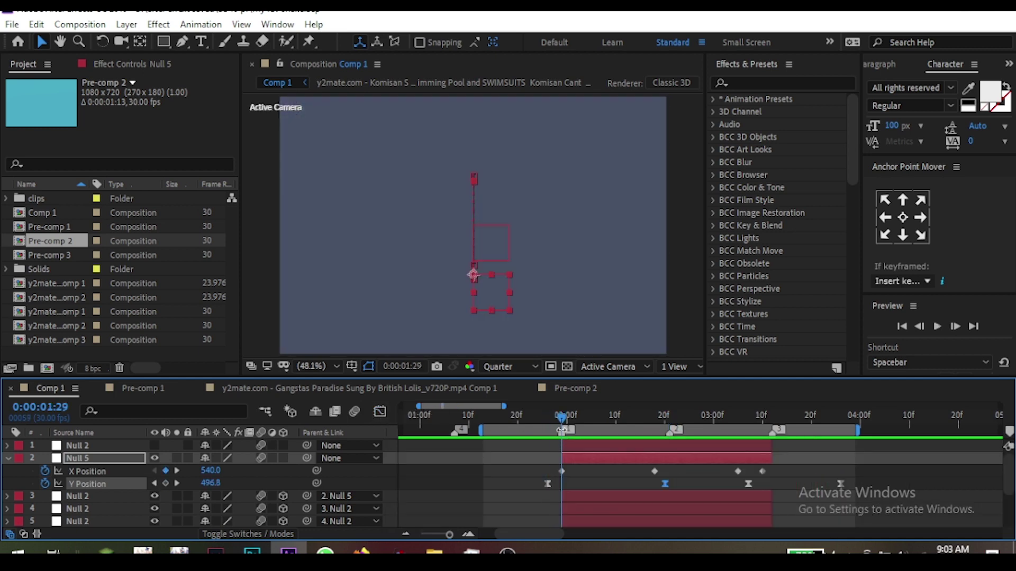
{"action": "left_click_drag", "start_coordinate": [217, 470], "coordinate": [147, 472]}
{"action": "left_click_drag", "start_coordinate": [568, 420], "coordinate": [656, 446]}
{"action": "left_click_drag", "start_coordinate": [208, 470], "coordinate": [294, 470]}
{"action": "left_click", "coordinate": [177, 470]}
{"action": "left_click", "coordinate": [176, 471]}
{"action": "right_click", "coordinate": [136, 473]}
{"action": "left_click", "coordinate": [384, 343]}
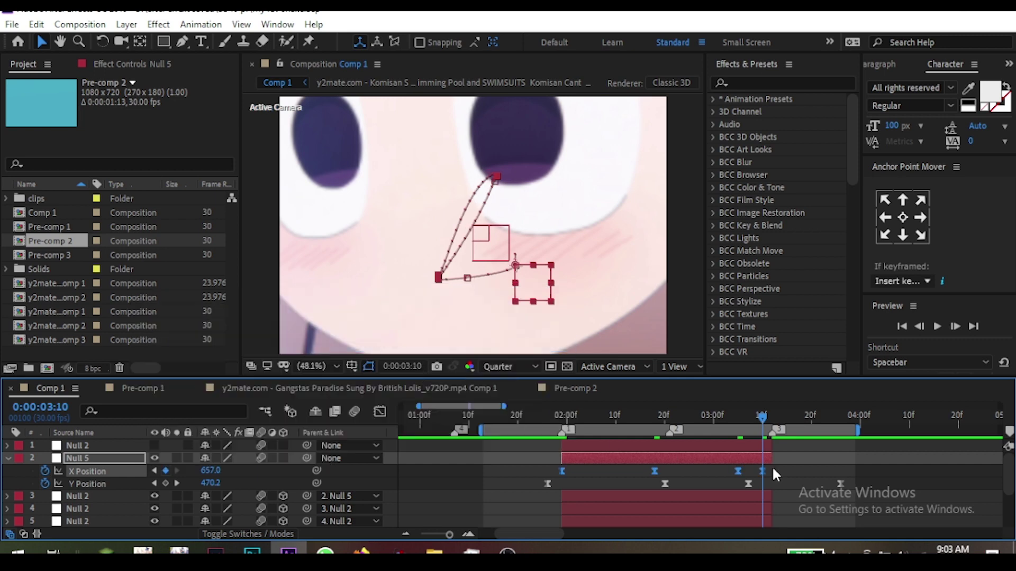
Spread out the X Position keyframes, placing the third at marker 3 and the second just past marker 2
{"action": "mouse_move", "coordinate": [762, 471]}
{"action": "left_mouse_down"}
{"action": "mouse_move", "coordinate": [870, 471]}
{"action": "mouse_move", "coordinate": [772, 472]}
{"action": "left_mouse_up"}
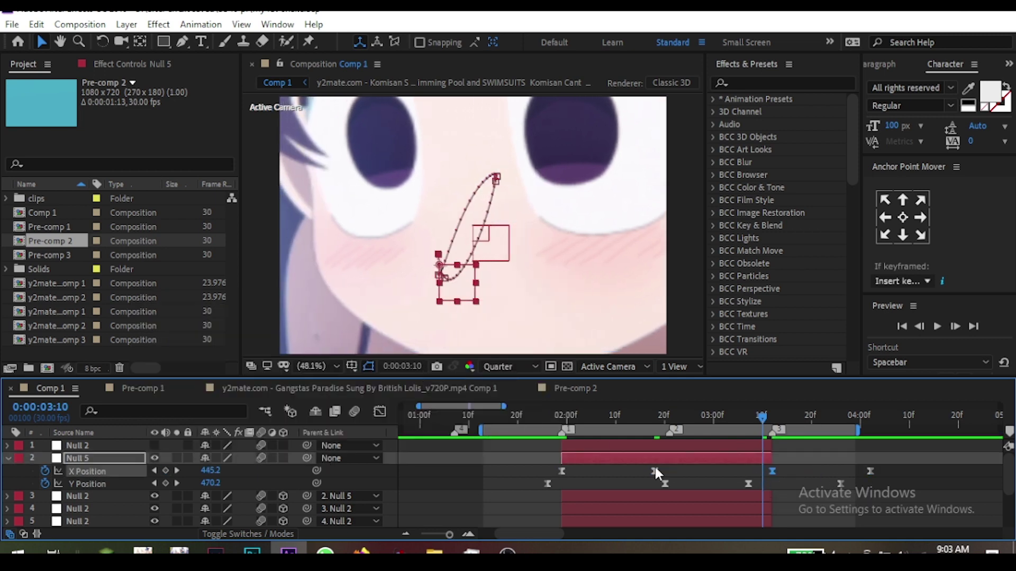
{"action": "left_click_drag", "start_coordinate": [654, 470], "coordinate": [685, 479]}
{"action": "left_click", "coordinate": [625, 417]}
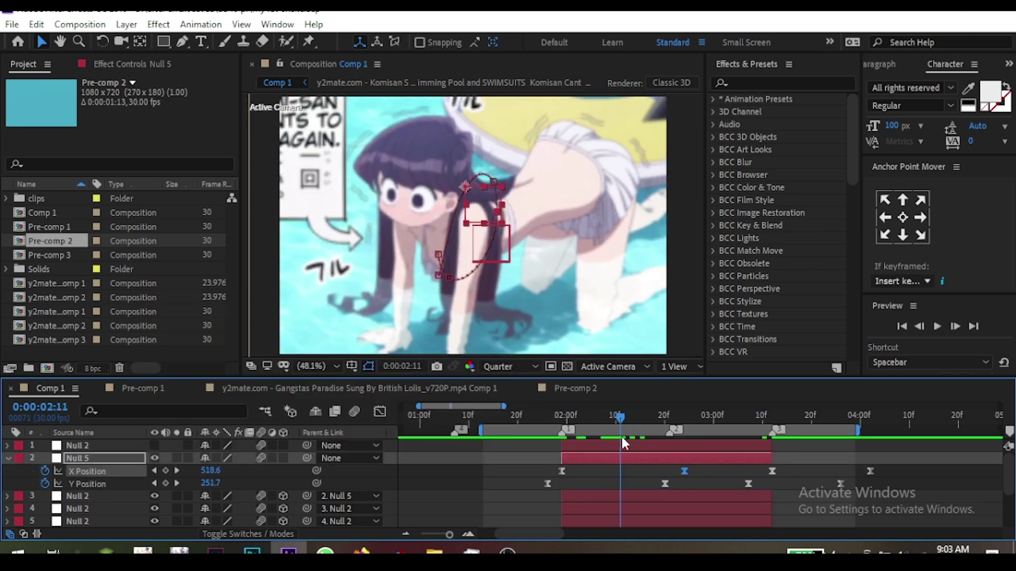
Compare the X Position curve with the shot's start and nudge the first position keyframes slightly before 0:00:01:29
{"action": "key", "text": "shift+F3"}
{"action": "left_click_drag", "start_coordinate": [624, 418], "coordinate": [564, 421]}
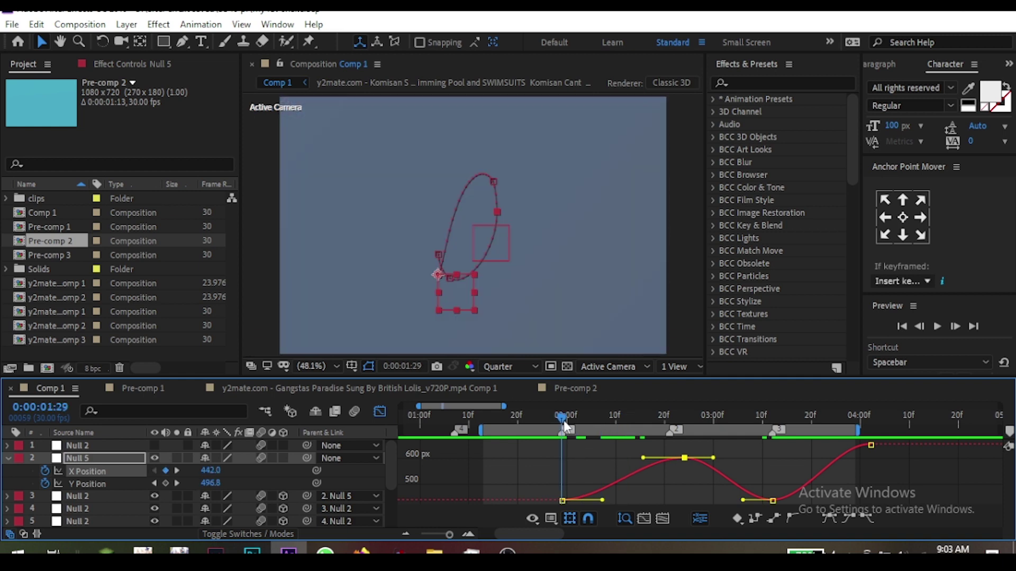
{"action": "key", "text": "shift+F3"}
{"action": "left_click_drag", "start_coordinate": [560, 472], "coordinate": [557, 470]}
{"action": "key", "text": "shift+F3"}
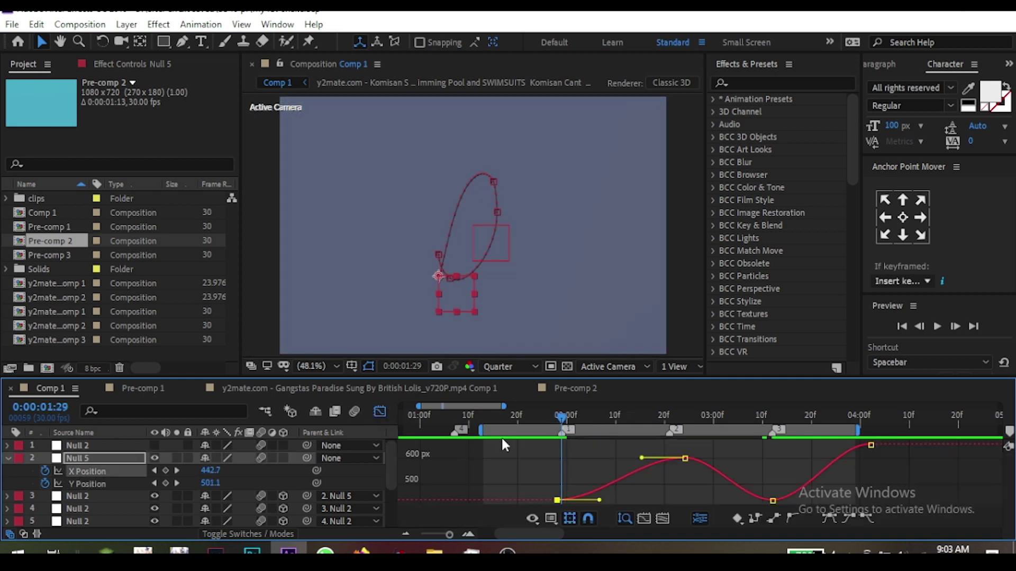
Shape the X Position curve in the Graph Editor by extending and tilting the handles of all four keyframes into rounded overshoots
{"action": "left_click_drag", "start_coordinate": [579, 418], "coordinate": [611, 421]}
{"action": "left_click_drag", "start_coordinate": [599, 500], "coordinate": [610, 509]}
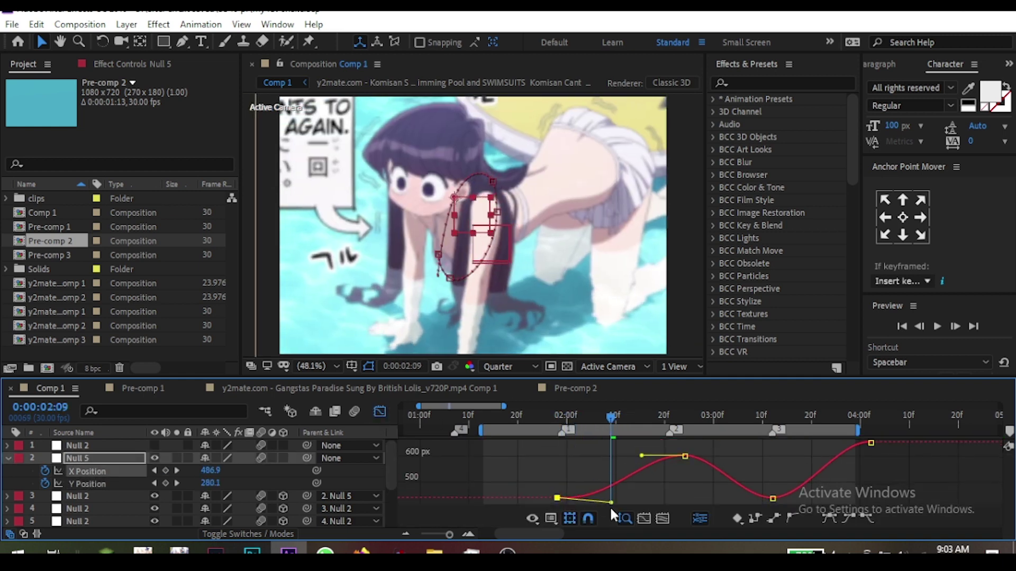
{"action": "left_click_drag", "start_coordinate": [642, 456], "coordinate": [704, 420]}
{"action": "left_click_drag", "start_coordinate": [714, 456], "coordinate": [737, 500]}
{"action": "left_click_drag", "start_coordinate": [796, 484], "coordinate": [794, 479]}
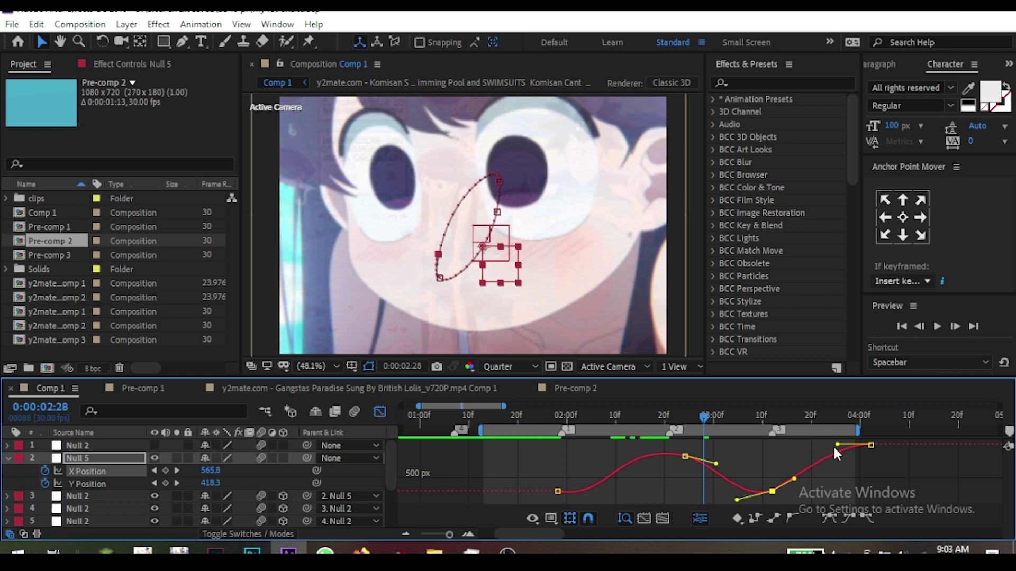
{"action": "left_click_drag", "start_coordinate": [837, 444], "coordinate": [836, 437]}
Preview the X Position motion, including from 0:00:01:20 through the transition into the second shot
{"action": "key", "text": "space"}
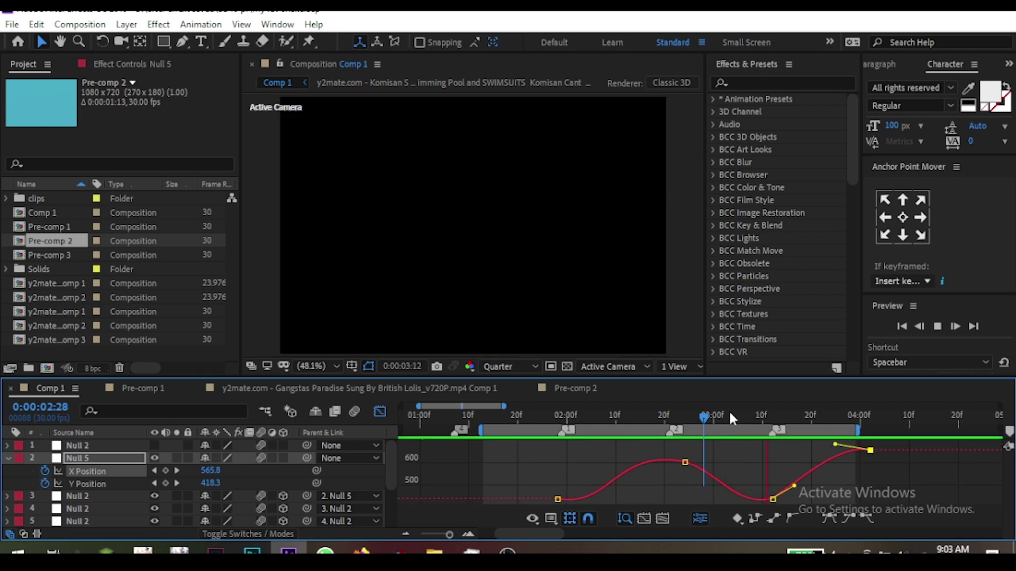
{"action": "left_click", "coordinate": [517, 416]}
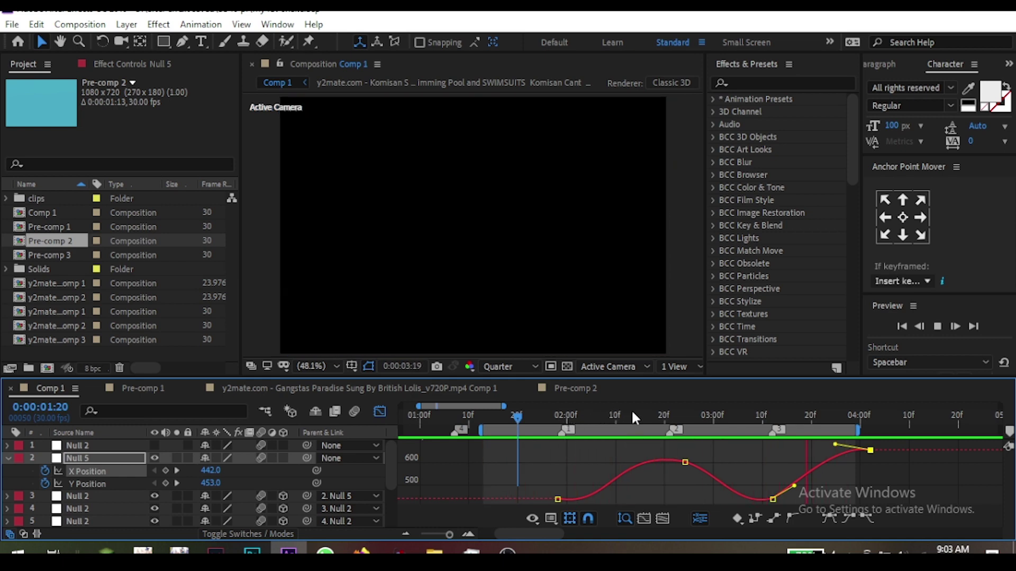
{"action": "key", "text": "space"}
{"action": "left_click", "coordinate": [662, 426]}
Refine the second X Position keyframe's handles and shorten the third's incoming handle, previewing the result
{"action": "left_click_drag", "start_coordinate": [669, 476], "coordinate": [667, 478]}
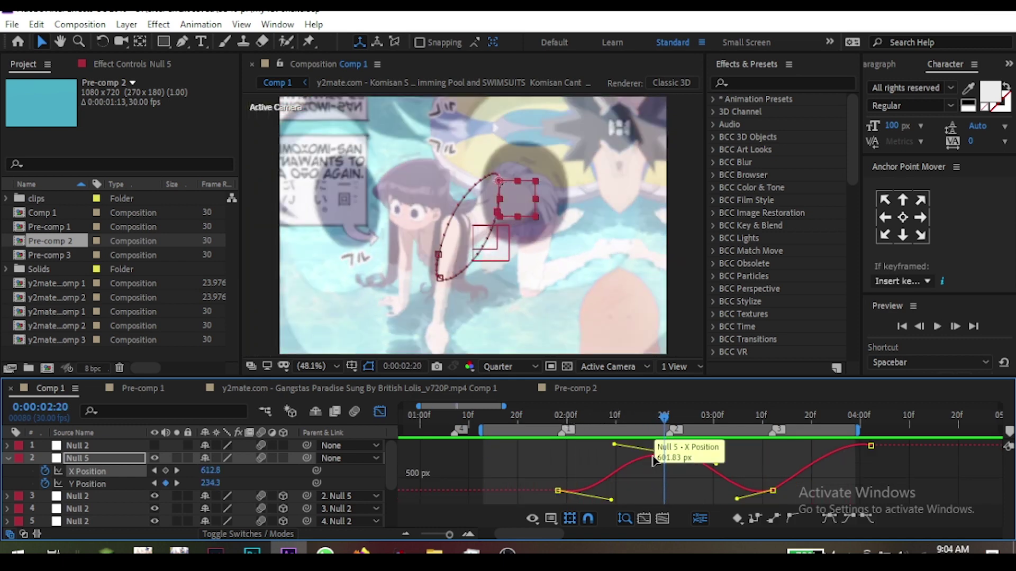
{"action": "left_click_drag", "start_coordinate": [666, 426], "coordinate": [693, 455]}
{"action": "left_click_drag", "start_coordinate": [736, 500], "coordinate": [745, 495]}
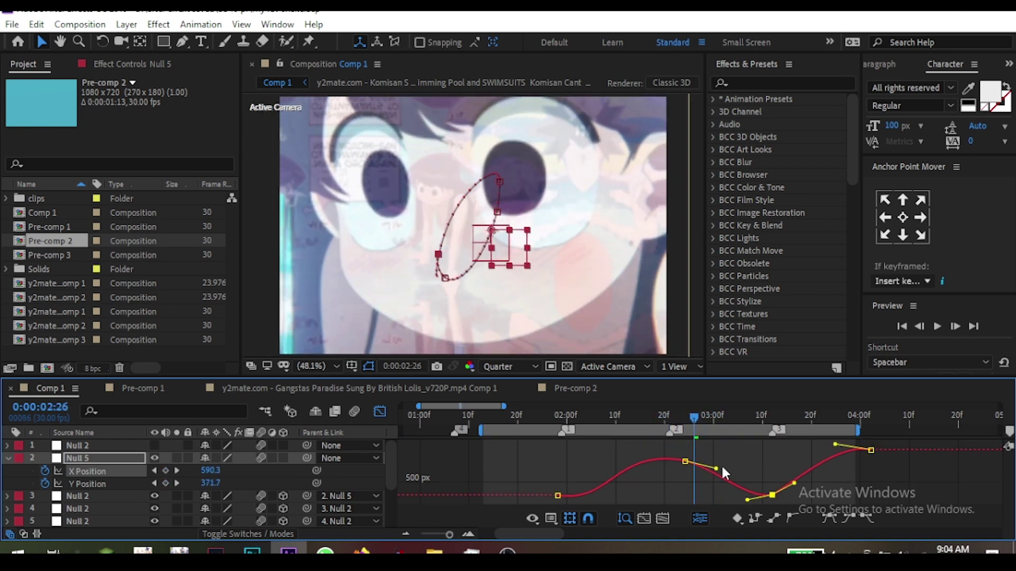
{"action": "key", "text": "space"}
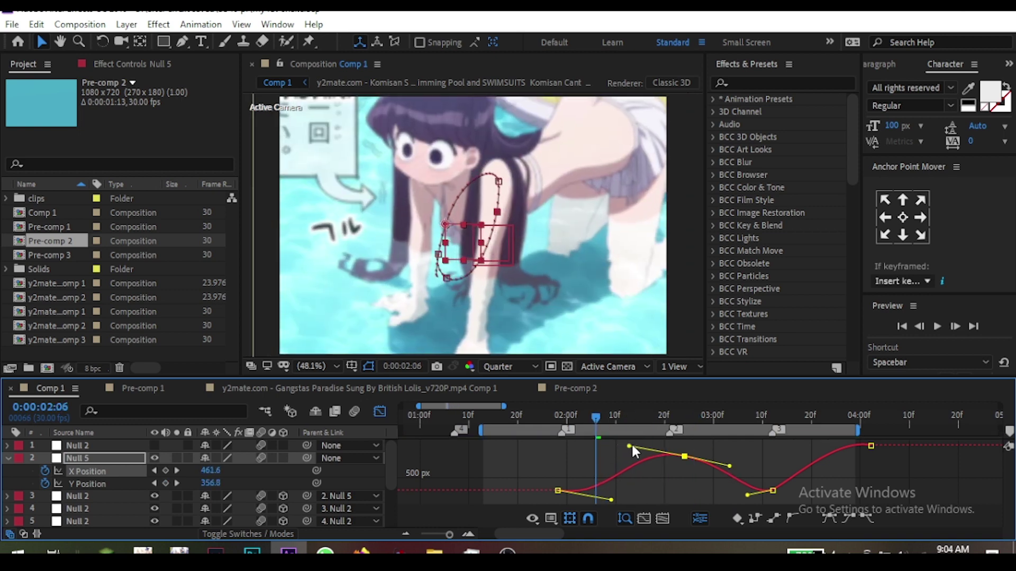
{"action": "left_click_drag", "start_coordinate": [632, 446], "coordinate": [632, 445]}
{"action": "key", "text": "space"}
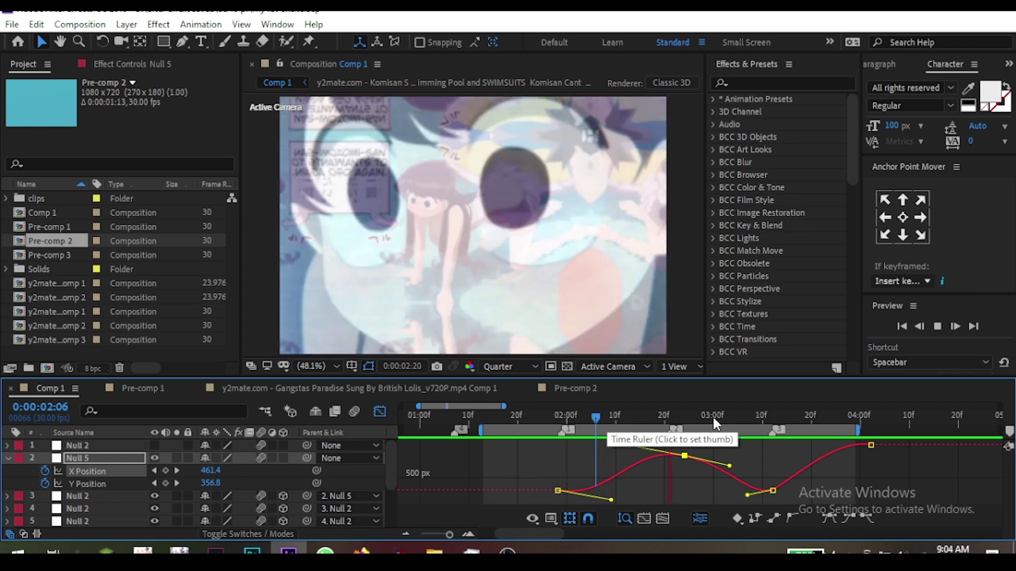
{"action": "left_click", "coordinate": [576, 417]}
{"action": "left_click", "coordinate": [379, 412]}
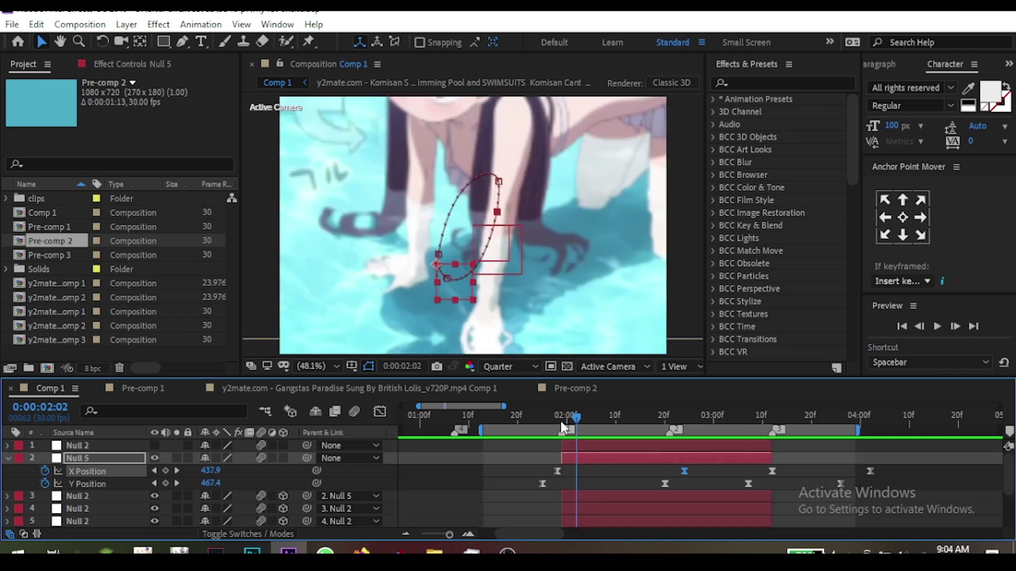
{"action": "key", "text": "space"}
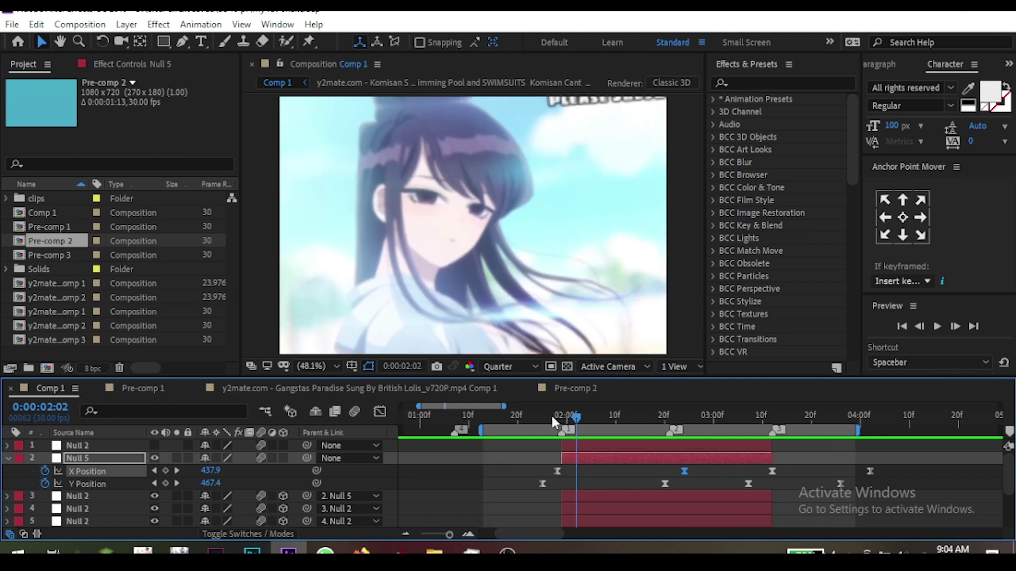
Keyframe Null 5's Rotation at -7° on 0:00:01:26 and 6° on 0:00:02:07
{"action": "left_click", "coordinate": [546, 417]}
{"action": "key", "text": "r"}
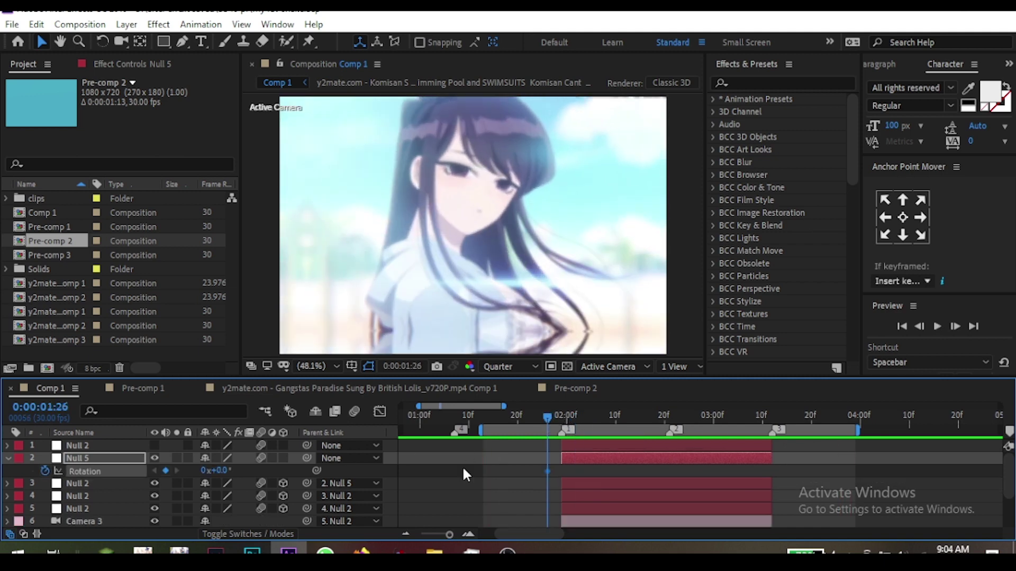
{"action": "key", "text": "u"}
{"action": "left_click_drag", "start_coordinate": [561, 418], "coordinate": [600, 421]}
{"action": "type", "text": "60"}
{"action": "key", "text": "Return"}
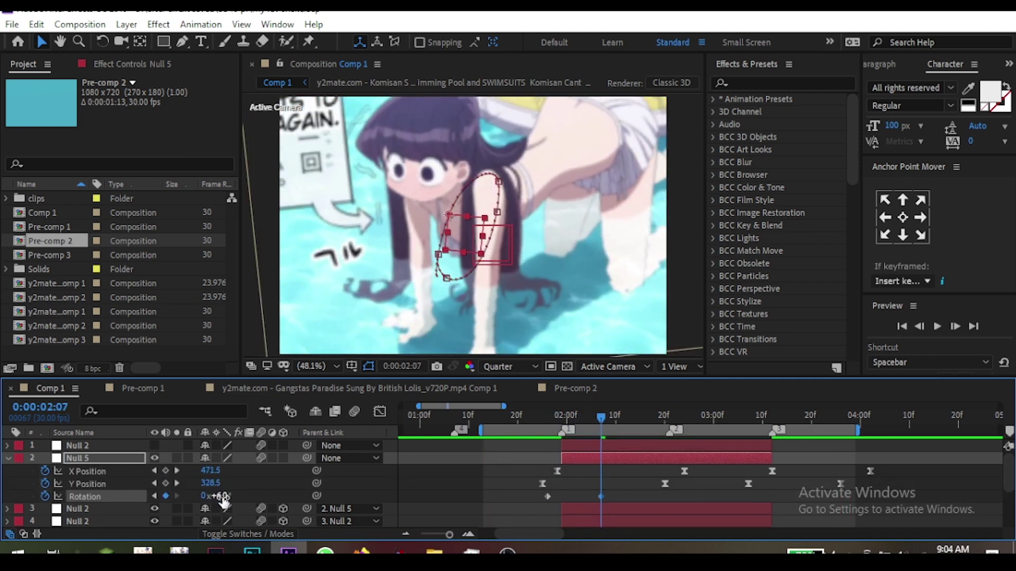
{"action": "left_click", "coordinate": [154, 496]}
{"action": "key", "text": "Return"}
{"action": "left_click", "coordinate": [225, 498]}
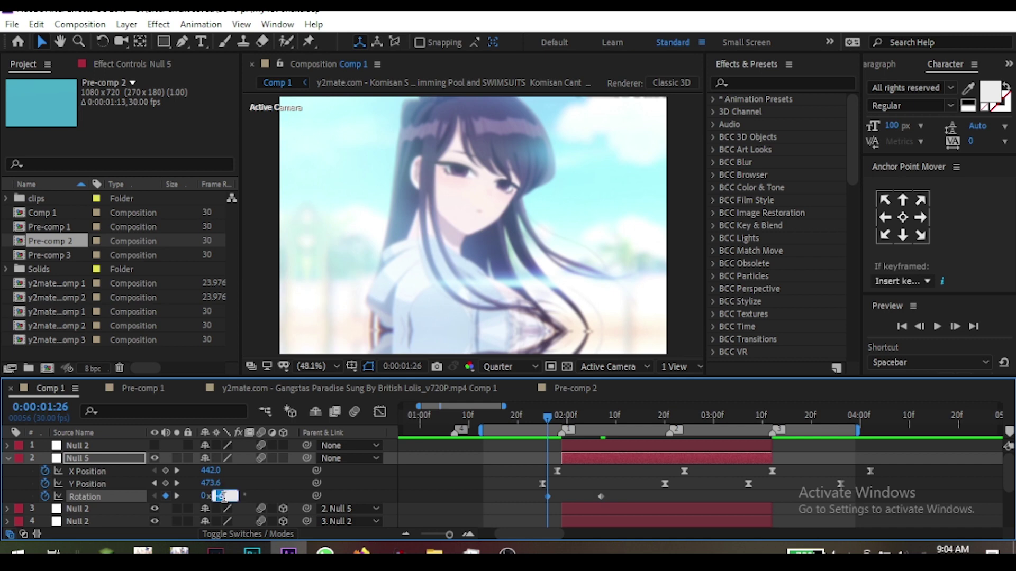
{"action": "key", "text": "Return"}
Add a Rotation keyframe of -6° near 0:00:02:29 and paste copies of the last two Rotation keyframes from about 0:00:03:20
{"action": "left_click_drag", "start_coordinate": [548, 418], "coordinate": [709, 486]}
{"action": "left_click", "coordinate": [223, 496]}
{"action": "type", "text": "-6"}
{"action": "key", "text": "Return"}
{"action": "left_click_drag", "start_coordinate": [590, 493], "coordinate": [726, 507]}
{"action": "key", "text": "ctrl+c"}
{"action": "left_click_drag", "start_coordinate": [794, 417], "coordinate": [571, 454]}
{"action": "key", "text": "ctrl+v"}
Apply Easy Ease to all Rotation keyframes and move the first one earlier, to before 0:00:01:20
{"action": "right_click", "coordinate": [137, 498]}
{"action": "mouse_move", "coordinate": [222, 473]}
{"action": "left_click", "coordinate": [391, 378]}
{"action": "left_click", "coordinate": [518, 510]}
{"action": "left_click_drag", "start_coordinate": [548, 496], "coordinate": [505, 491]}
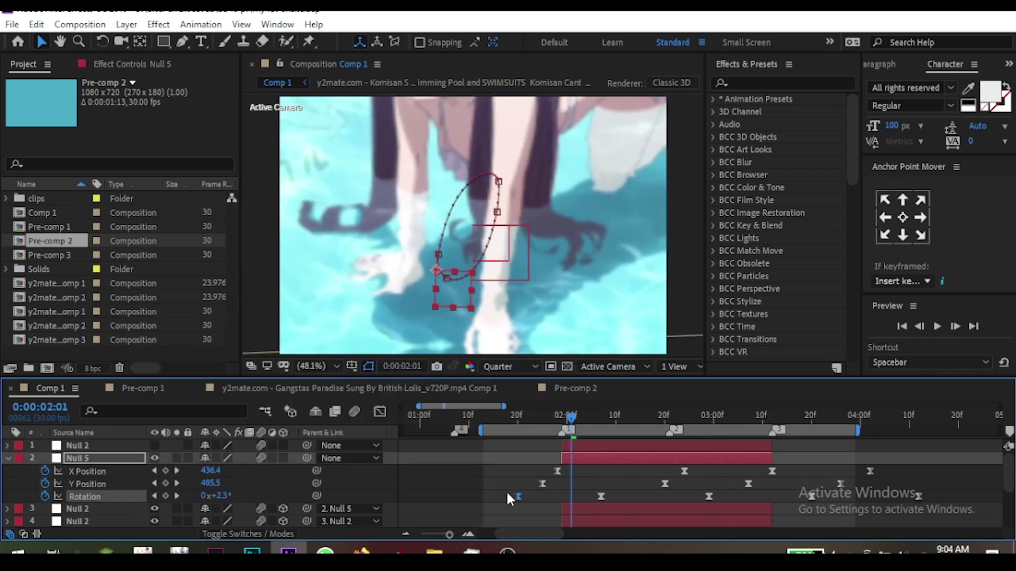
{"action": "left_click_drag", "start_coordinate": [519, 415], "coordinate": [562, 416]}
Lengthen and tilt the Rotation keyframes' handles in the Graph Editor to round the curve's peaks, and preview the swing
{"action": "left_click", "coordinate": [380, 412]}
{"action": "left_click_drag", "start_coordinate": [487, 461], "coordinate": [520, 507]}
{"action": "left_click", "coordinate": [542, 416]}
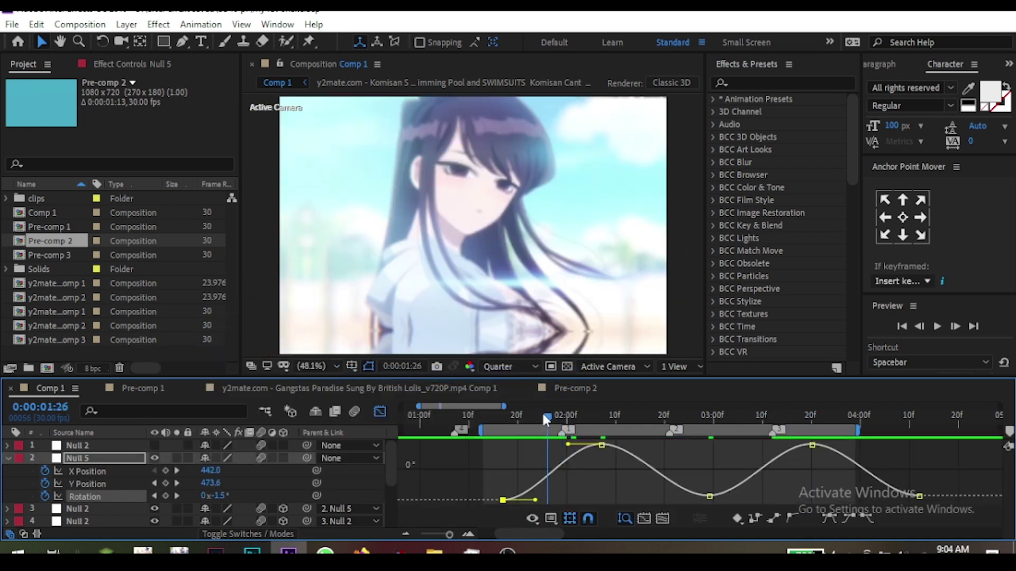
{"action": "left_click_drag", "start_coordinate": [519, 416], "coordinate": [634, 458]}
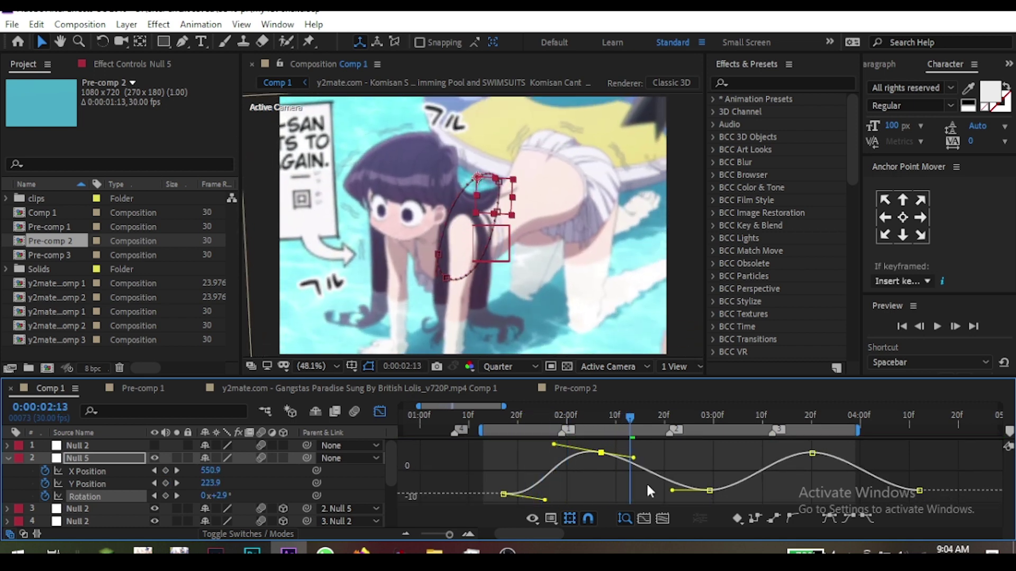
{"action": "left_click_drag", "start_coordinate": [672, 491], "coordinate": [655, 498]}
{"action": "left_click_drag", "start_coordinate": [630, 417], "coordinate": [726, 484]}
{"action": "key", "text": "space"}
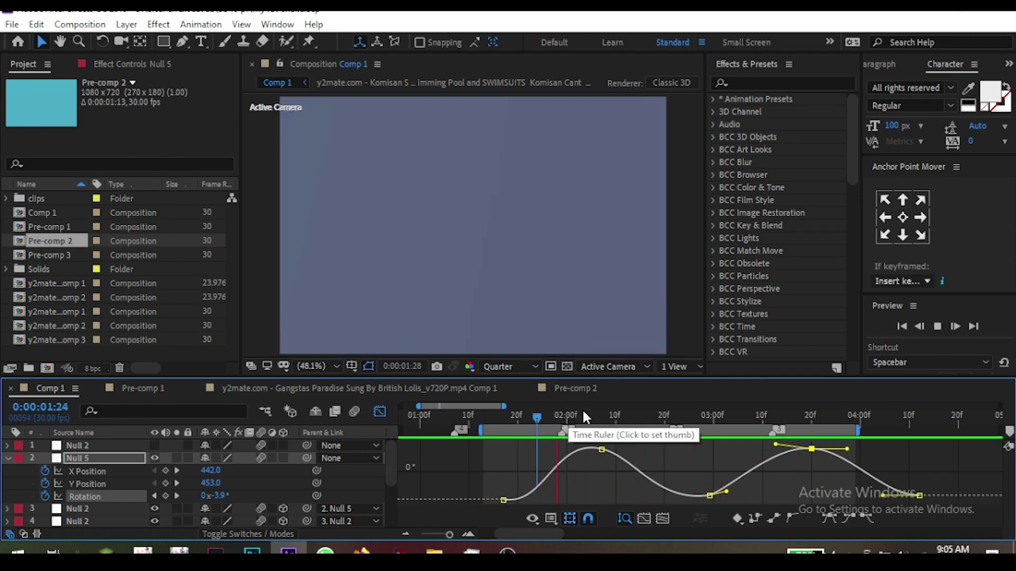
{"action": "left_click_drag", "start_coordinate": [583, 412], "coordinate": [714, 440]}
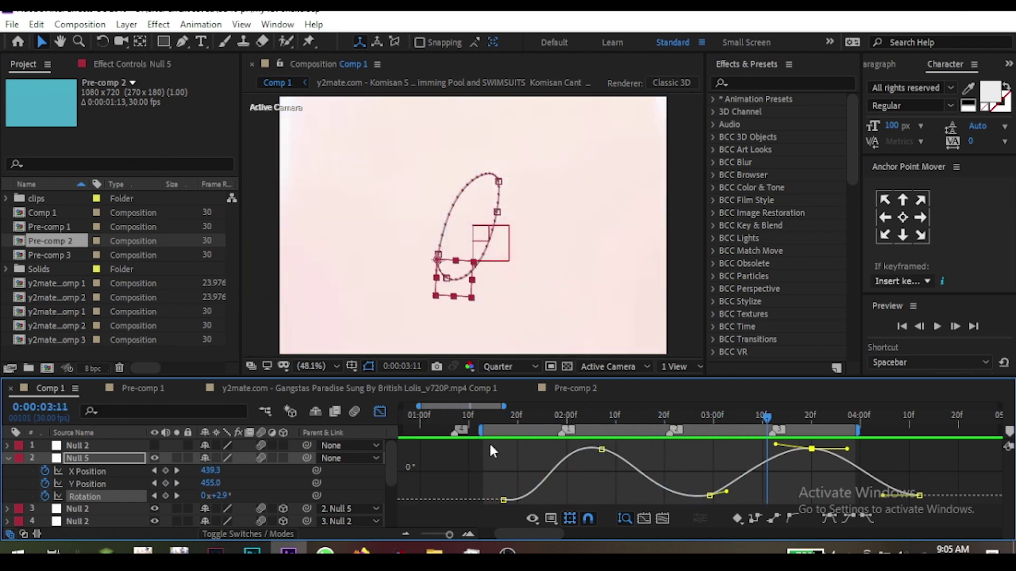
Shift all Rotation keyframes forward in time until the first sits at about 0:00:02:06, checking alignment with the shot
{"action": "left_click", "coordinate": [380, 412]}
{"action": "left_click_drag", "start_coordinate": [712, 417], "coordinate": [703, 417]}
{"action": "left_click_drag", "start_coordinate": [483, 511], "coordinate": [939, 491]}
{"action": "left_click_drag", "start_coordinate": [606, 496], "coordinate": [670, 496]}
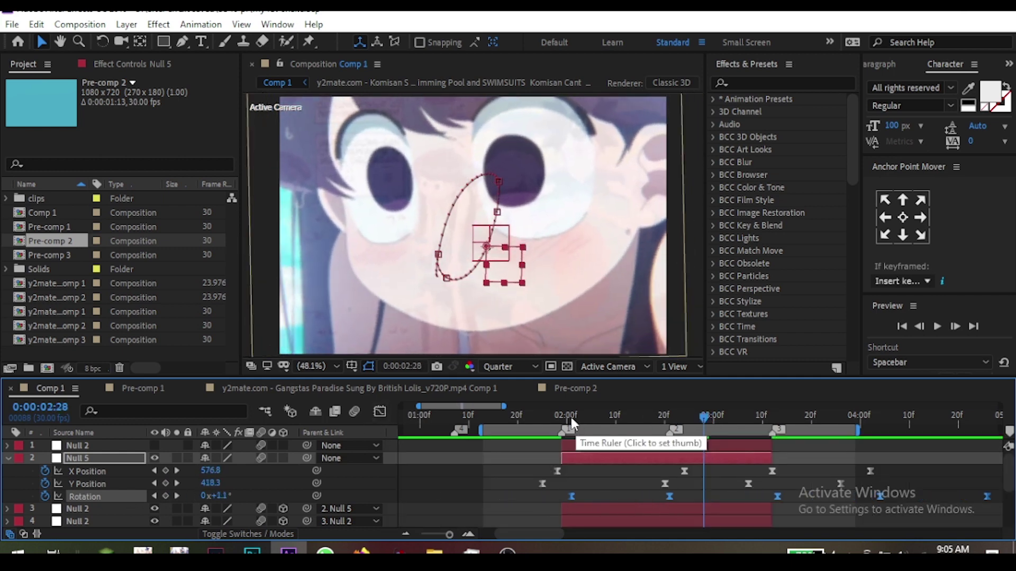
{"action": "left_click_drag", "start_coordinate": [570, 418], "coordinate": [645, 496]}
{"action": "left_click_drag", "start_coordinate": [636, 417], "coordinate": [694, 497]}
{"action": "left_click_drag", "start_coordinate": [573, 417], "coordinate": [746, 487]}
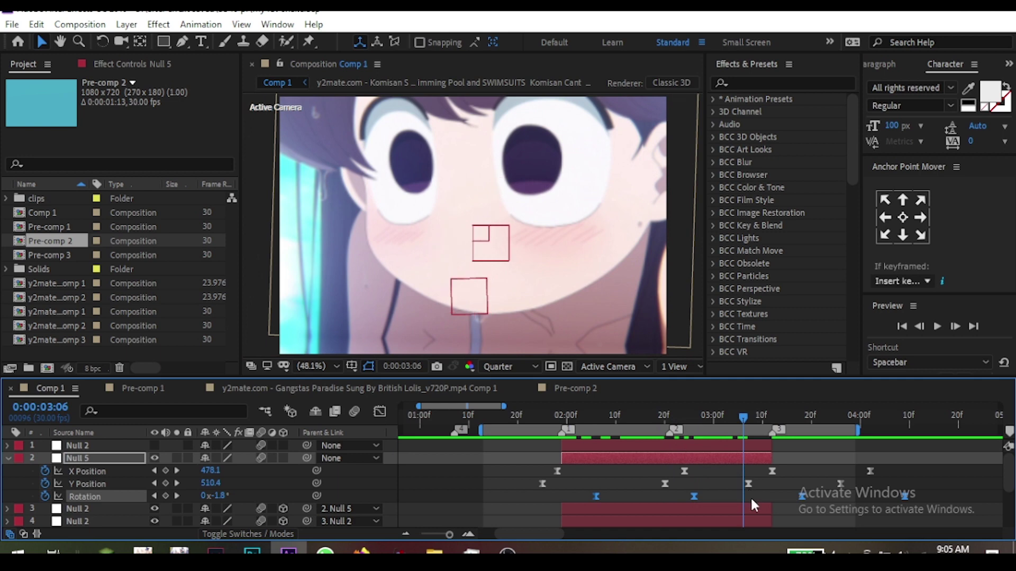
{"action": "left_click", "coordinate": [803, 497]}
Add a Rotation keyframe of 8° at 0:00:01:20, ahead of the existing Rotation keyframes
{"action": "left_click_drag", "start_coordinate": [698, 417], "coordinate": [518, 471]}
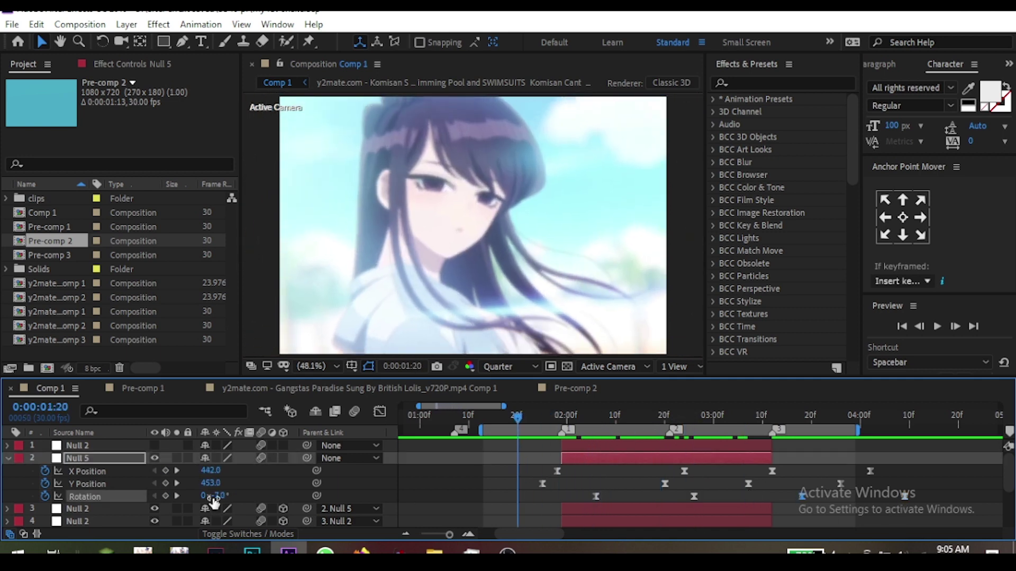
{"action": "left_click", "coordinate": [214, 497]}
{"action": "type", "text": "-"}
{"action": "type", "text": "8"}
{"action": "key", "text": "Return"}
{"action": "left_click_drag", "start_coordinate": [516, 417], "coordinate": [402, 434]}
Extend the first Rotation keyframe's outgoing handle and adjust the second's incoming handle to ease the opening swing
{"action": "left_click", "coordinate": [379, 411]}
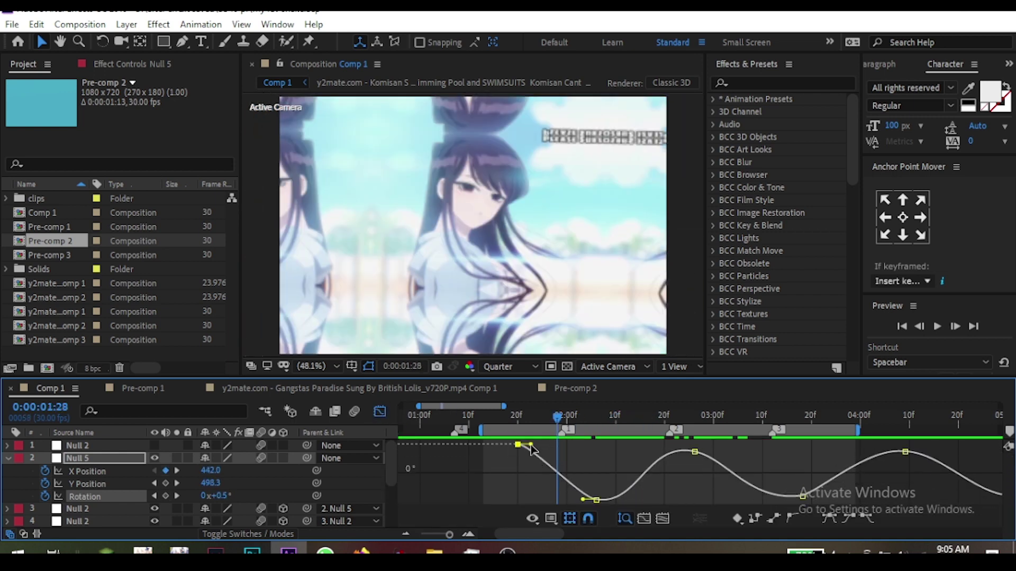
{"action": "left_click_drag", "start_coordinate": [531, 446], "coordinate": [553, 446]}
{"action": "left_click_drag", "start_coordinate": [579, 499], "coordinate": [559, 506]}
{"action": "left_click_drag", "start_coordinate": [590, 468], "coordinate": [621, 506]}
{"action": "left_click_drag", "start_coordinate": [583, 494], "coordinate": [561, 501]}
{"action": "left_click_drag", "start_coordinate": [560, 417], "coordinate": [572, 422]}
{"action": "left_click_drag", "start_coordinate": [559, 497], "coordinate": [566, 482]}
Review the Rotation curve across the shot and preview the combined movement from 0:00:01:18
{"action": "left_click", "coordinate": [533, 417]}
{"action": "left_click_drag", "start_coordinate": [531, 416], "coordinate": [778, 469]}
{"action": "left_click", "coordinate": [695, 458]}
{"action": "left_click", "coordinate": [690, 417]}
{"action": "left_click", "coordinate": [803, 491]}
{"action": "key", "text": "shift+F3"}
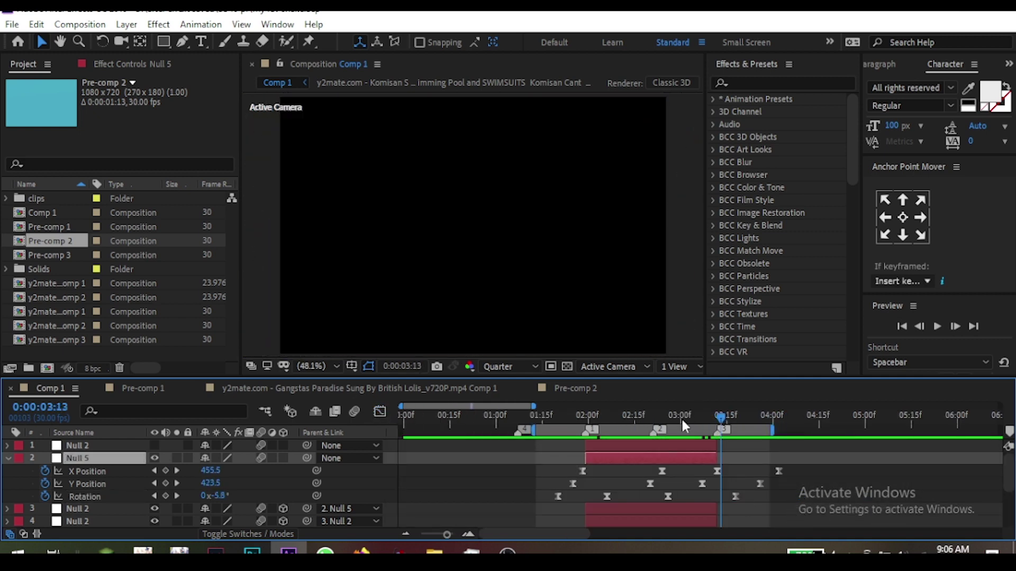
{"action": "left_click", "coordinate": [568, 416]}
{"action": "key", "text": "space"}
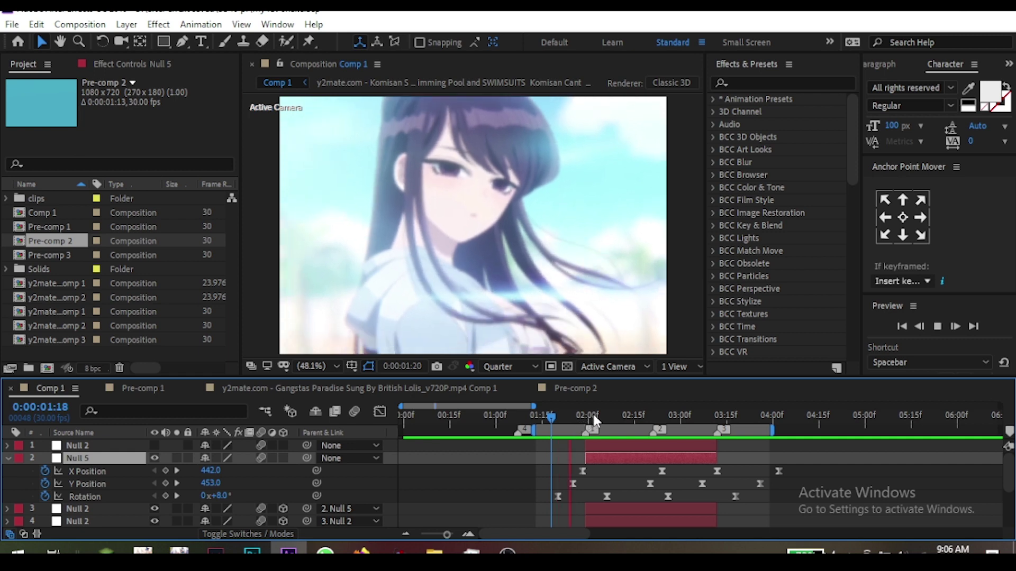
{"action": "key", "text": "space"}
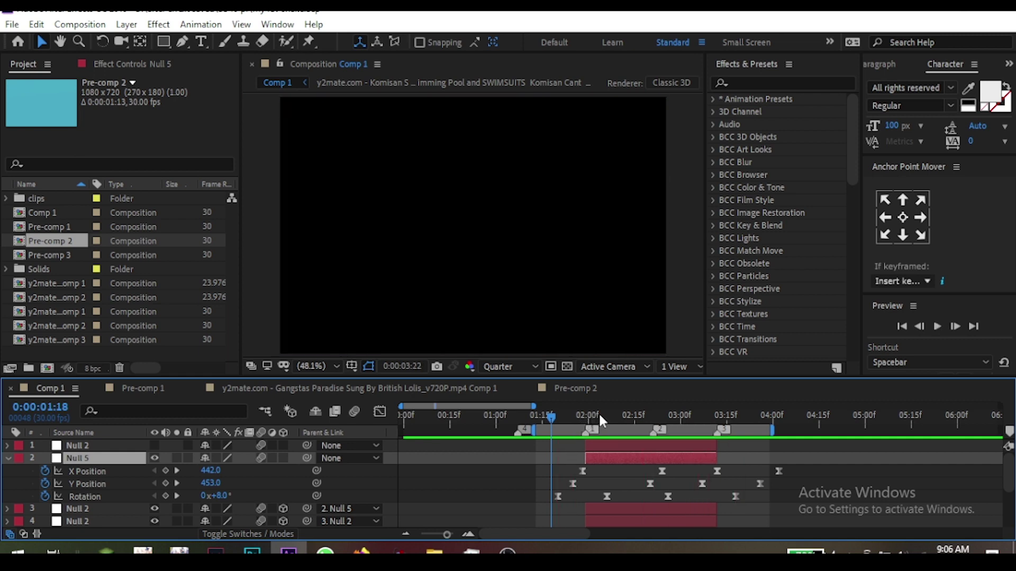
Enable motion blur for the composition and preview the animated shot from 0:00:01:18
{"action": "left_click", "coordinate": [600, 416]}
{"action": "left_click", "coordinate": [354, 412]}
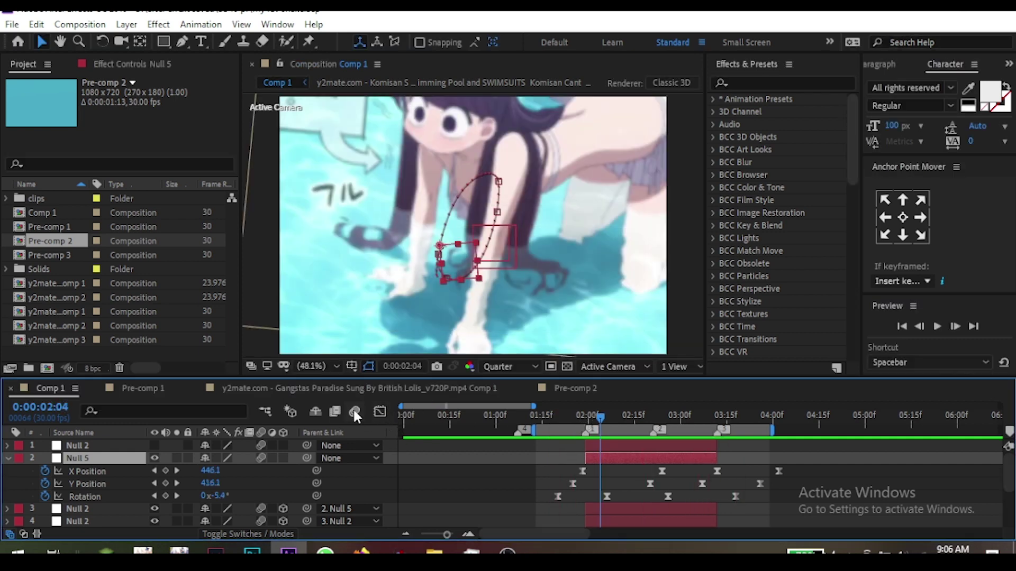
{"action": "left_click", "coordinate": [572, 417]}
{"action": "key", "text": "space"}
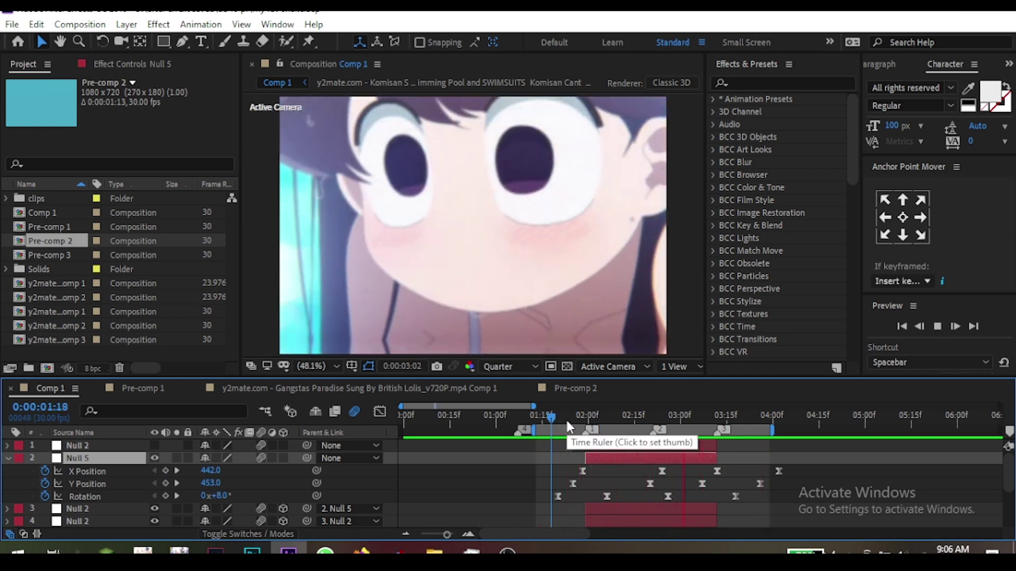
Pre-compose the shot's nulls, Camera 3 and its two clip layers, leaving Pre-comp 3 and the base video layer out
{"action": "left_click_drag", "start_coordinate": [567, 422], "coordinate": [639, 443]}
{"action": "left_click", "coordinate": [641, 447]}
{"action": "scroll", "coordinate": [635, 484], "scroll_direction": "down", "scroll_amount": 3}
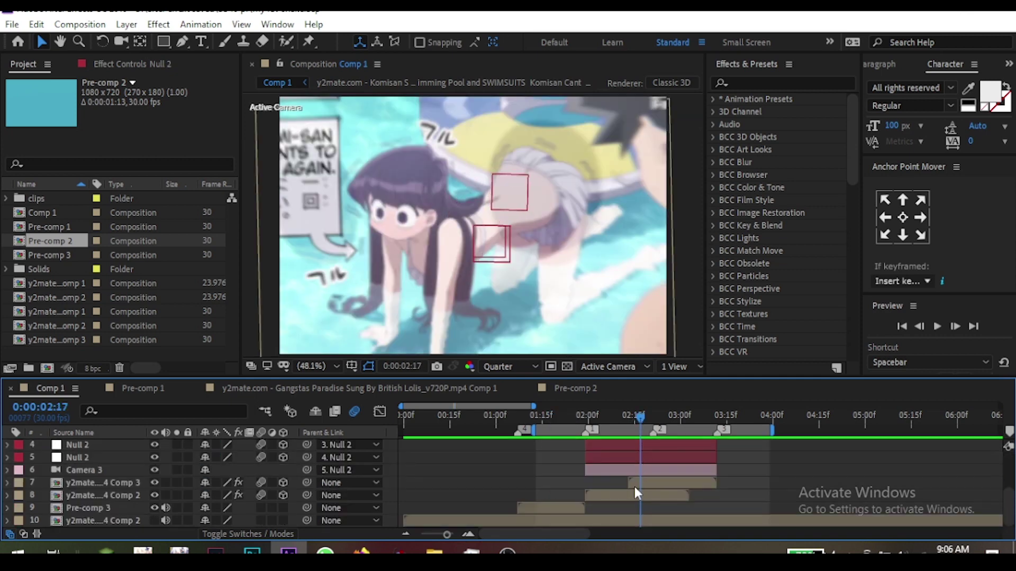
{"action": "left_click", "coordinate": [644, 495], "text": "shift"}
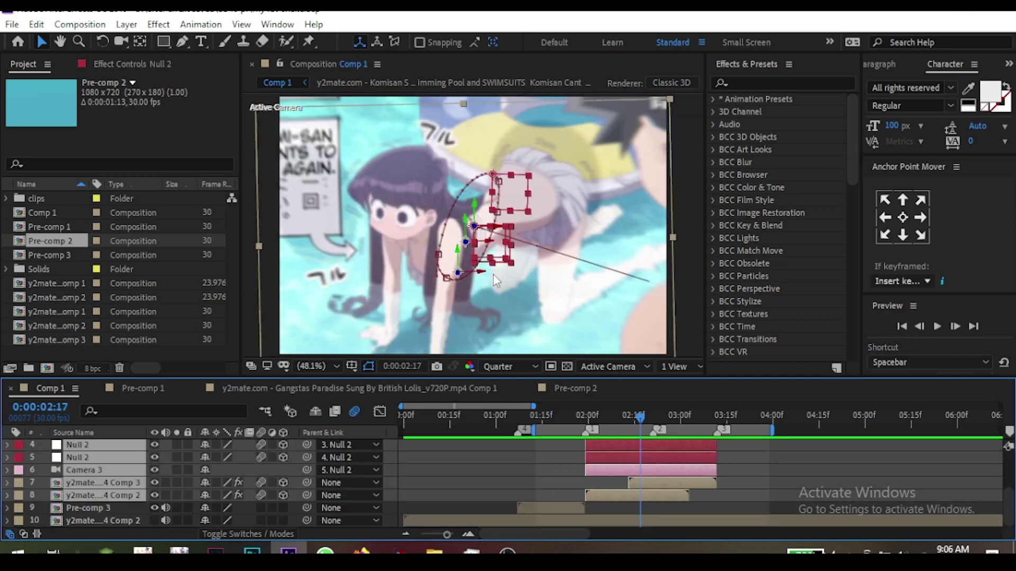
{"action": "key", "text": "ctrl+shift+c"}
{"action": "left_click", "coordinate": [634, 338]}
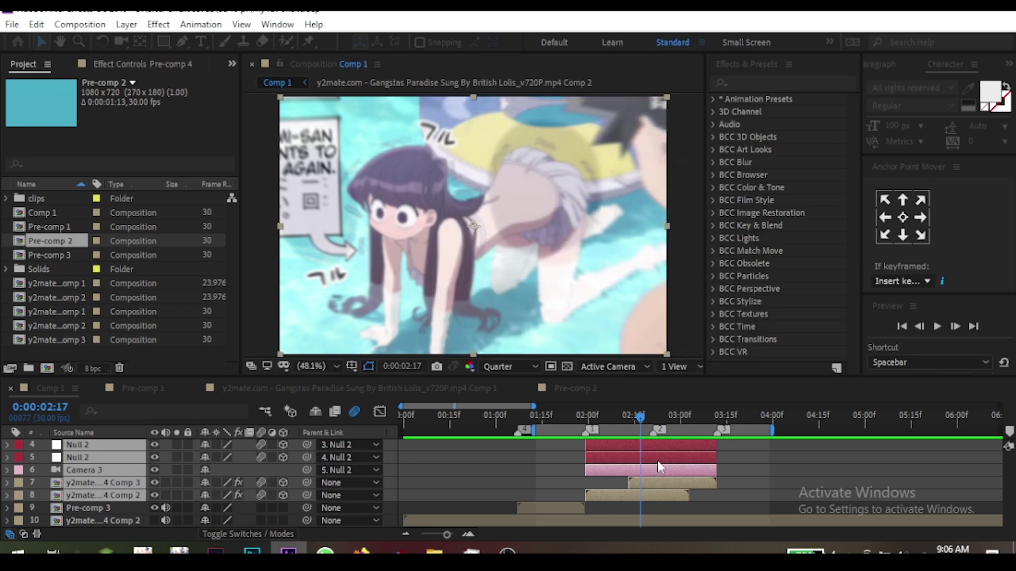
Preview the transition between the two pre-composed shots, starting from about 0:00:01:01
{"action": "left_click", "coordinate": [500, 424]}
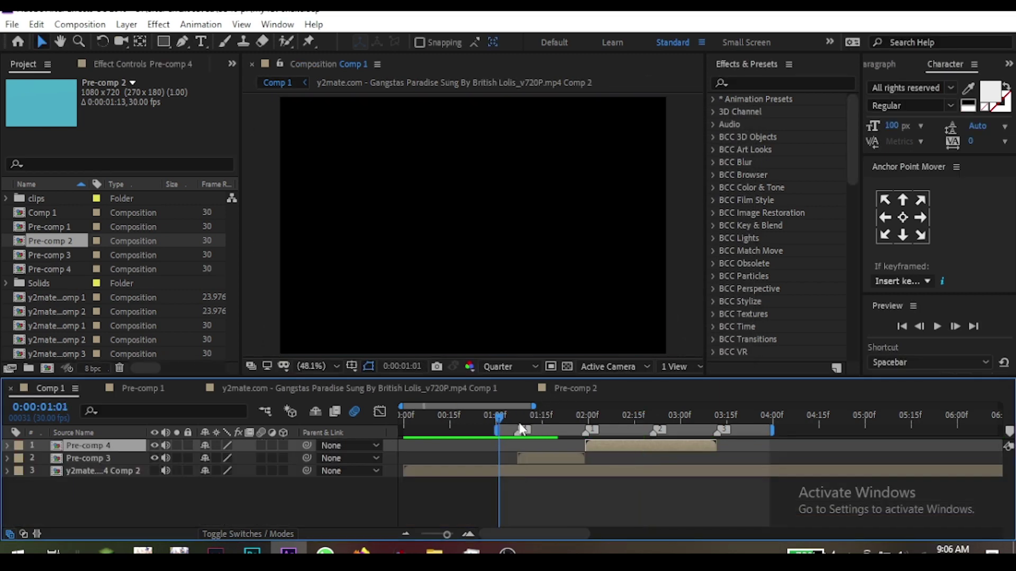
{"action": "key", "text": "space"}
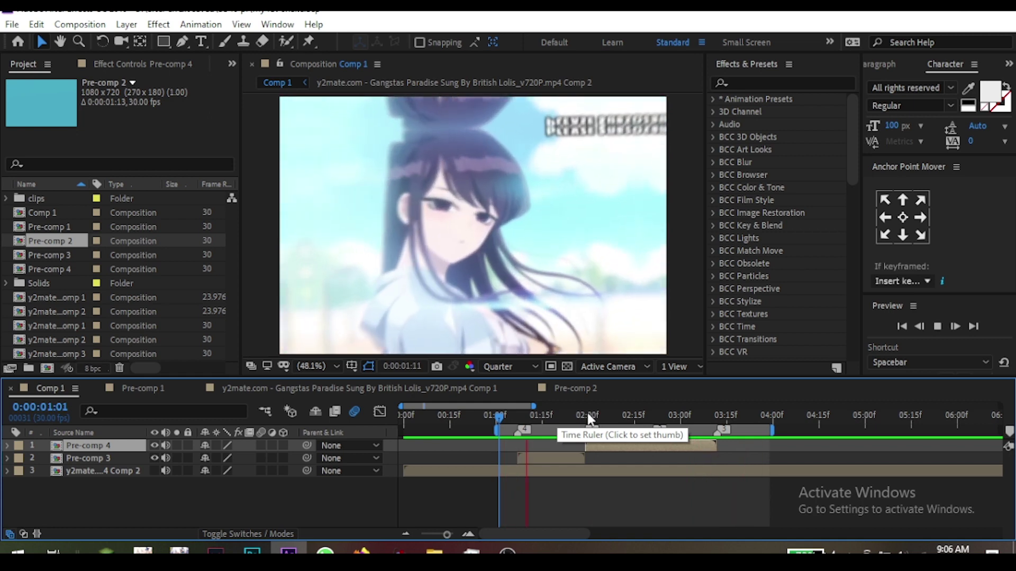
{"action": "left_click", "coordinate": [588, 416]}
{"action": "left_click", "coordinate": [504, 415]}
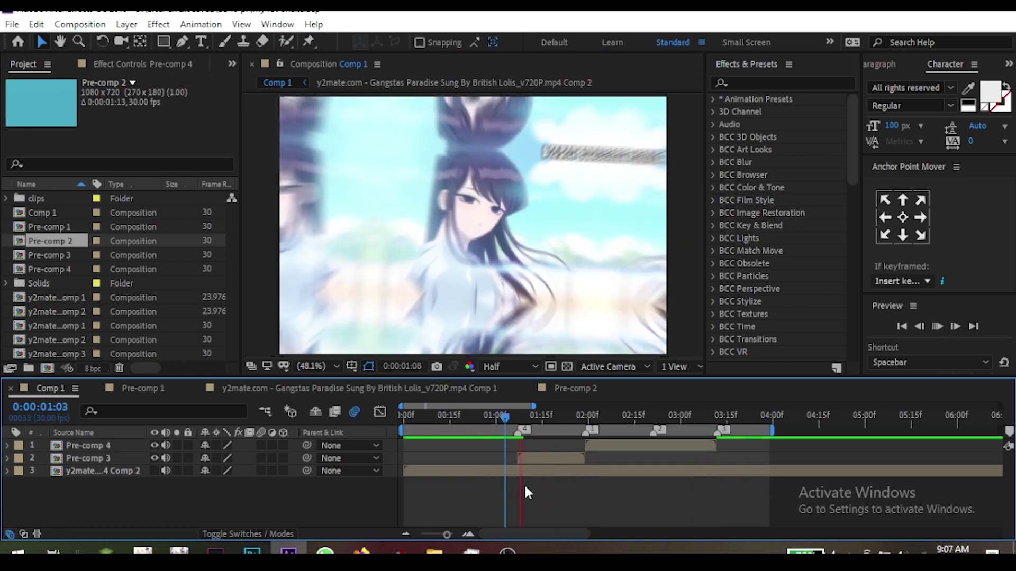
{"action": "key", "text": "space"}
Set the preview resolution to Quarter and play back both pre-composed shots from 0:00:00:26
{"action": "left_click", "coordinate": [509, 367]}
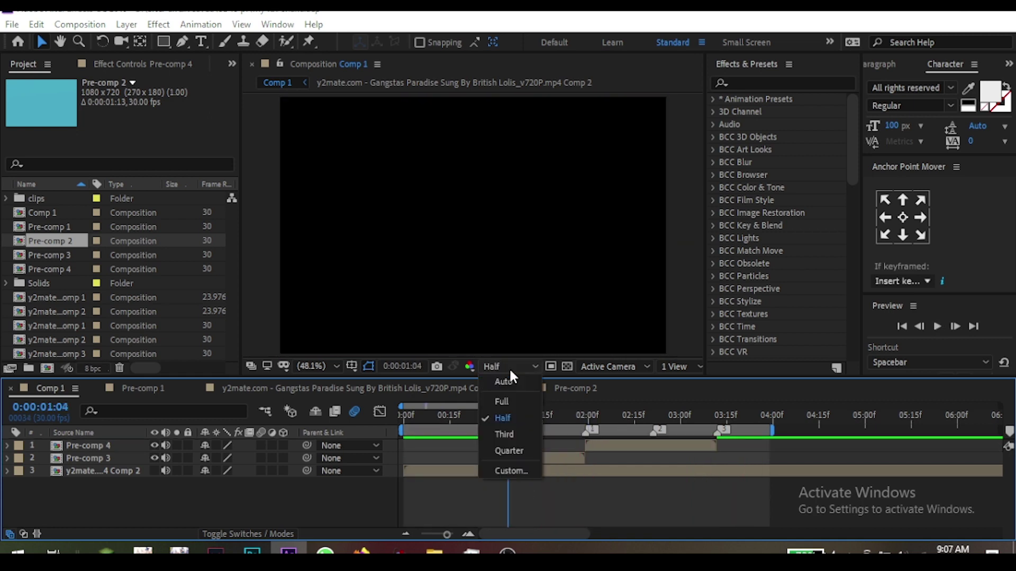
{"action": "left_click", "coordinate": [507, 450]}
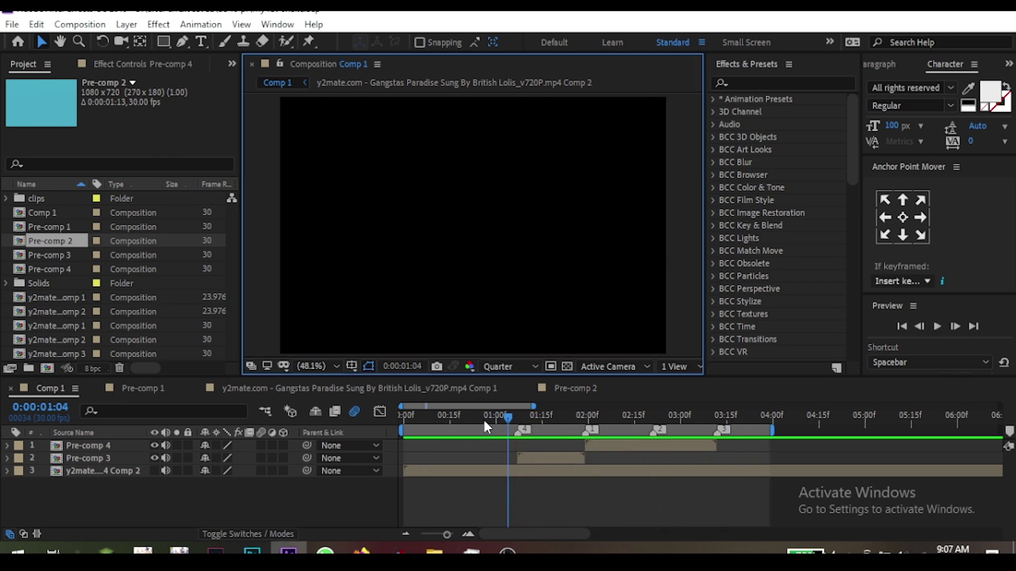
{"action": "left_click", "coordinate": [484, 418]}
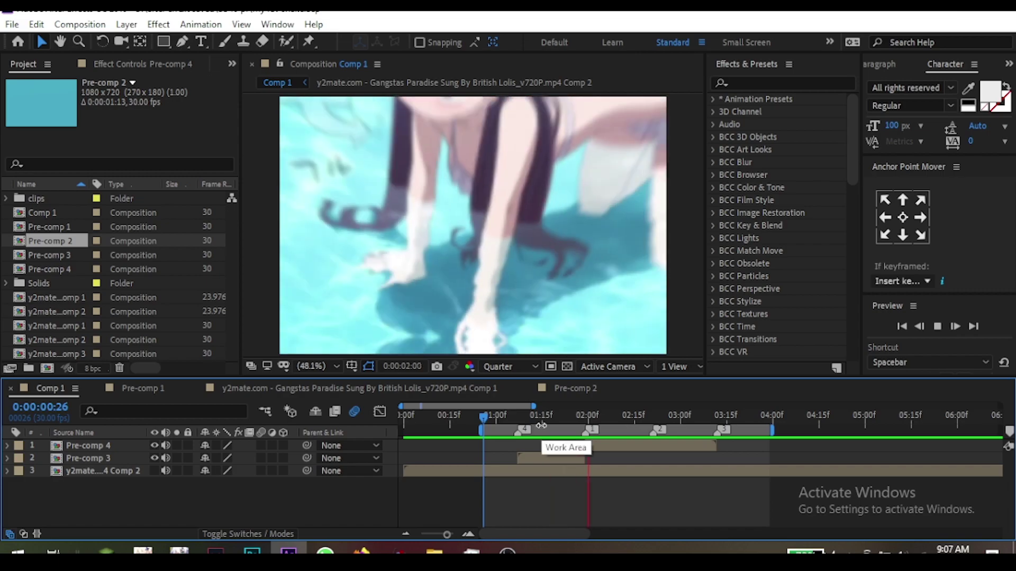